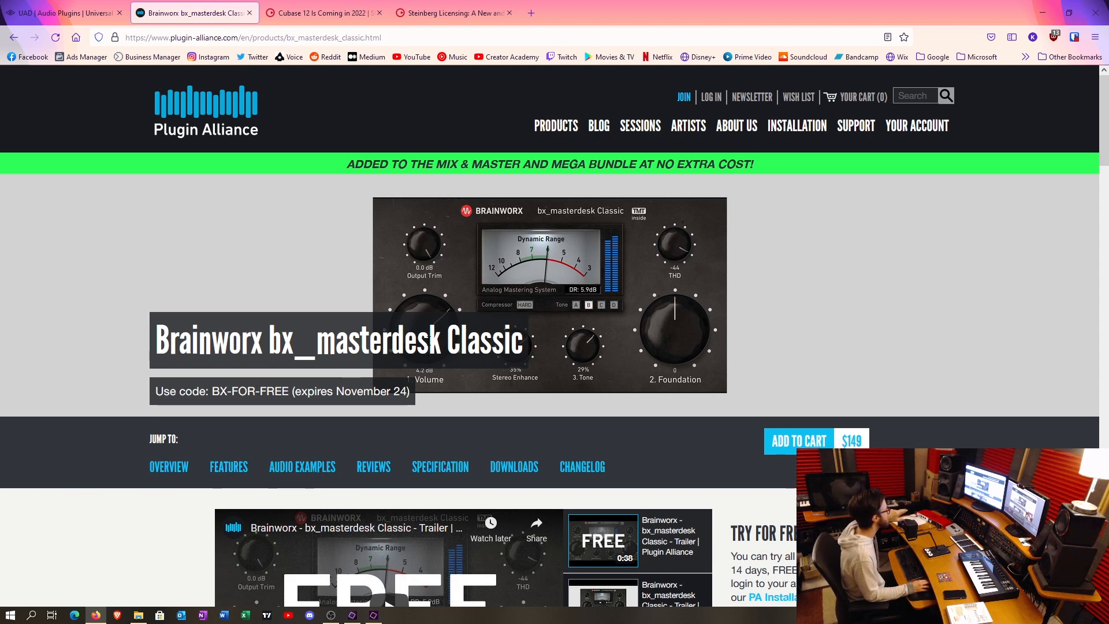
- Highlight the coupon code BX-FOR-FREE on the Brainworx bx_masterdesk Classic product page, then clear the selection
left_click_drag(447, 343, 490, 362)
left_click_drag(414, 396, 288, 391)
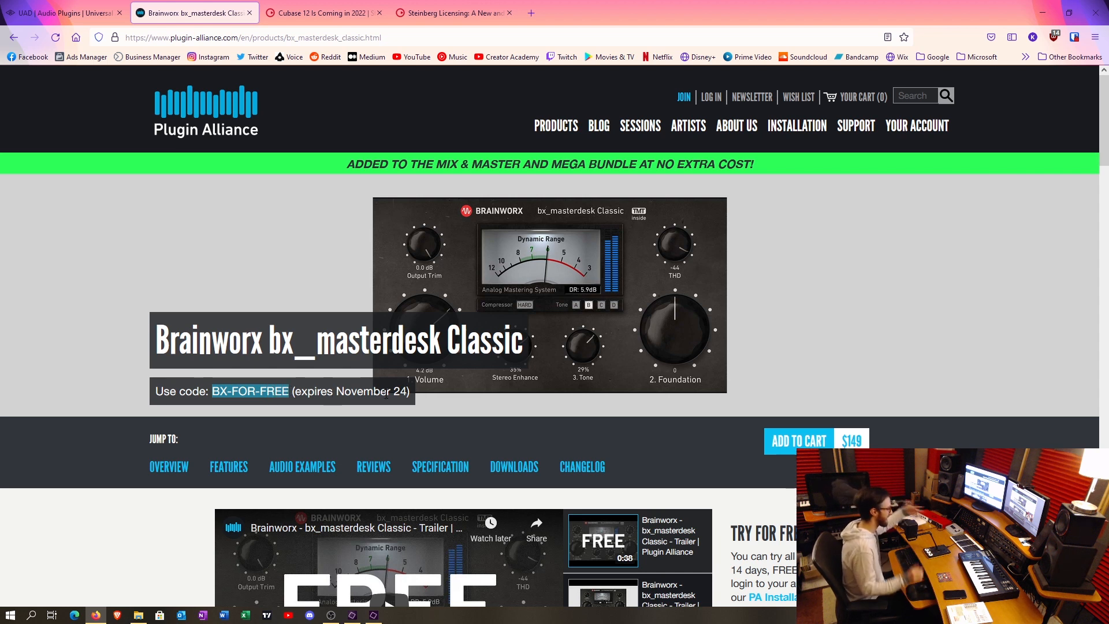
left_click(399, 330)
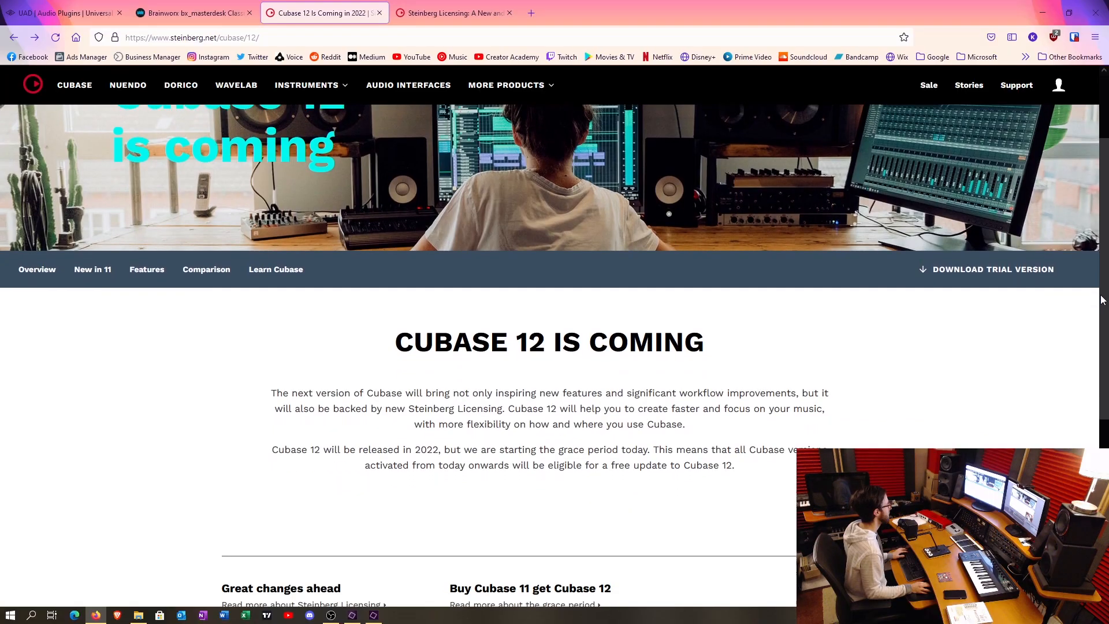
- Read the grace period article linked from the Cubase 12 page, highlighting the Cubase 11 licence eligibility sentence, and close it
scroll(1101, 328, "down", 2)
scroll(1100, 328, "down", 1)
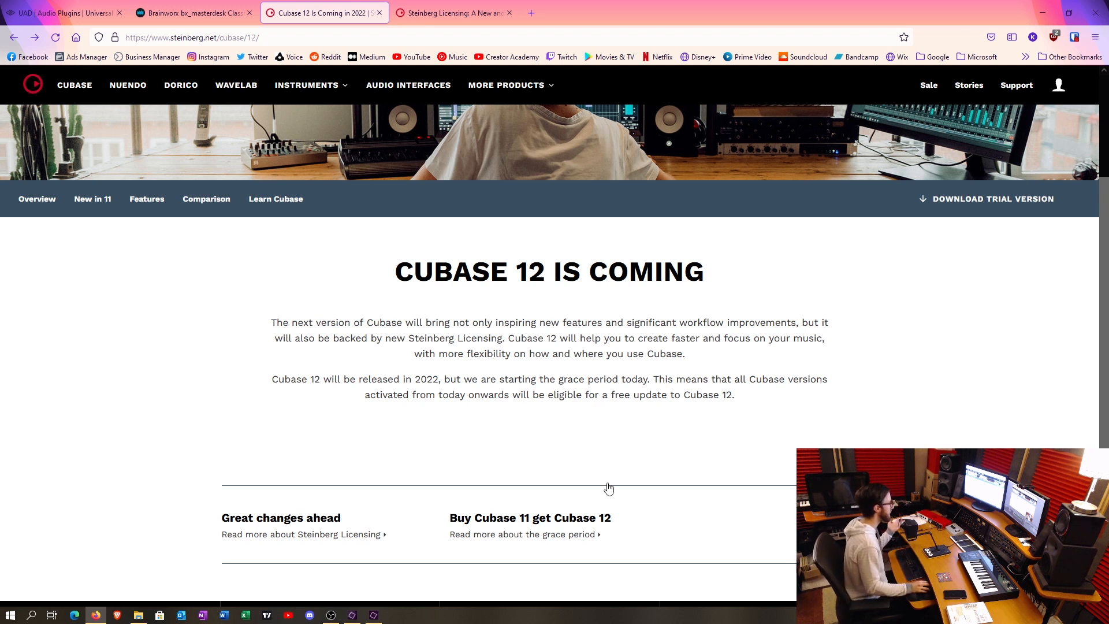
left_click(544, 532)
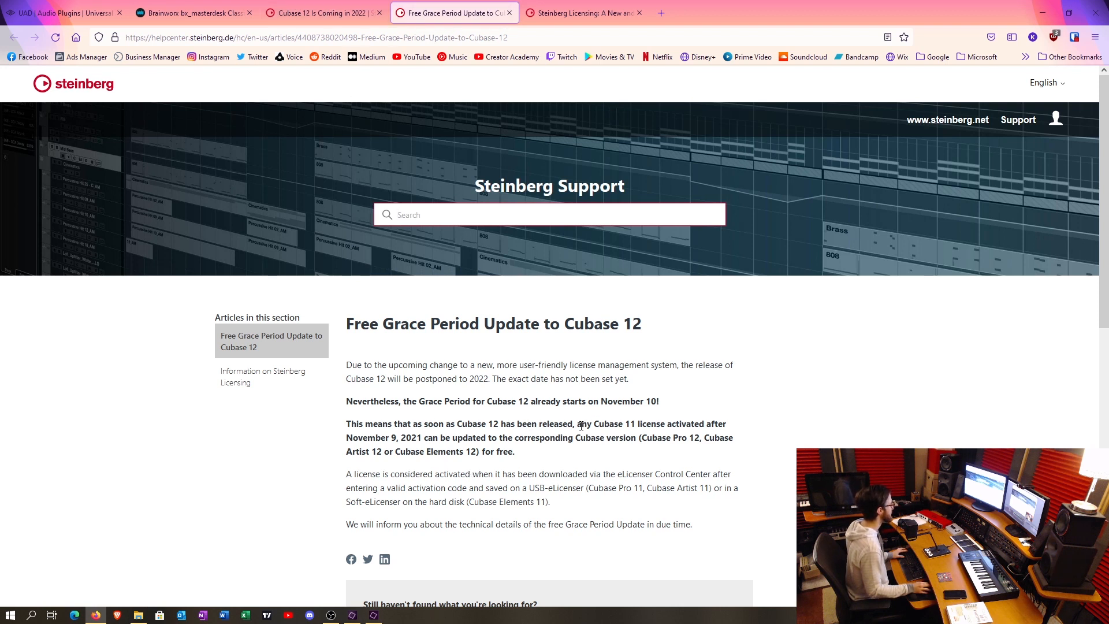
left_click_drag(581, 424, 422, 436)
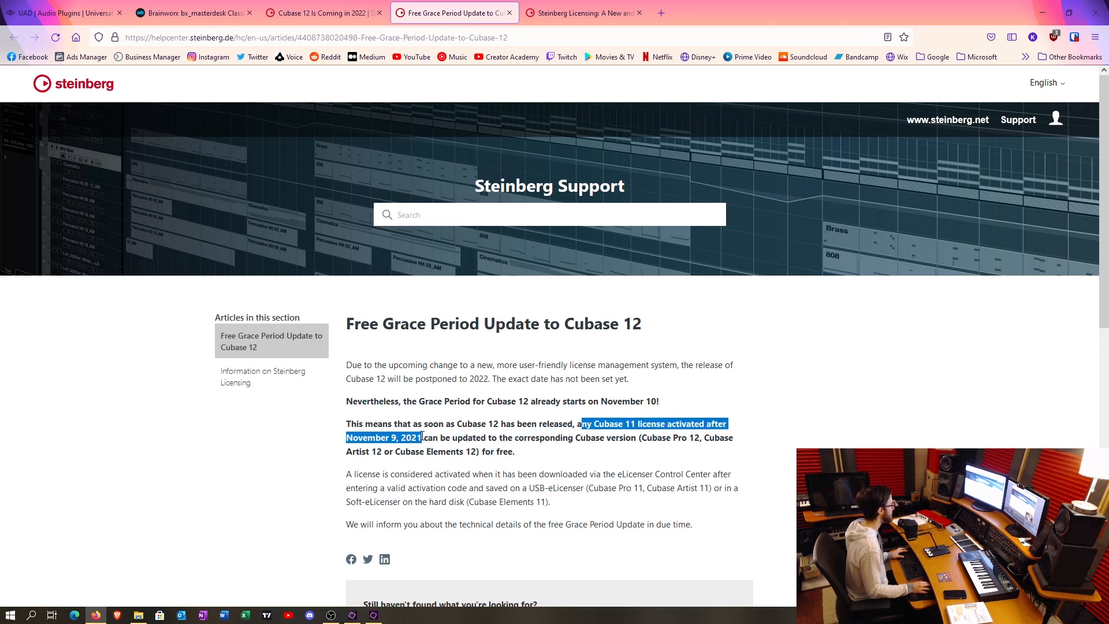
left_click(562, 444)
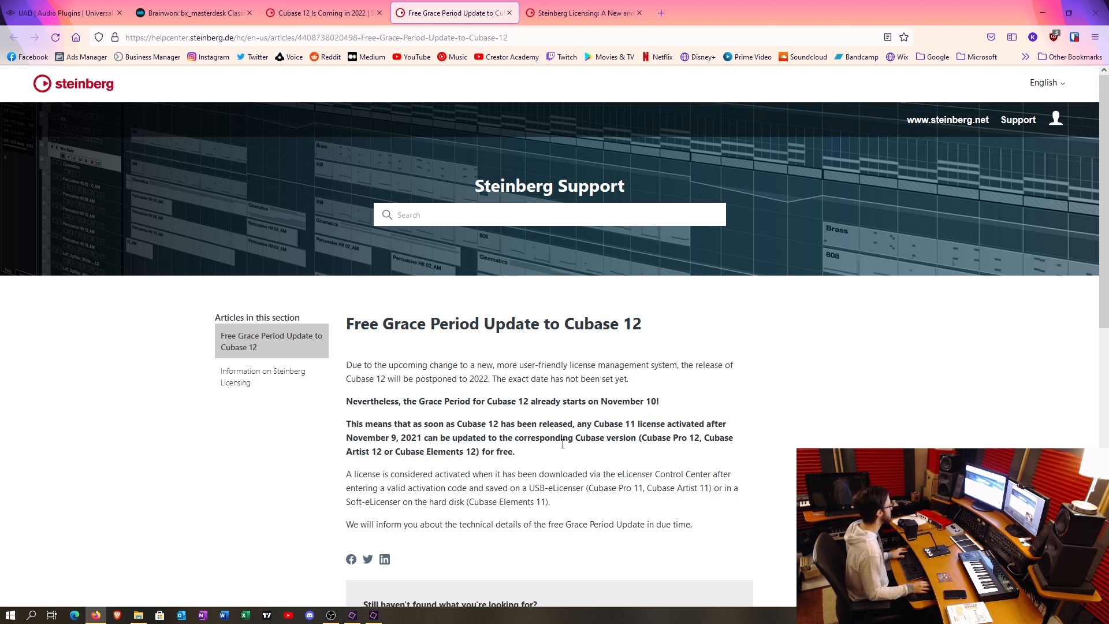
left_click_drag(503, 437, 672, 440)
left_click(671, 440)
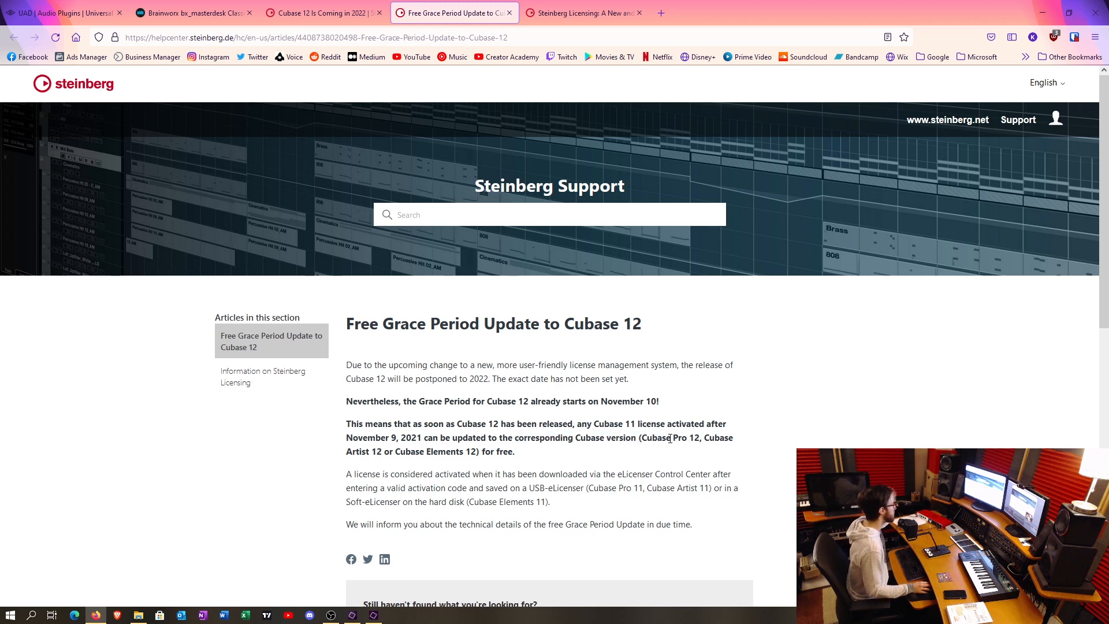
key("ctrl+w")
- Highlight the words "Steinberg Licensing" in the Cubase 12 introduction, then clear the selection
scroll(510, 333, "up", 2)
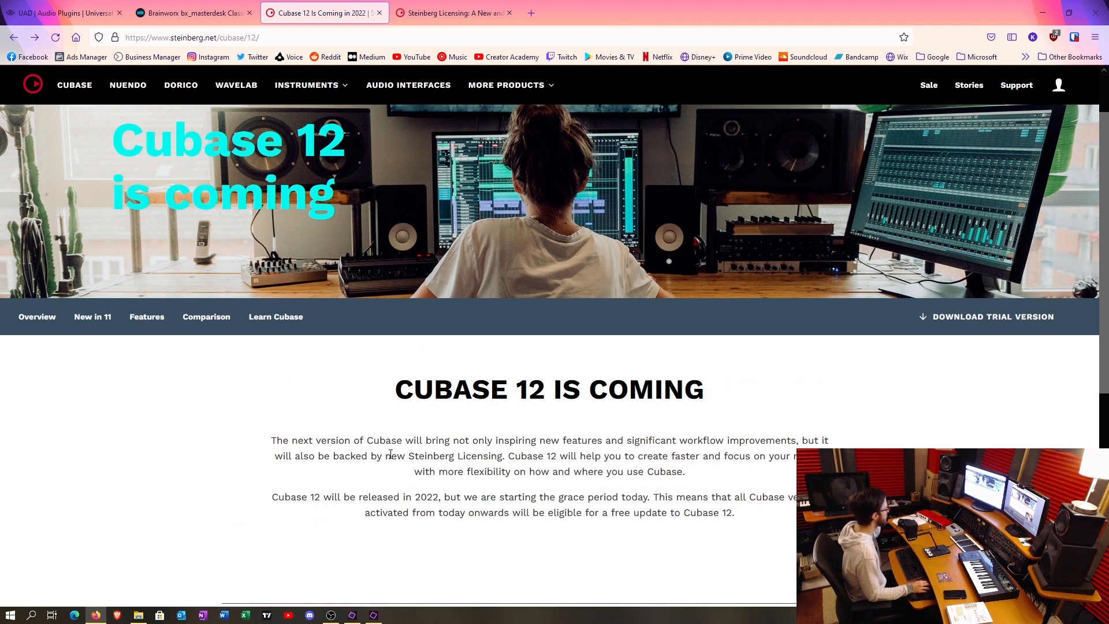
left_click_drag(408, 457, 502, 460)
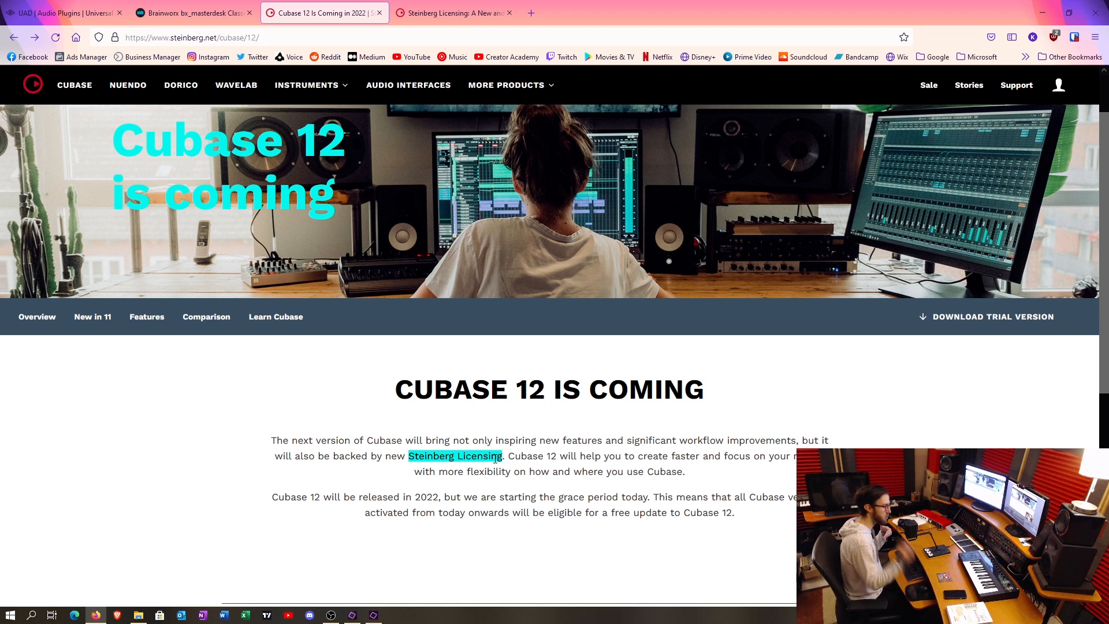
left_click(495, 460)
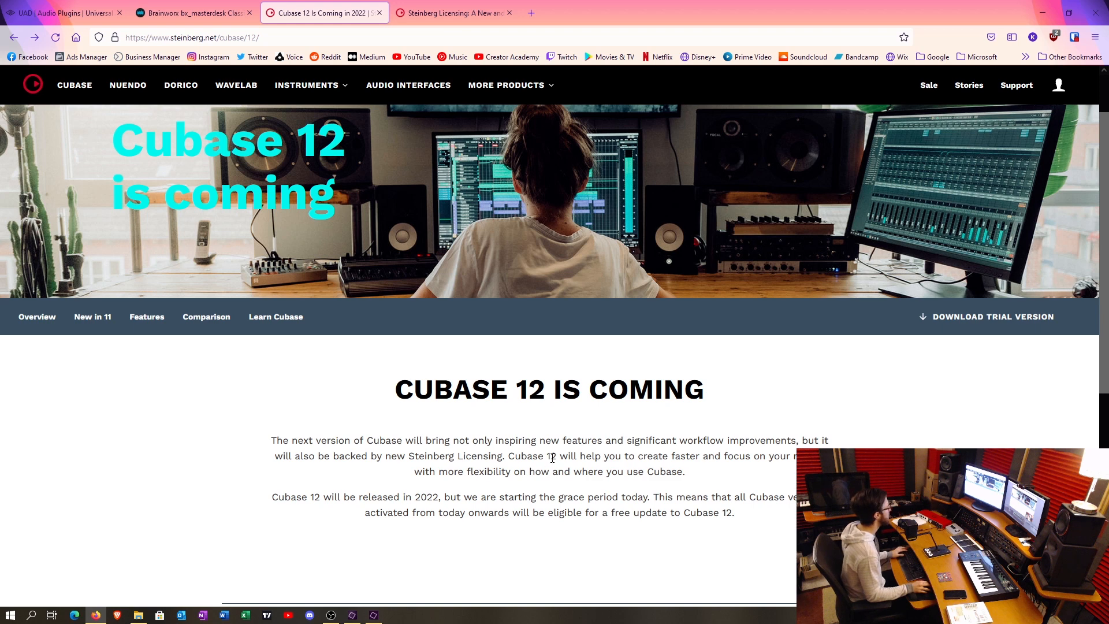
- Read through the Steinberg Licensing announcement letter and return to the Cubase 12 page
left_click(423, 6)
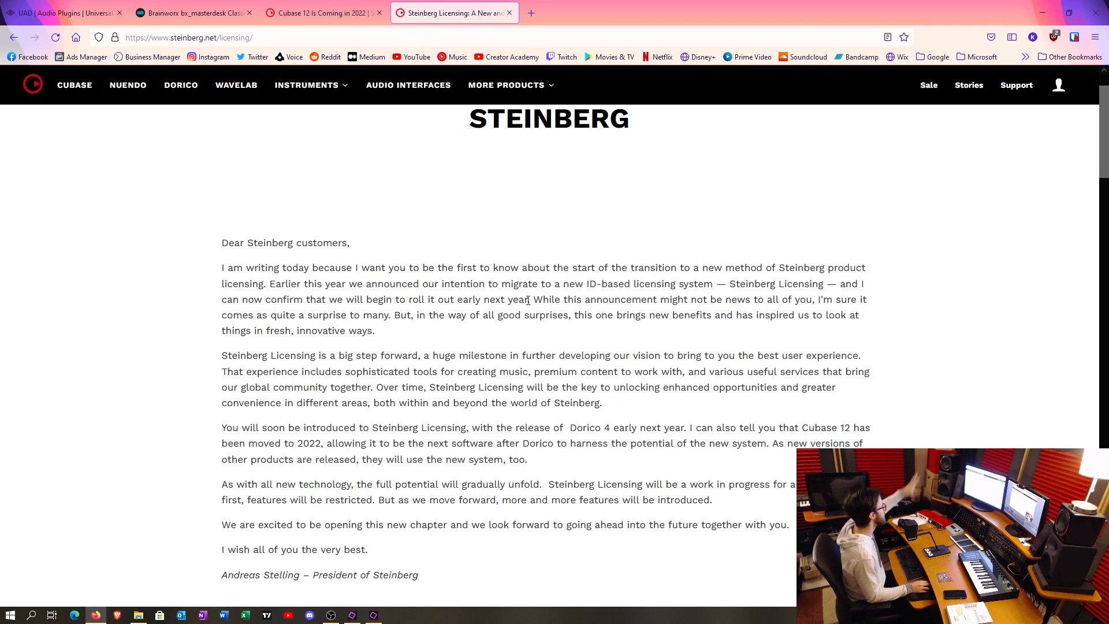
scroll(431, 301, "up", 2)
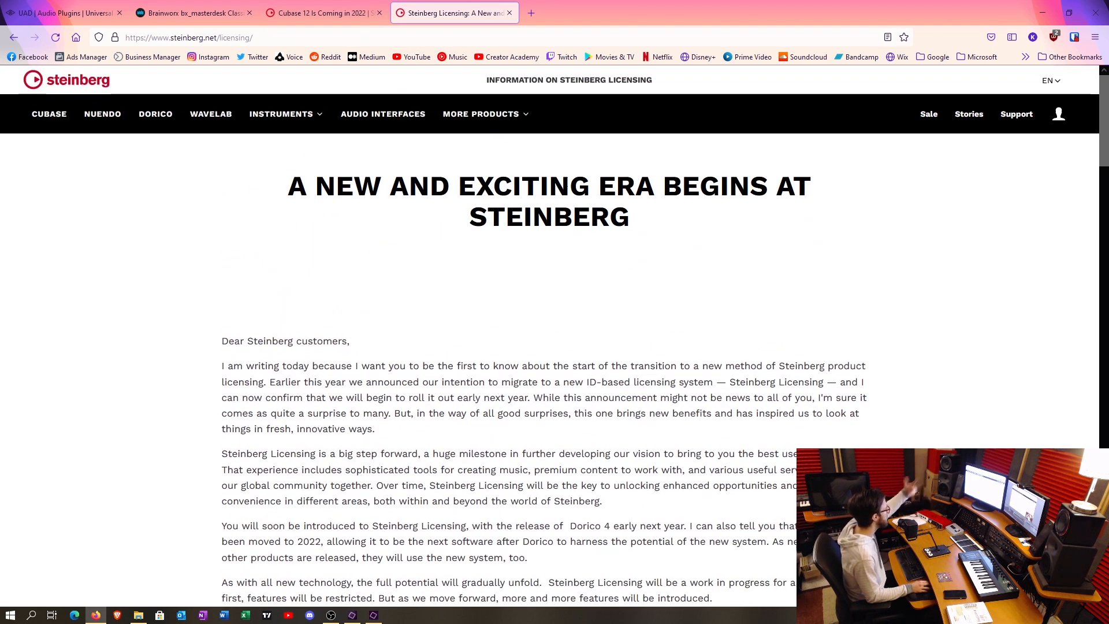
scroll(439, 306, "down", 3)
scroll(520, 201, "down", 1)
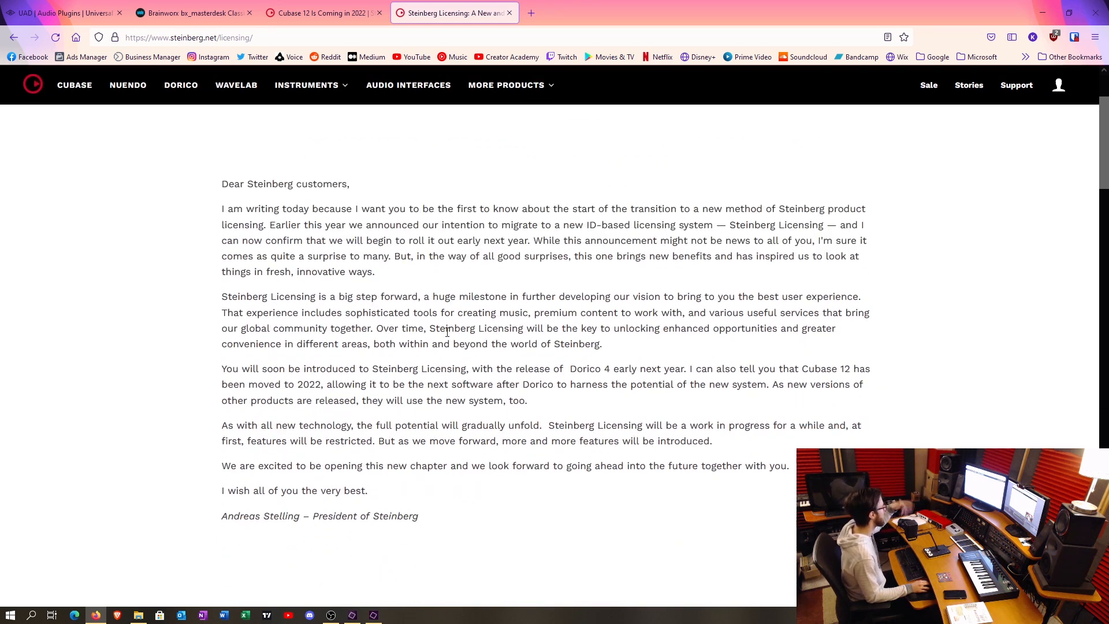
key("ctrl+shift+Tab")
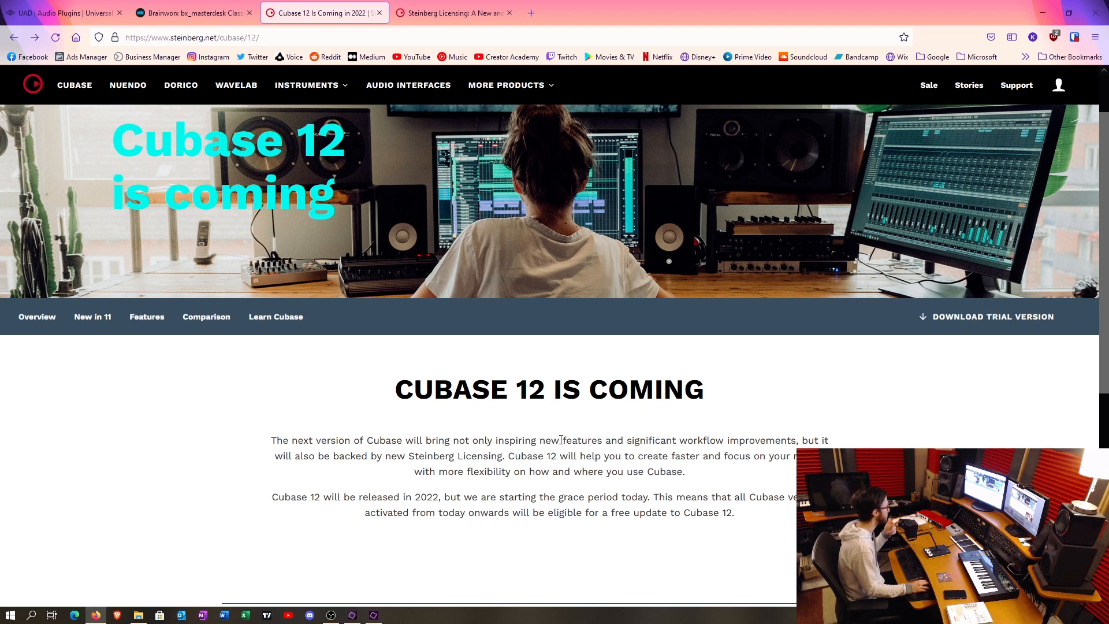
- Examine the Cubase 12 introduction's statement on new features and significant workflow improvements by highlighting it
left_click_drag(571, 440, 802, 440)
left_click(791, 445)
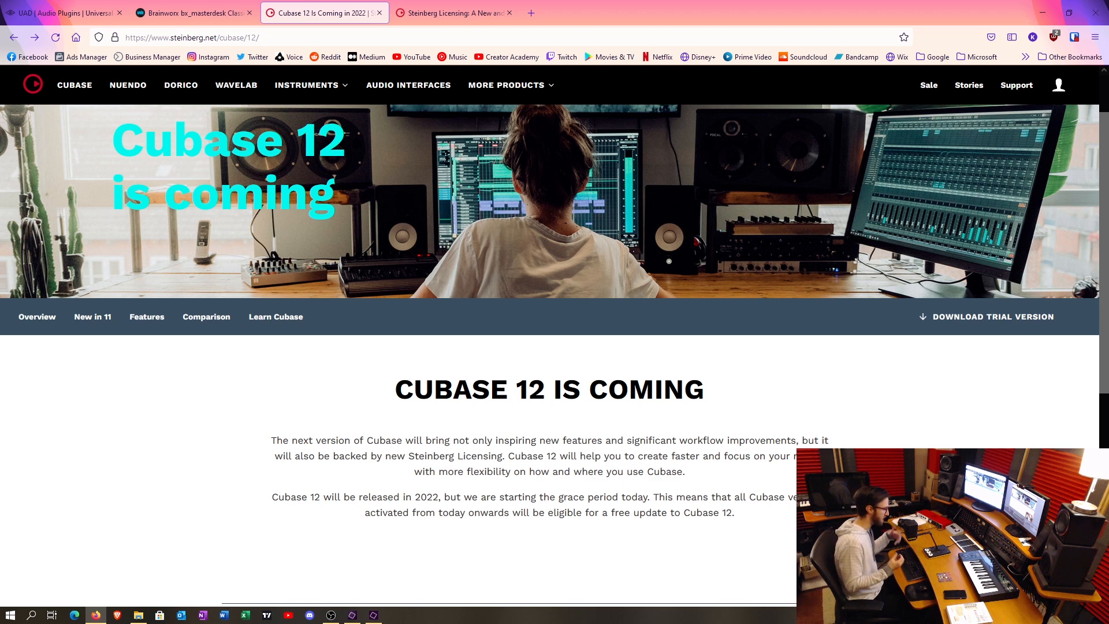
left_click_drag(590, 440, 796, 440)
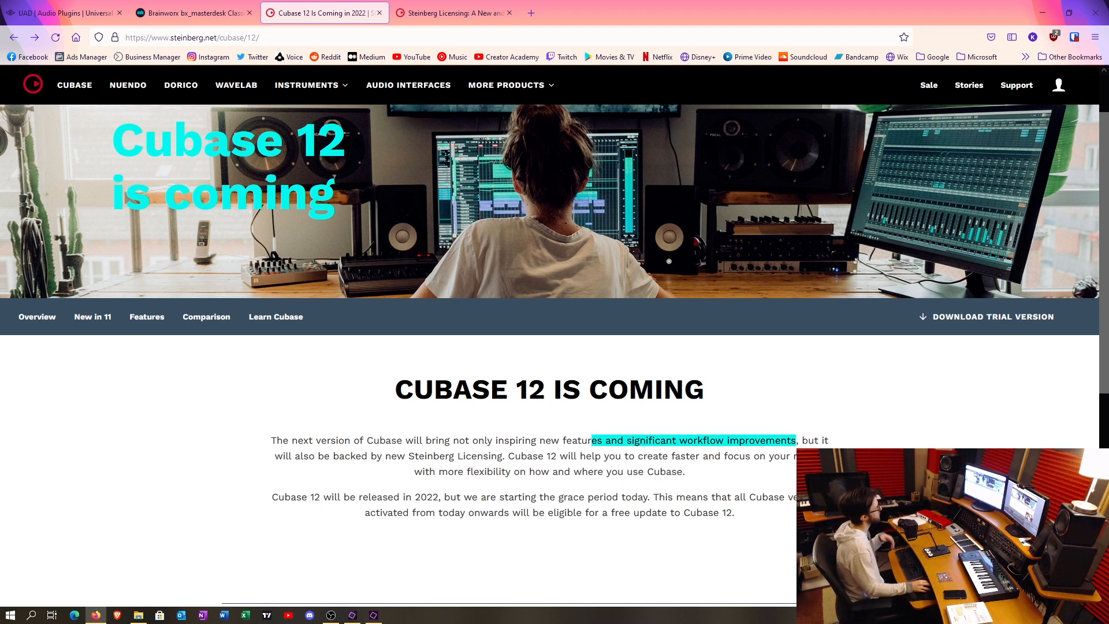
left_click(664, 452)
left_click_drag(620, 442, 806, 440)
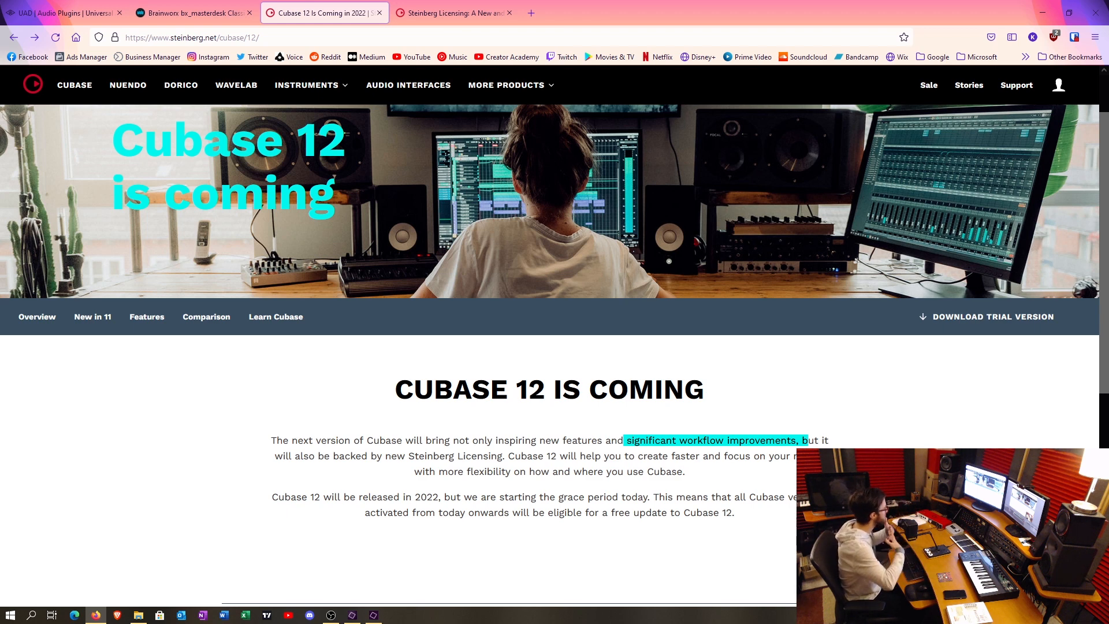
left_click(639, 545)
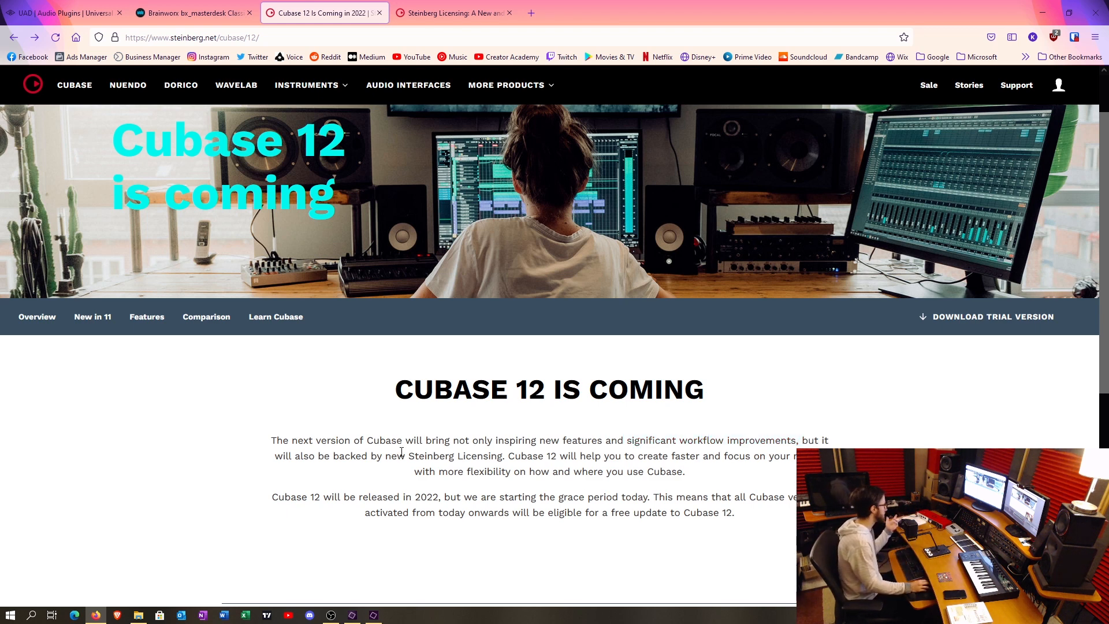
- Highlight the Steinberg Licensing mention and the "Cubase 12 is coming" heading, clearing each selection
left_click_drag(406, 456, 506, 459)
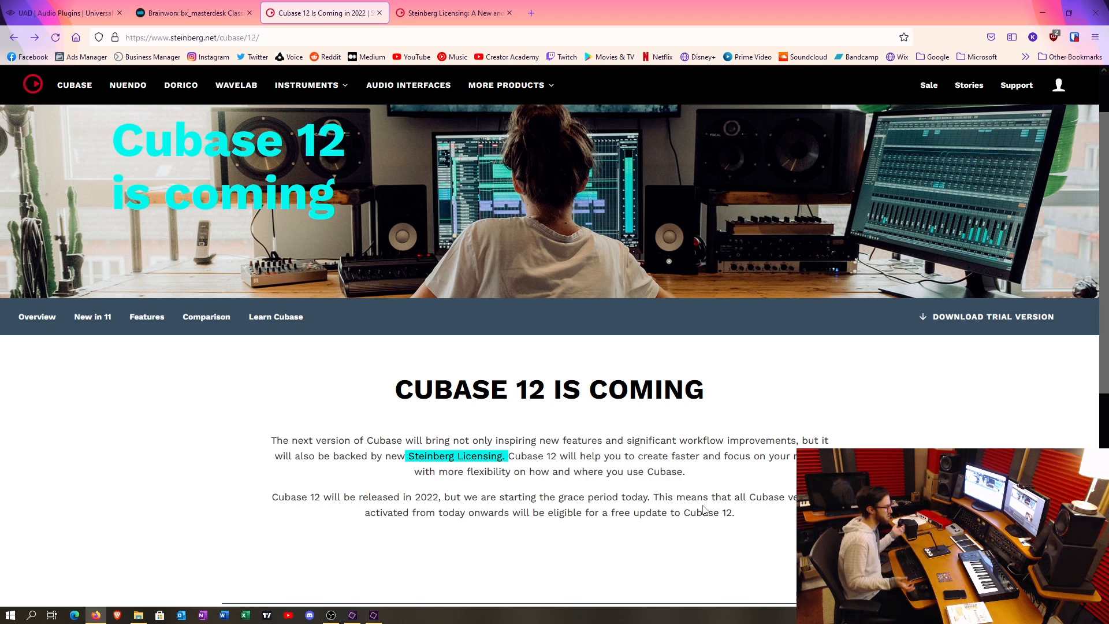
left_click(714, 476)
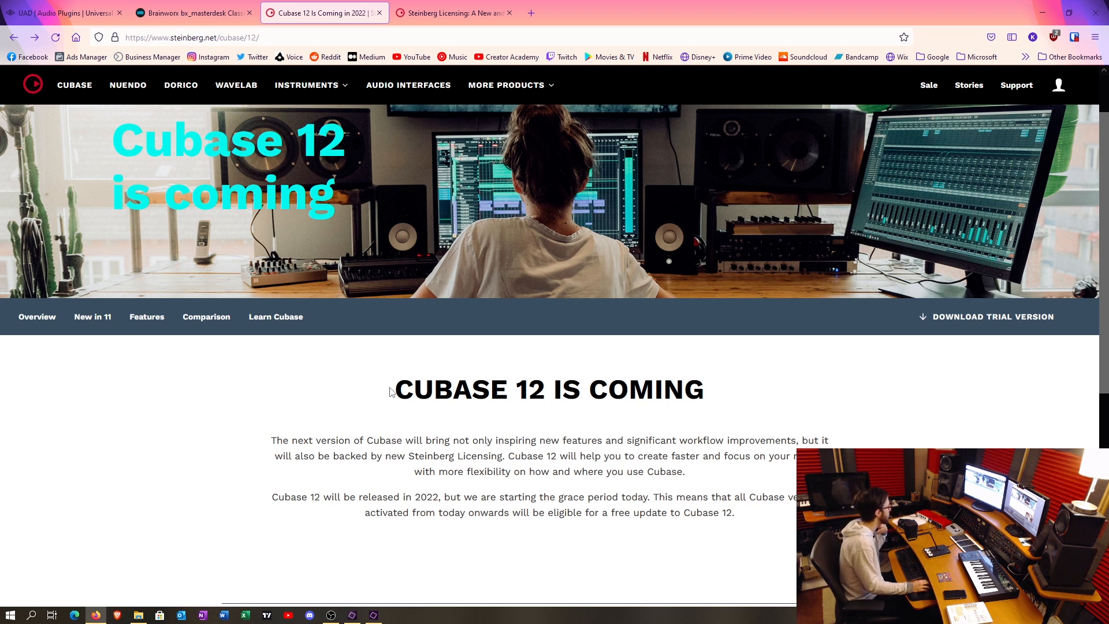
left_click_drag(390, 393, 546, 395)
left_click(599, 405)
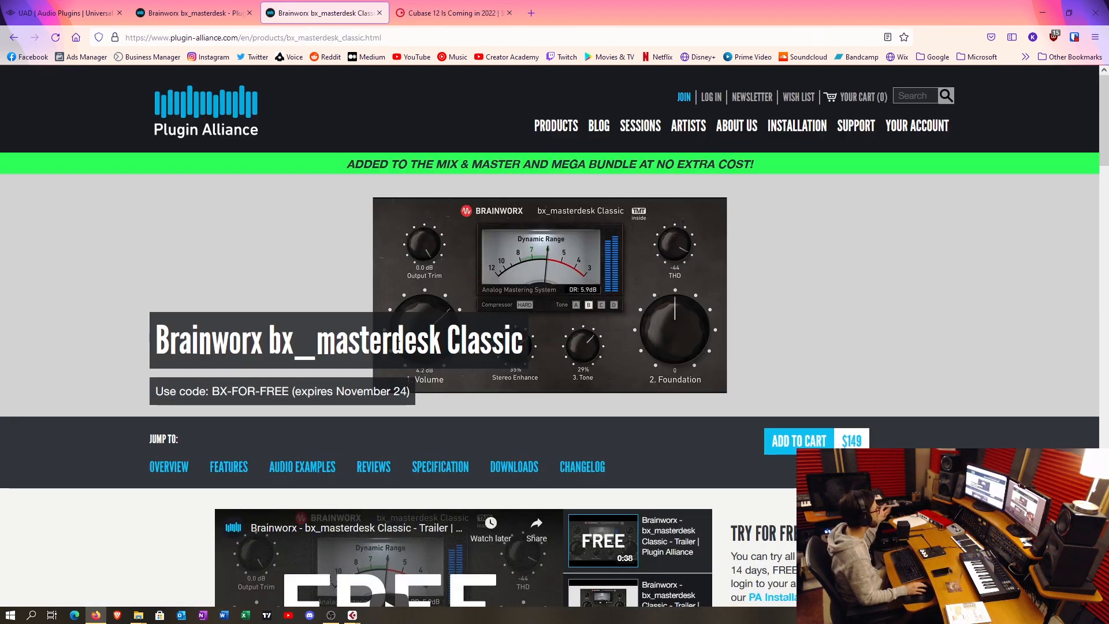
- Highlight the bx_masterdesk Classic title and the coupon's expiry note on its product page, clearing each selection
left_click_drag(268, 341, 447, 344)
left_click(498, 344)
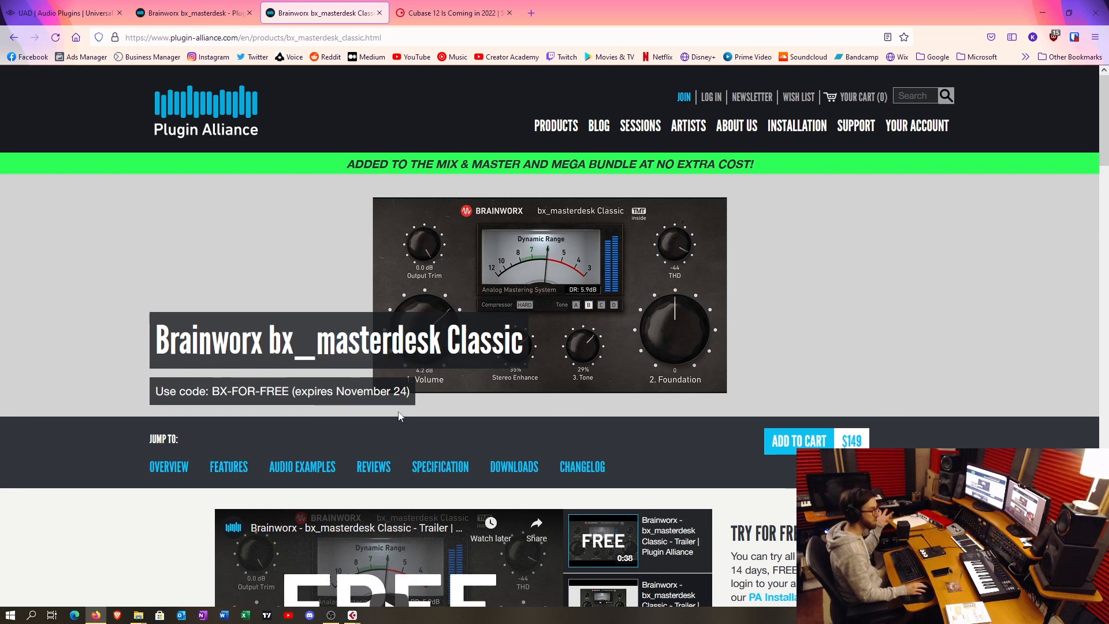
left_click_drag(295, 391, 407, 391)
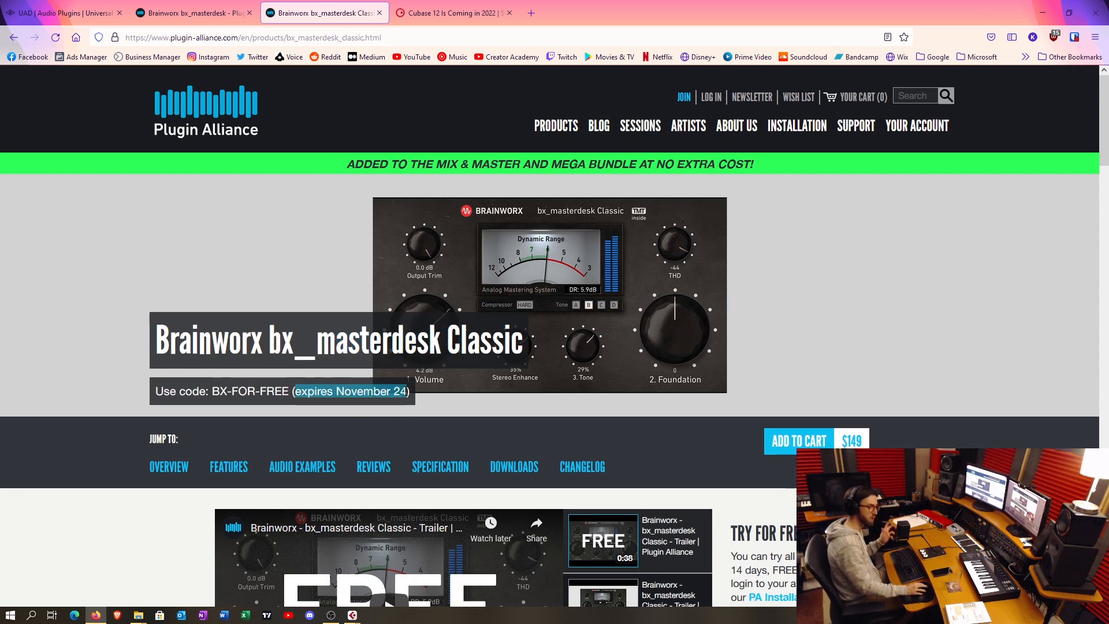
left_click(464, 348)
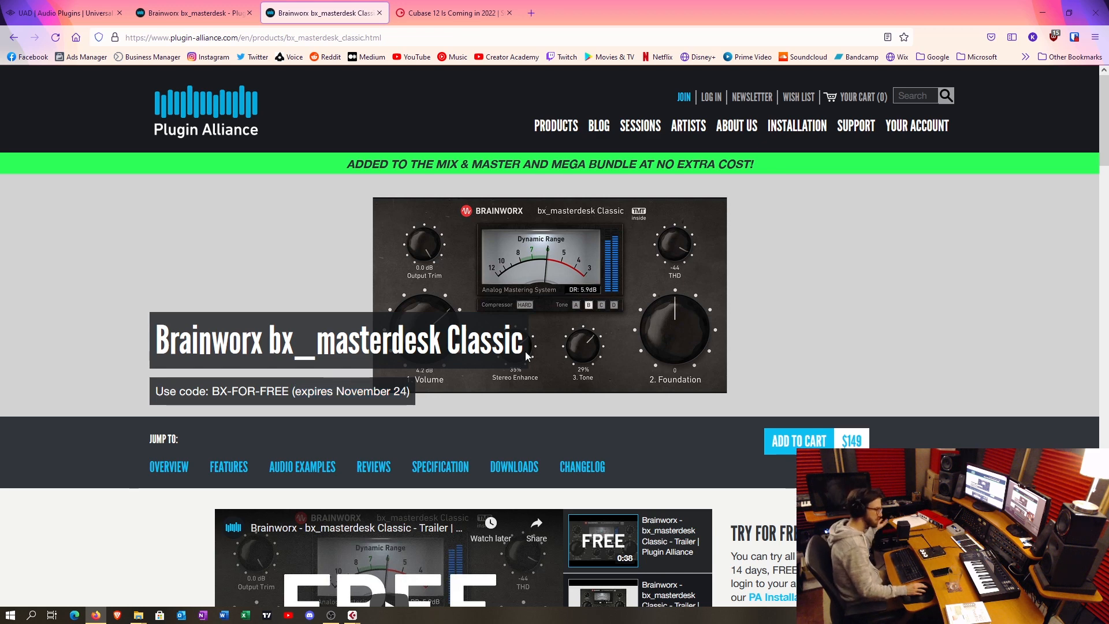
- Compare the original bx_masterdesk product page with the bx_masterdesk Classic page, ending on the Classic page
left_click(236, 5)
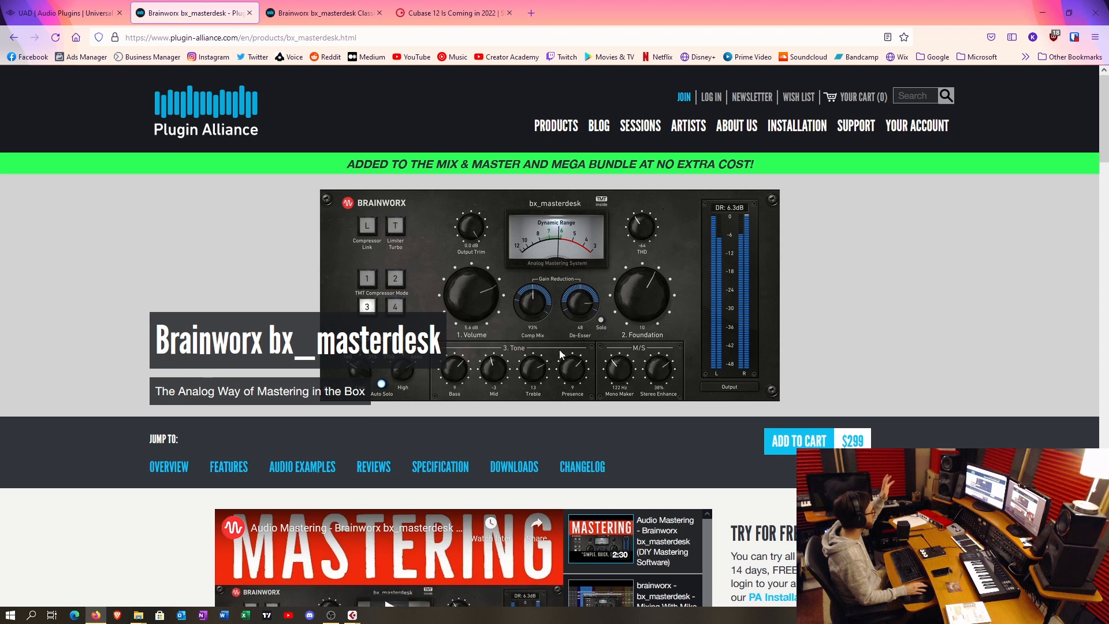
double_click(414, 342)
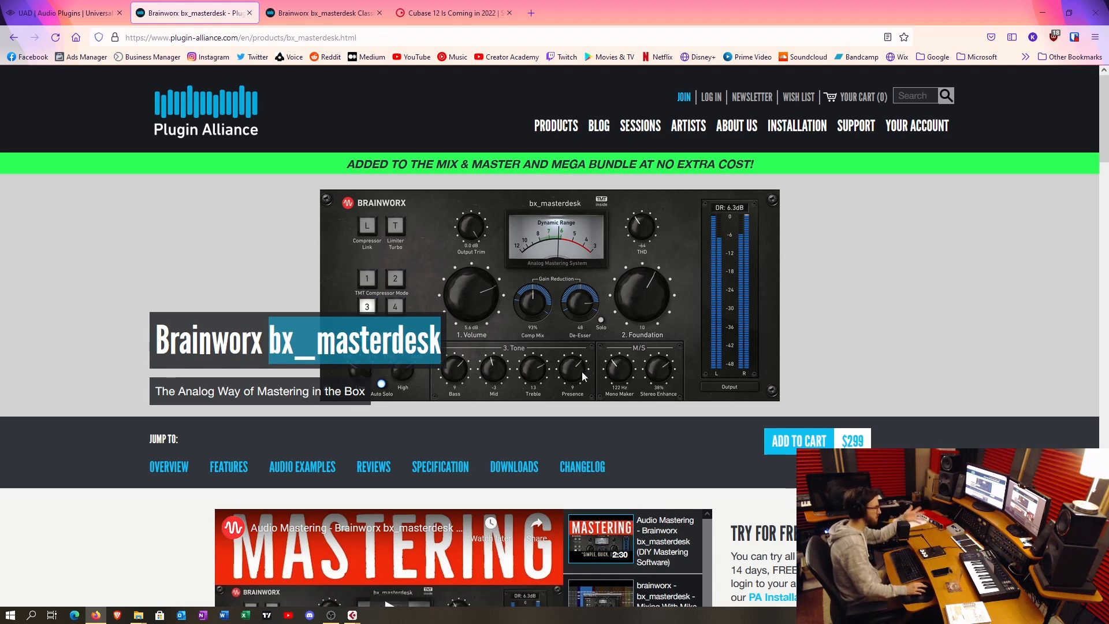
left_click(333, 5)
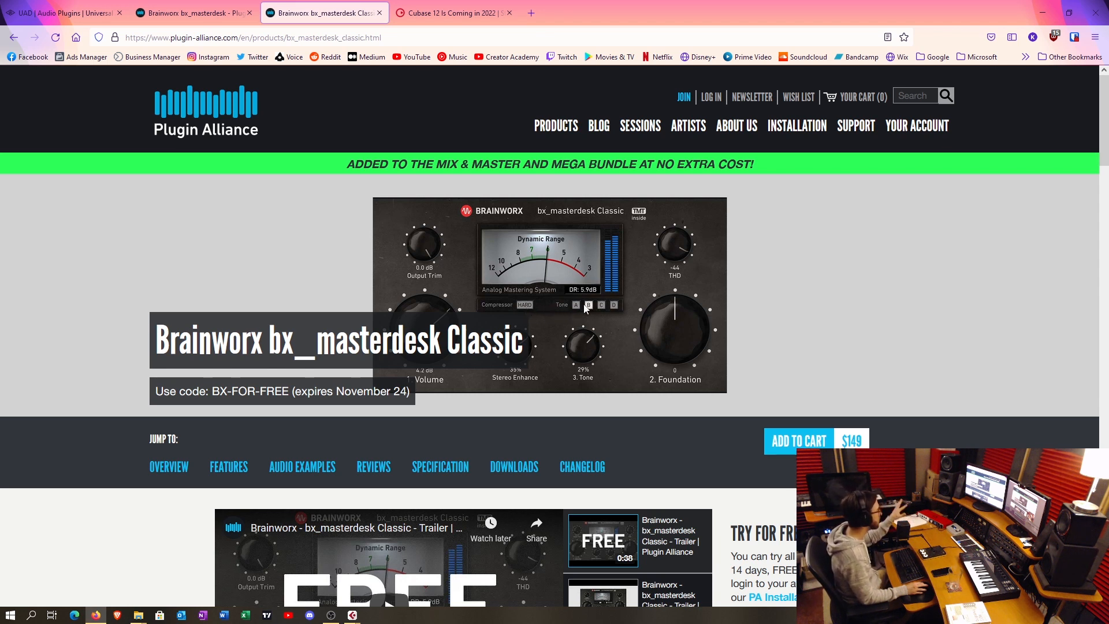
key("ctrl+shift+Tab")
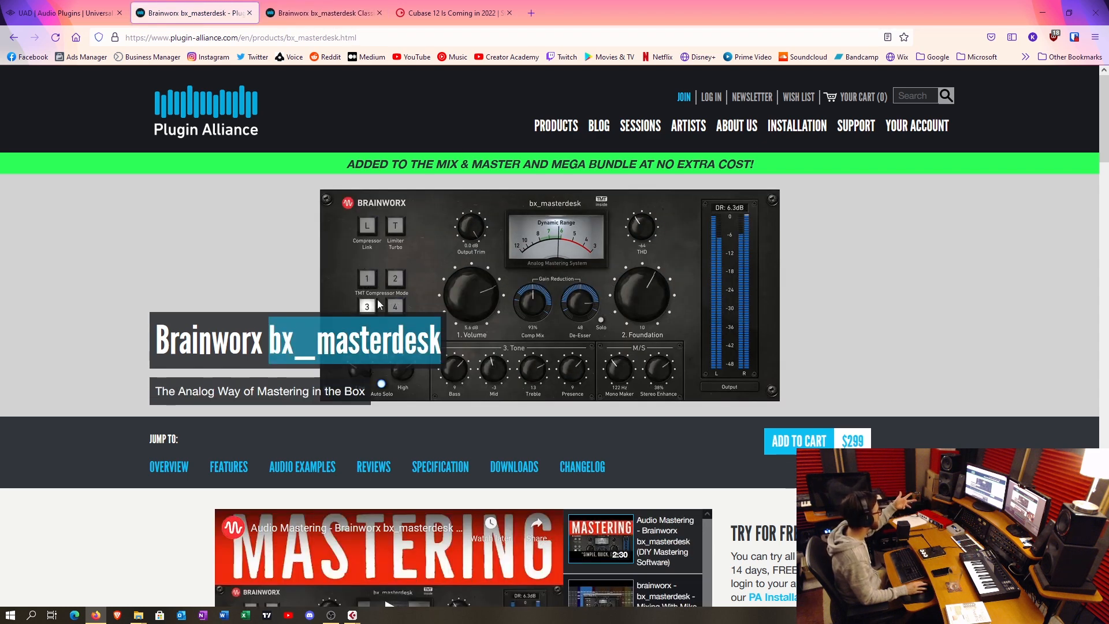
key("ctrl+Tab")
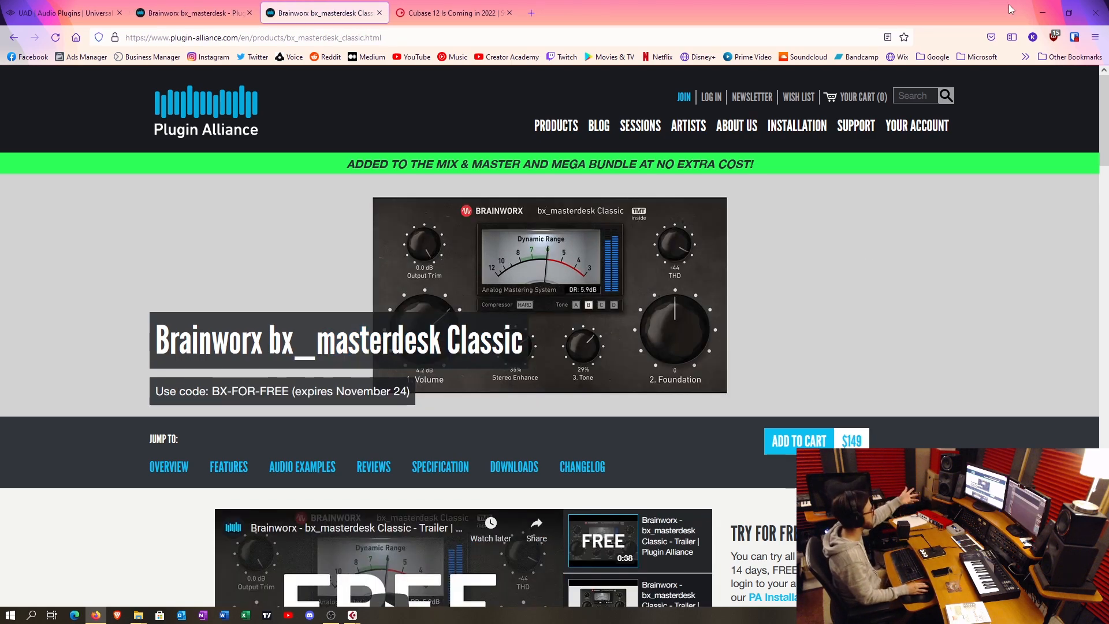
- Switch to the Cubase mastering project and reposition the bx_masterdesk Classic plugin window over the arrangement
left_click(1039, 12)
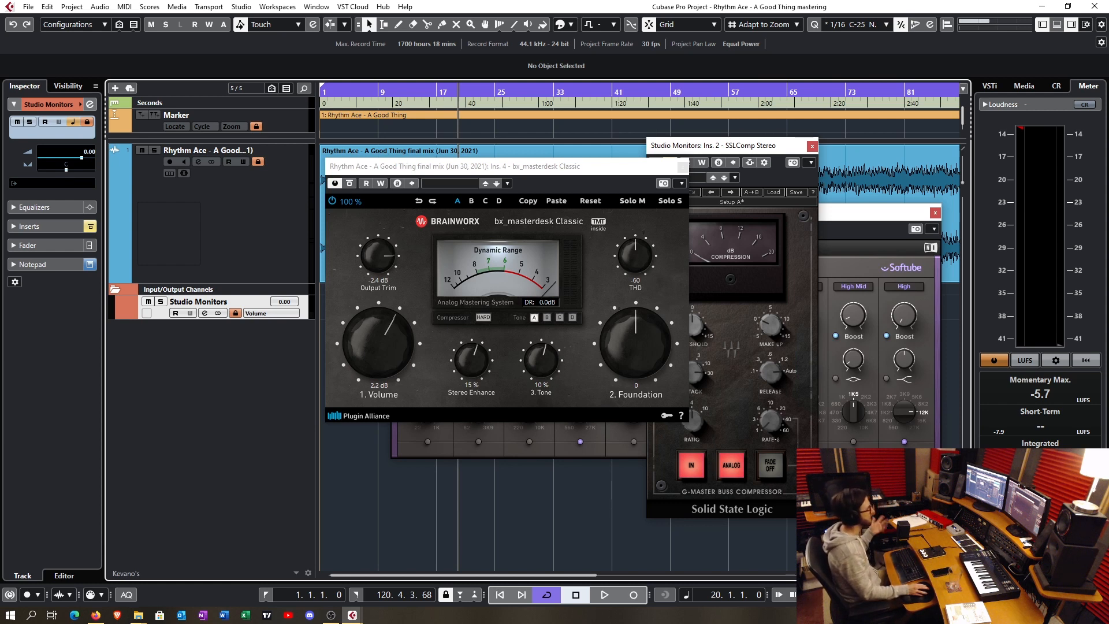
left_click_drag(567, 172, 614, 158)
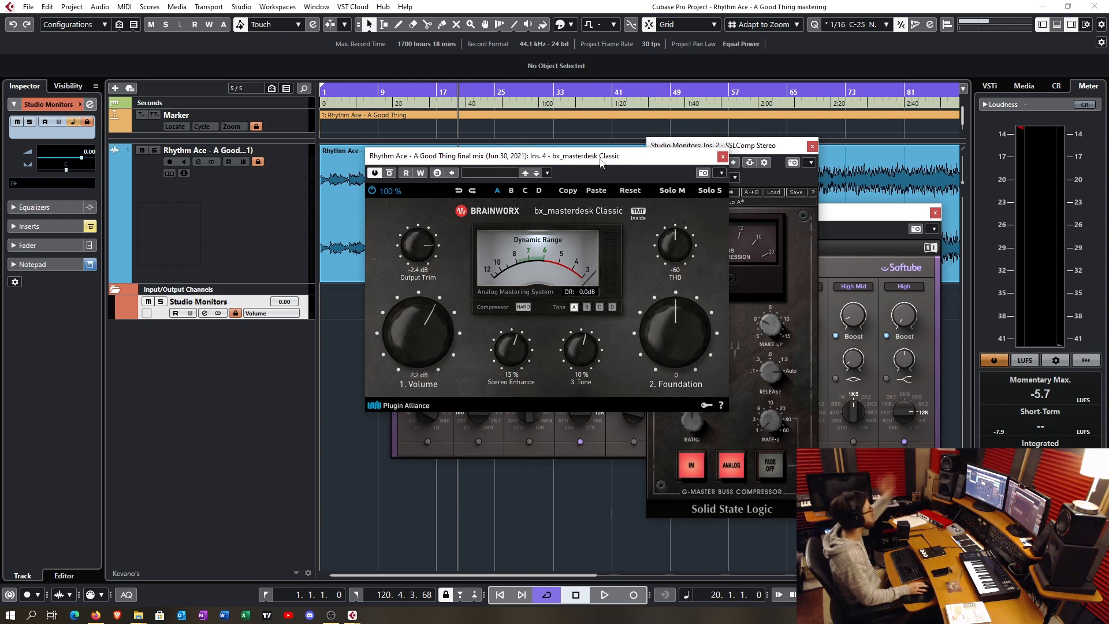
left_click_drag(614, 162, 589, 161)
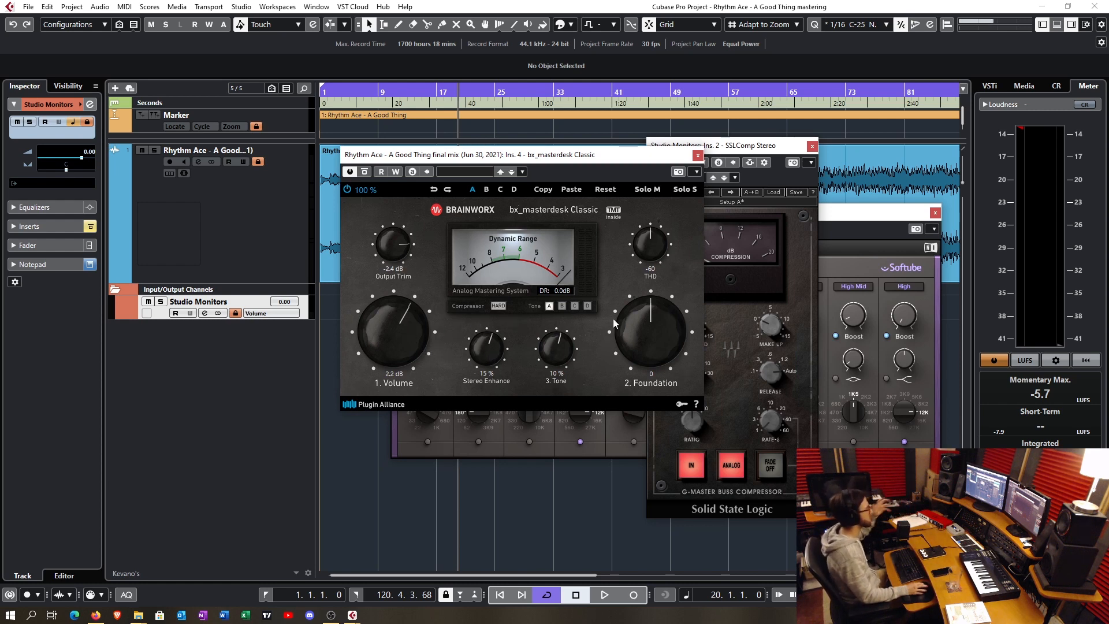
- Bring the FabFilter Pro-L 2 window into view and close it, then move the Softube Passive EQ window fully into view
left_click_drag(1108, 164, 594, 166)
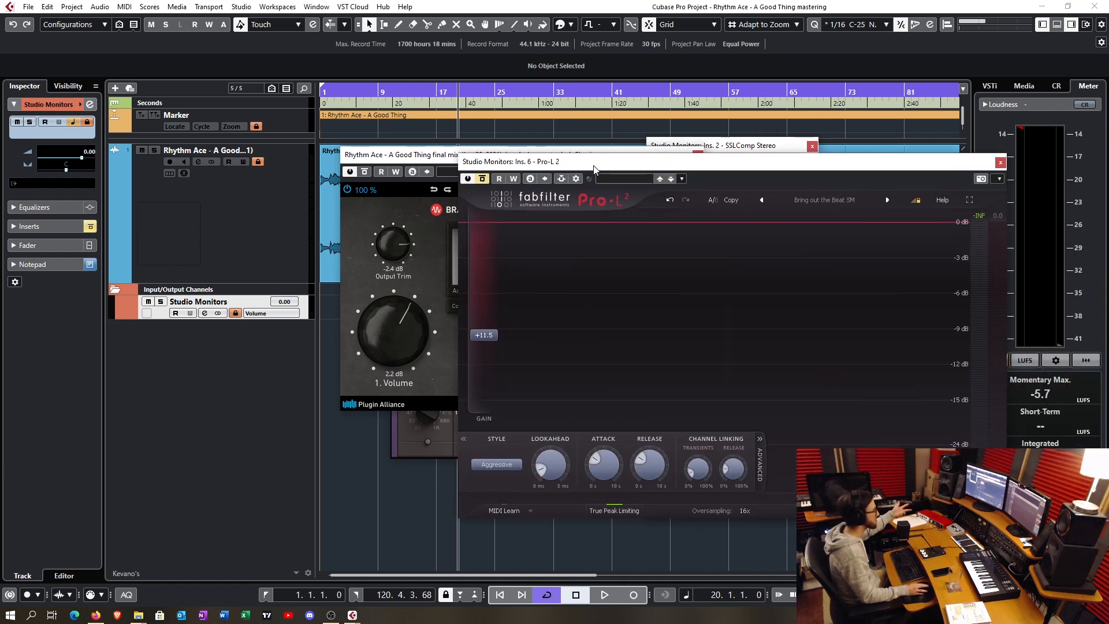
left_click(1000, 162)
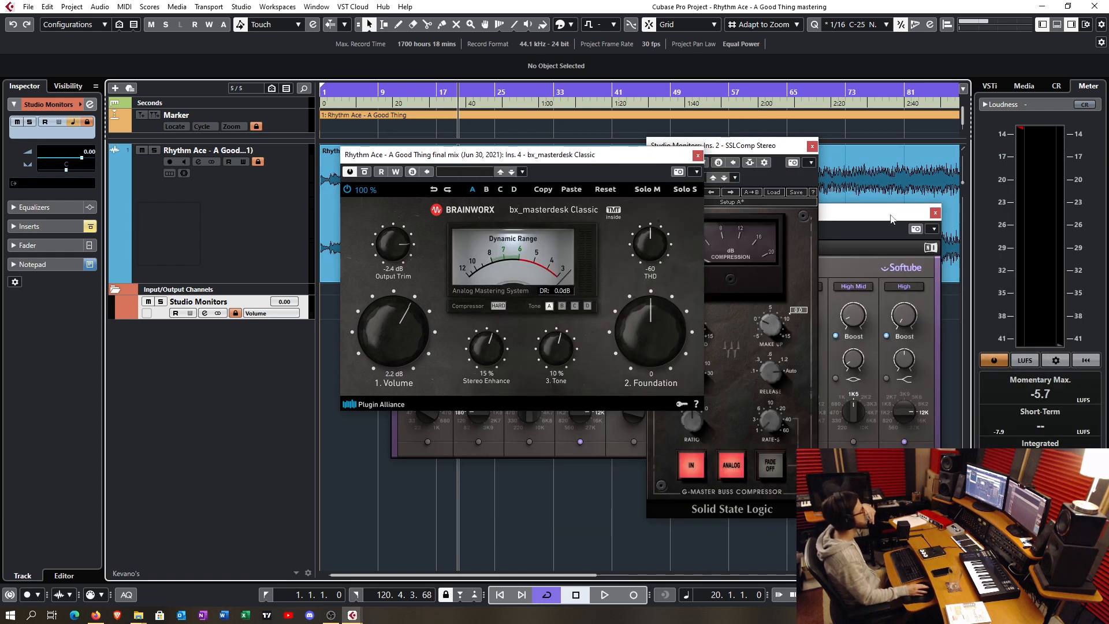
left_click_drag(860, 212, 819, 110)
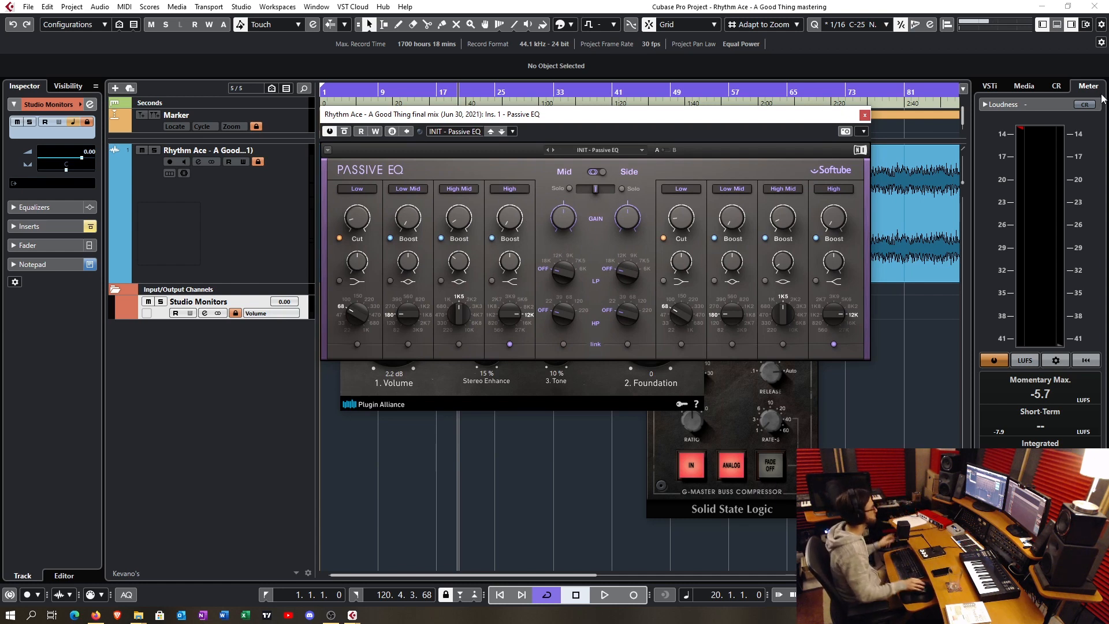
- Close the Passive EQ window, then view the insert chains in the MixConsole and return to the project window
left_click(865, 114)
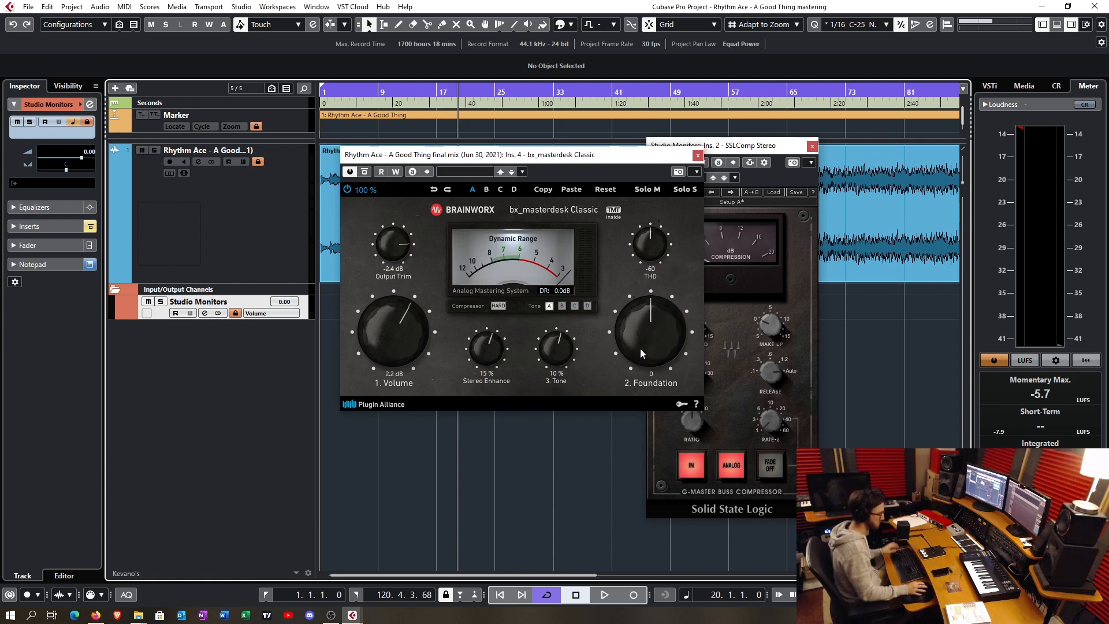
key("F3")
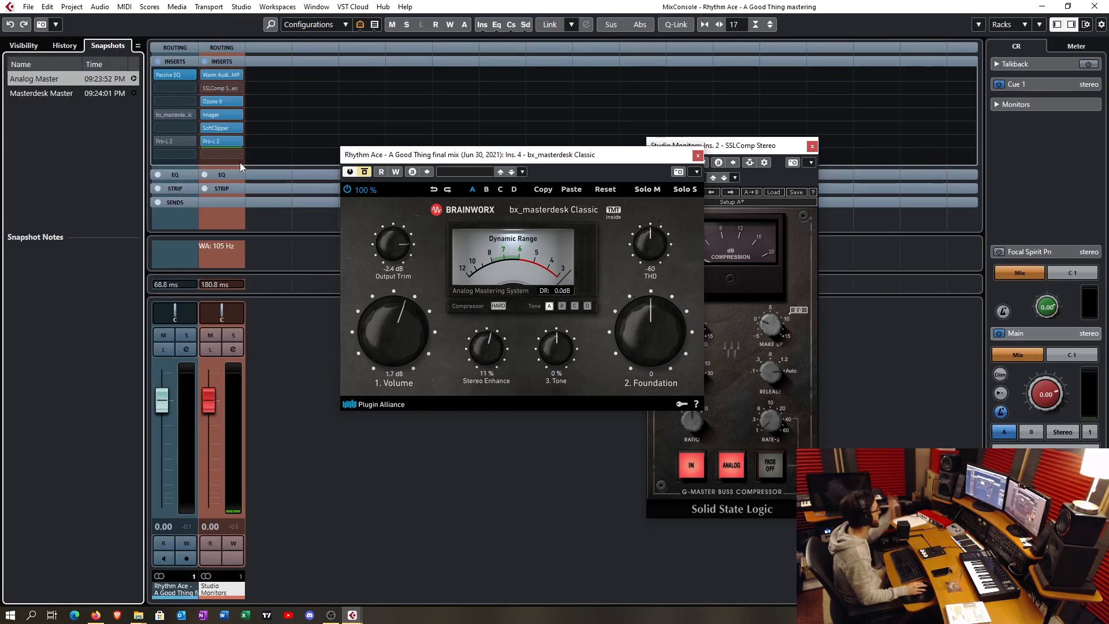
left_click(1095, 6)
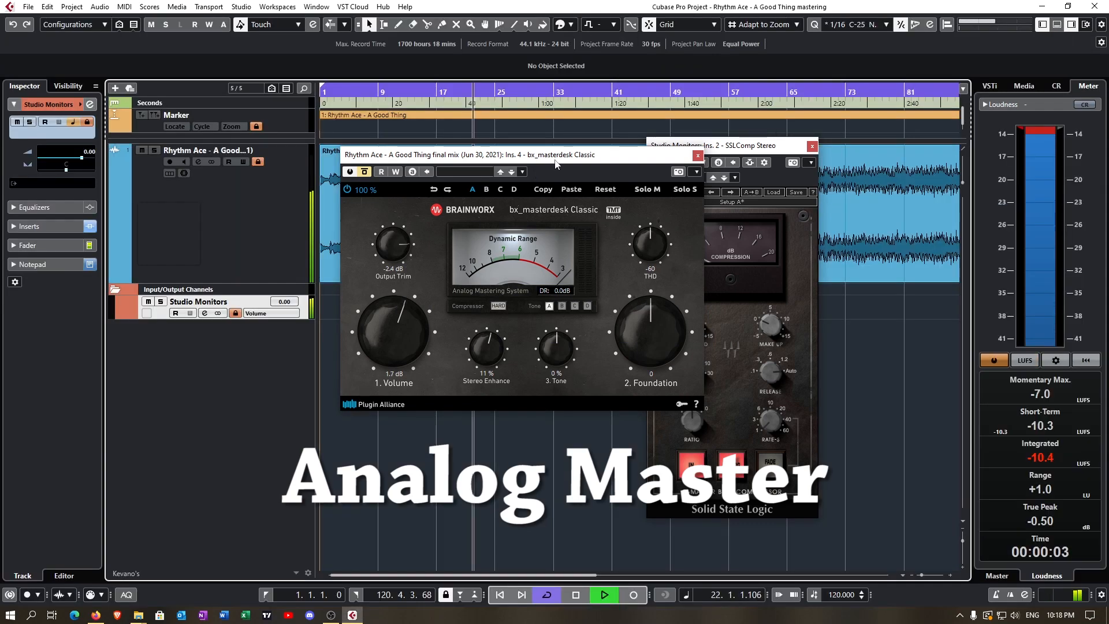
- Arrange the bx_masterdesk Classic and SSLComp windows side by side over the arrangement while the Analog Master version plays
left_click_drag(556, 164, 476, 251)
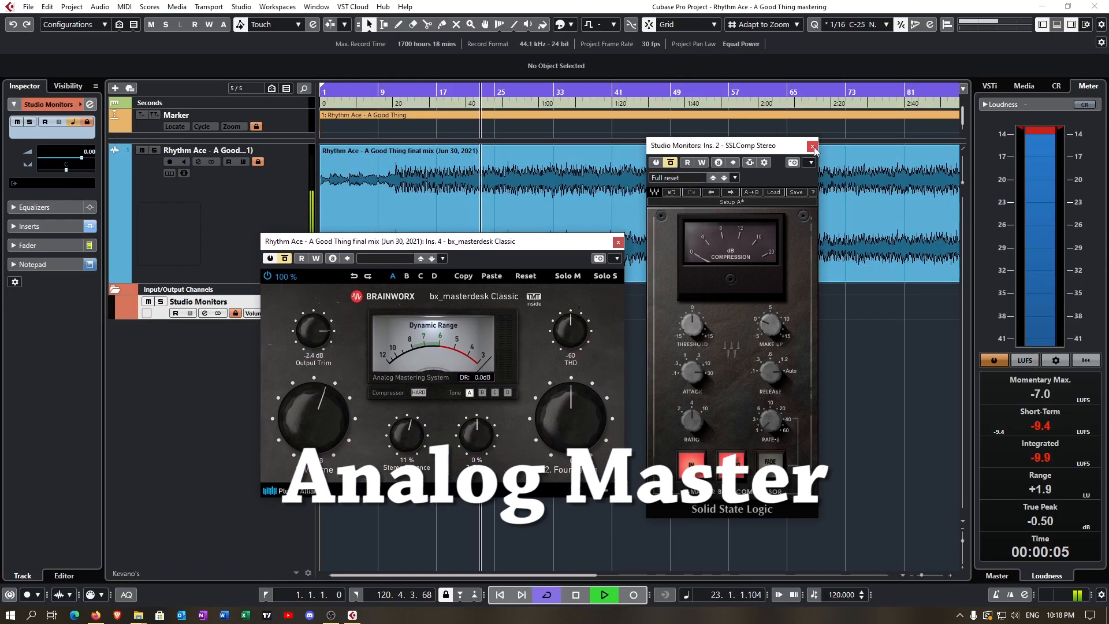
left_click_drag(753, 146, 848, 160)
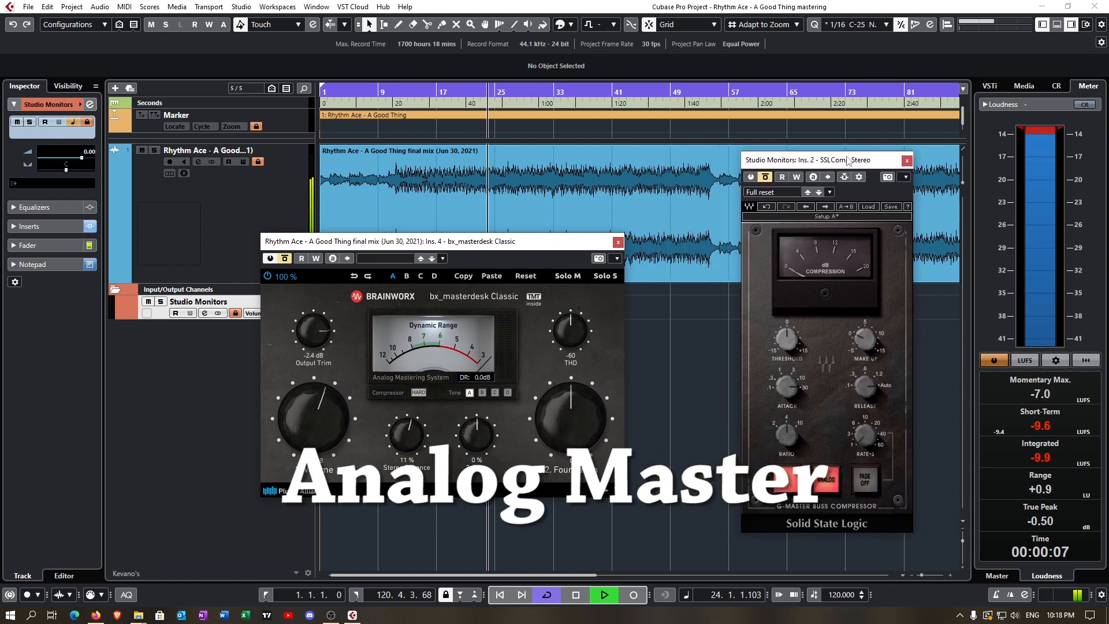
left_click_drag(585, 245, 676, 273)
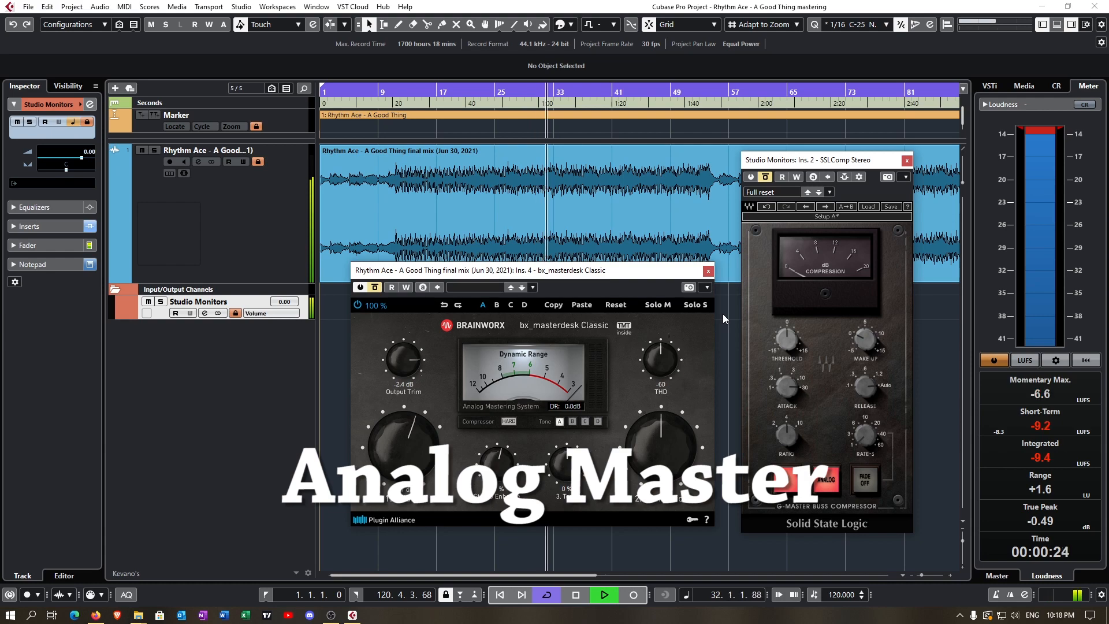
- Stop the Analog Master playback, then play the same section with the Masterdesk Master version and stop it
key("space")
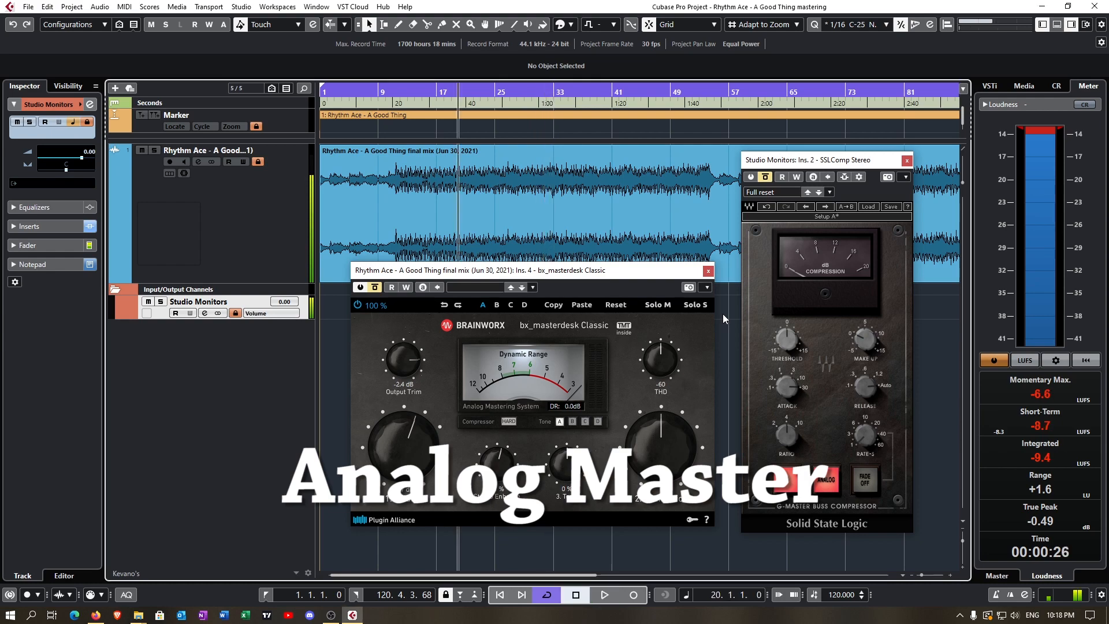
key("space")
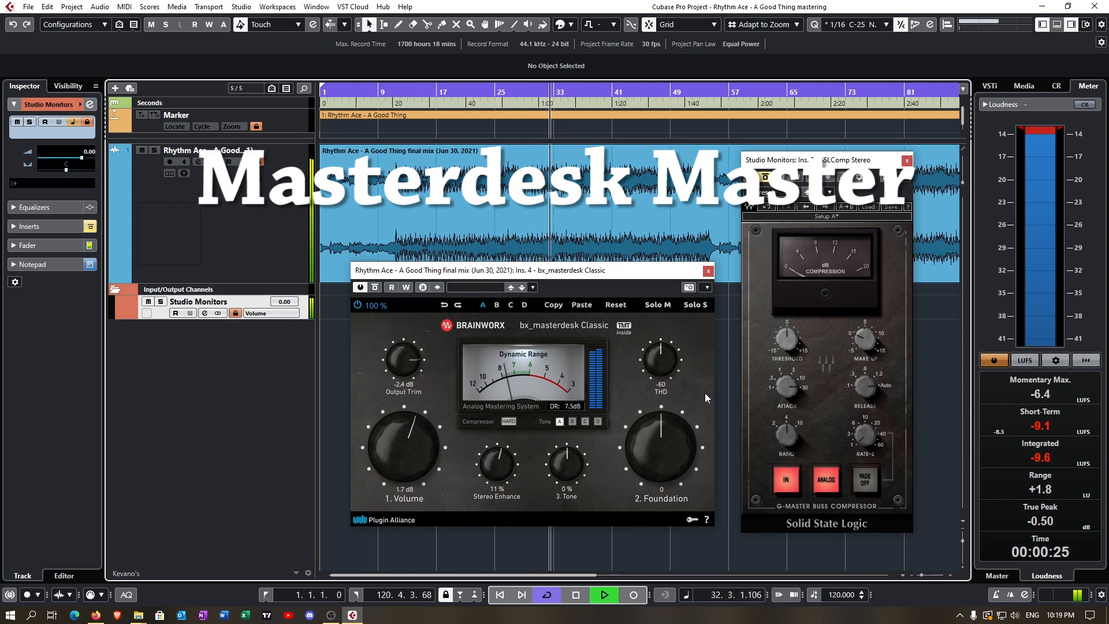
key("space")
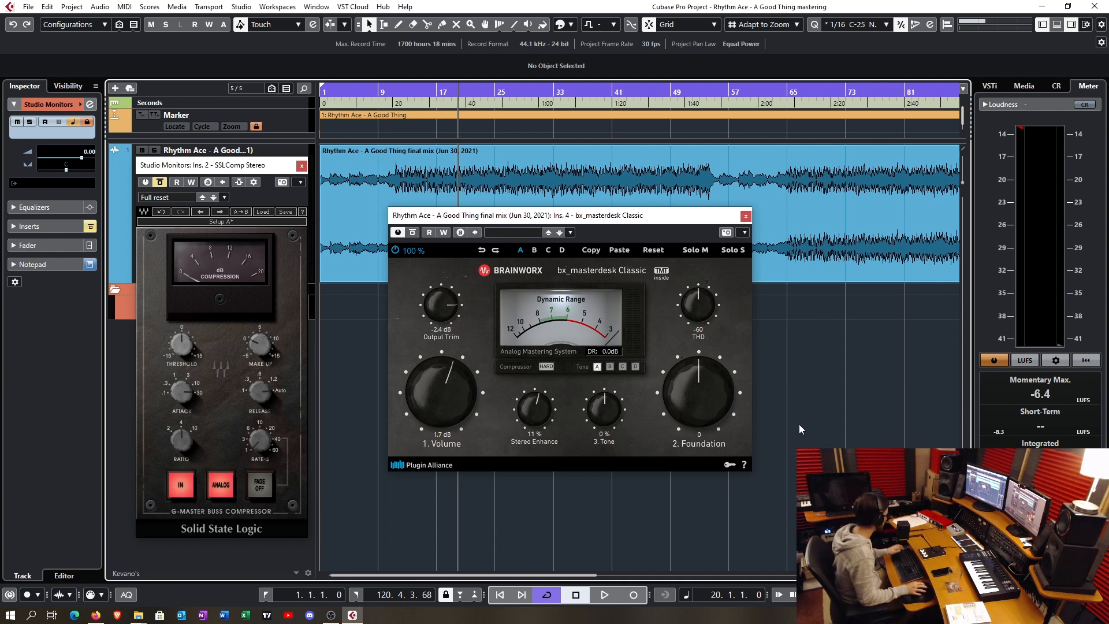
- Show the MixConsole, activate the first insert on the Studio Monitors channel, and move the SSLComp window clear of the inserts
key("F3")
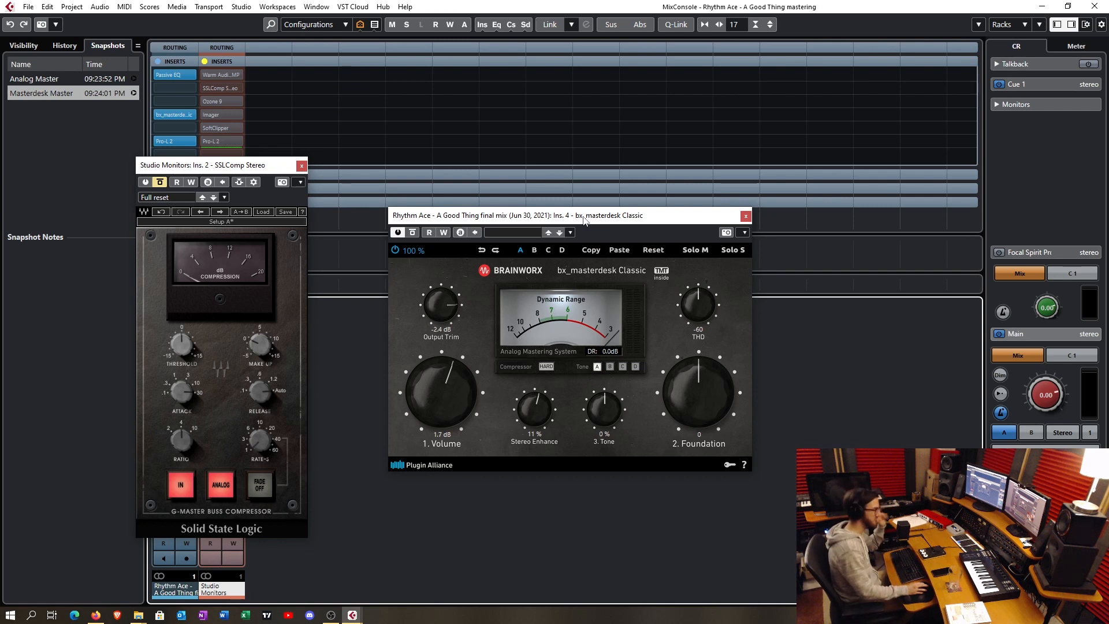
left_click_drag(265, 171, 321, 207)
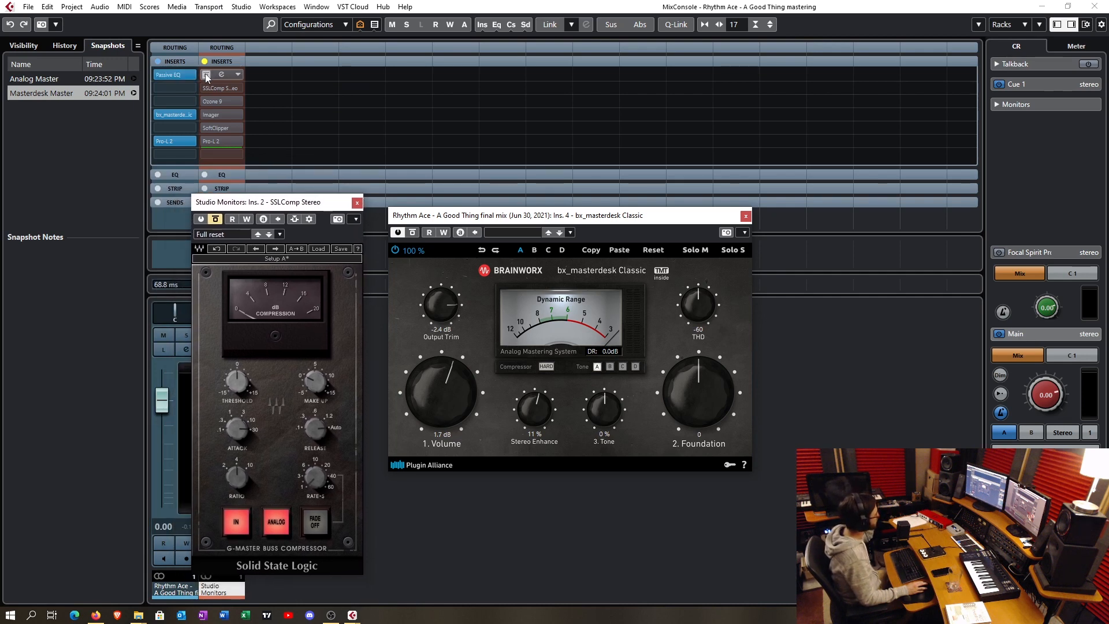
left_click(206, 75)
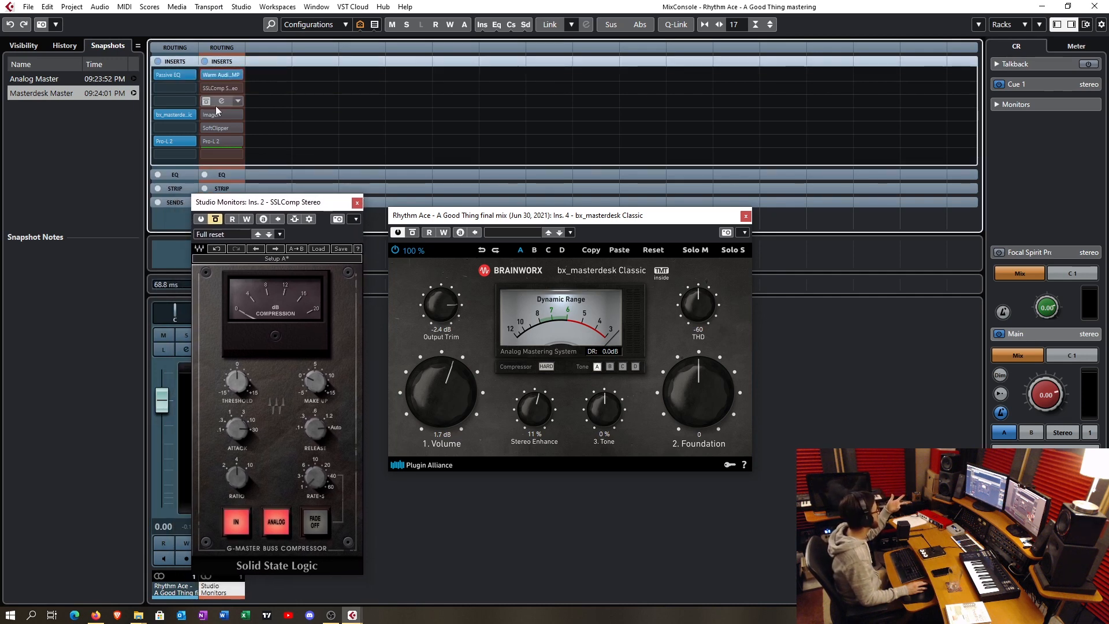
left_click_drag(283, 205, 294, 177)
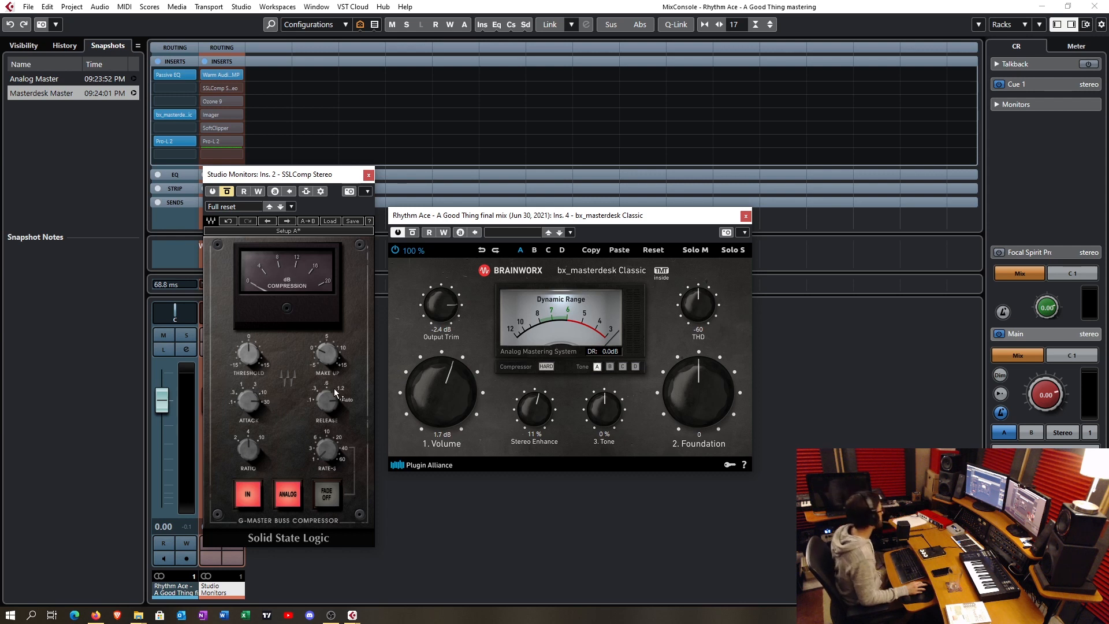
- Examine the SSLComp threshold, make-up, attack and release controls, then shift its window away from the channel faders
mouse_move(254, 362)
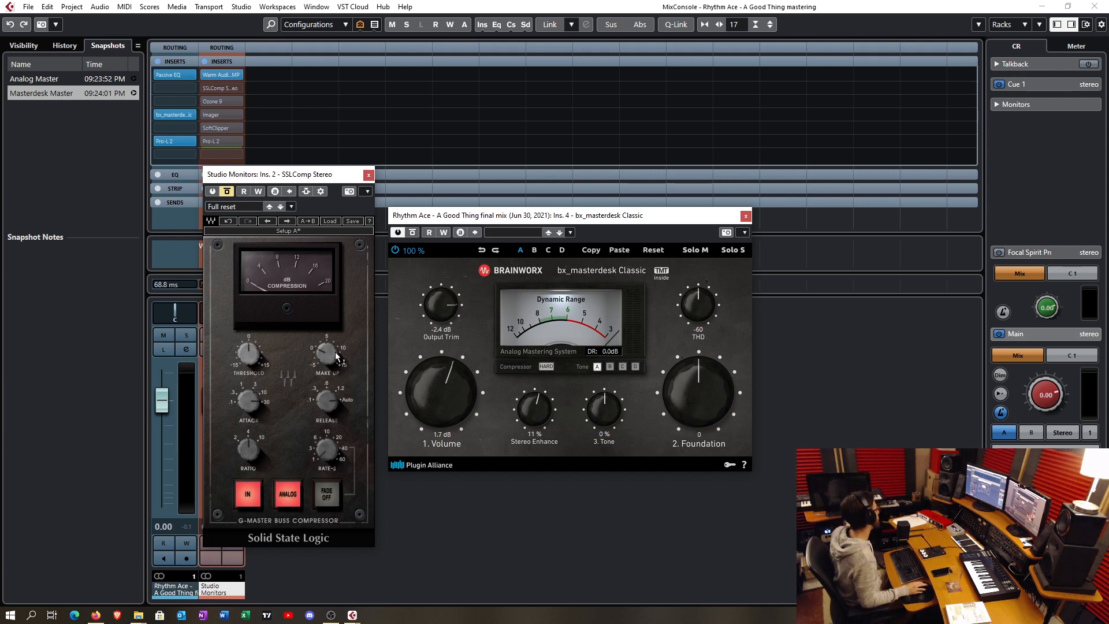
mouse_move(336, 355)
mouse_move(269, 406)
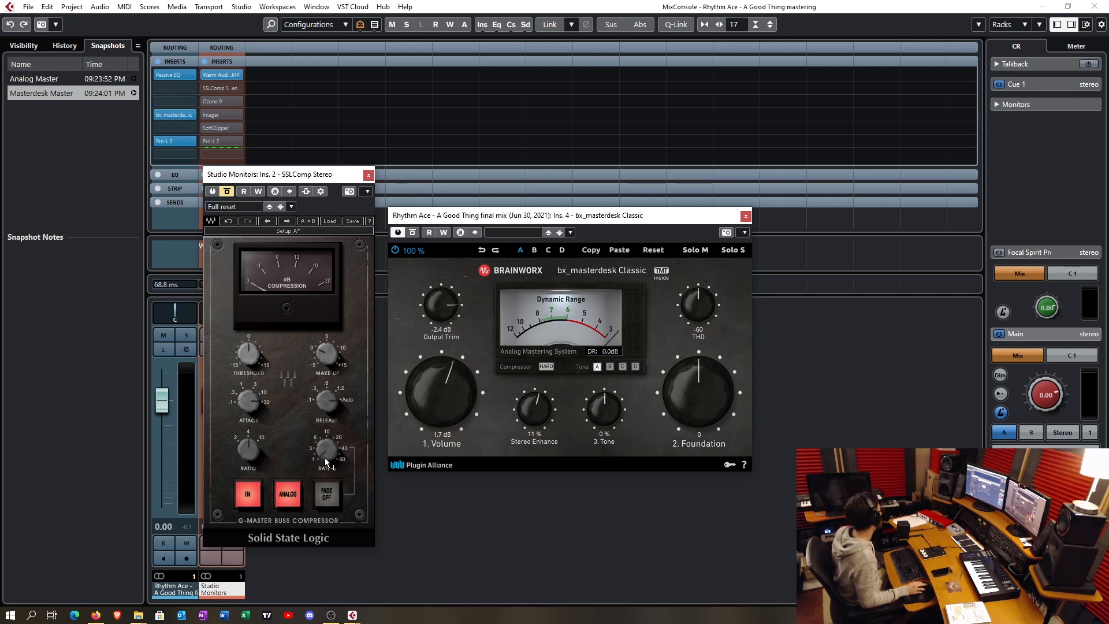
left_click_drag(302, 173, 505, 170)
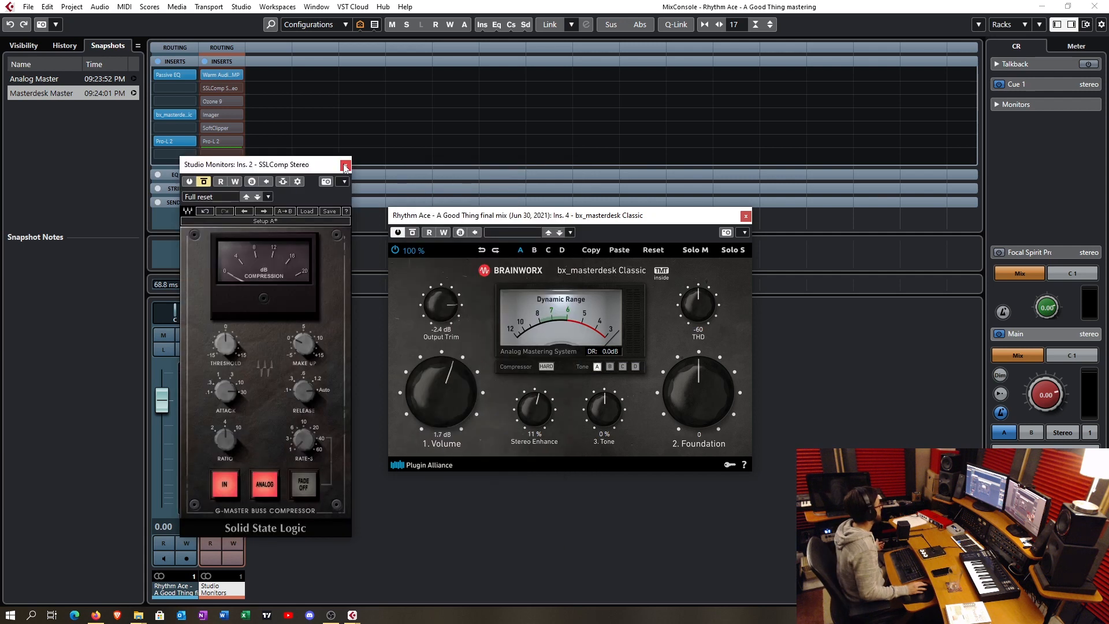
- Activate Ozone 9 on the Studio Monitors channel, inspect its Equalizer and Dynamic EQ modules, and close its window
left_click(343, 167)
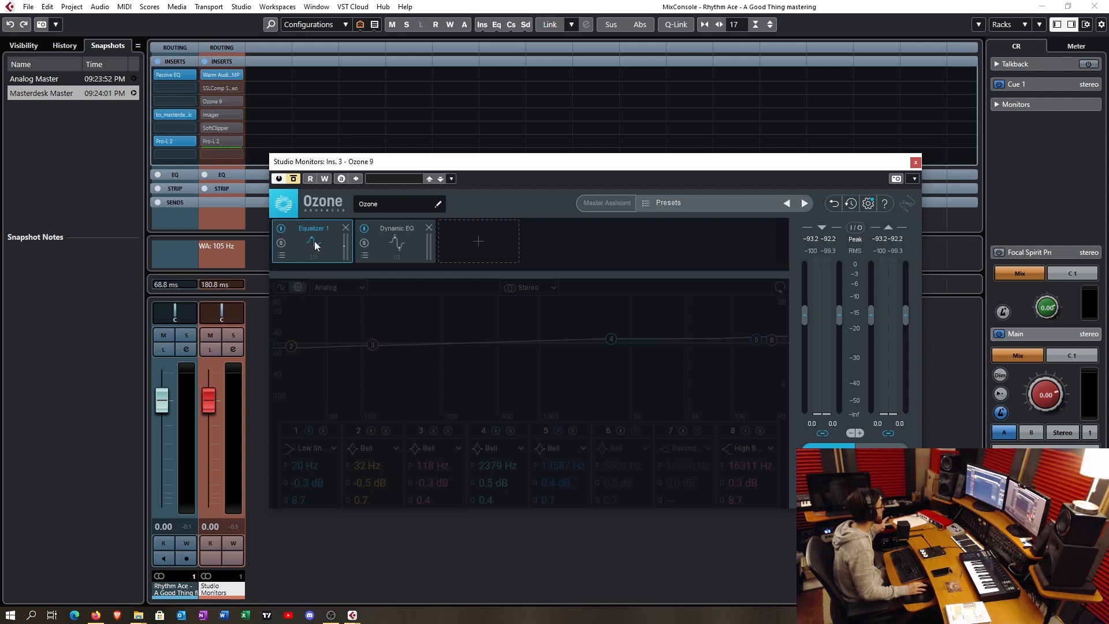
left_click(395, 248)
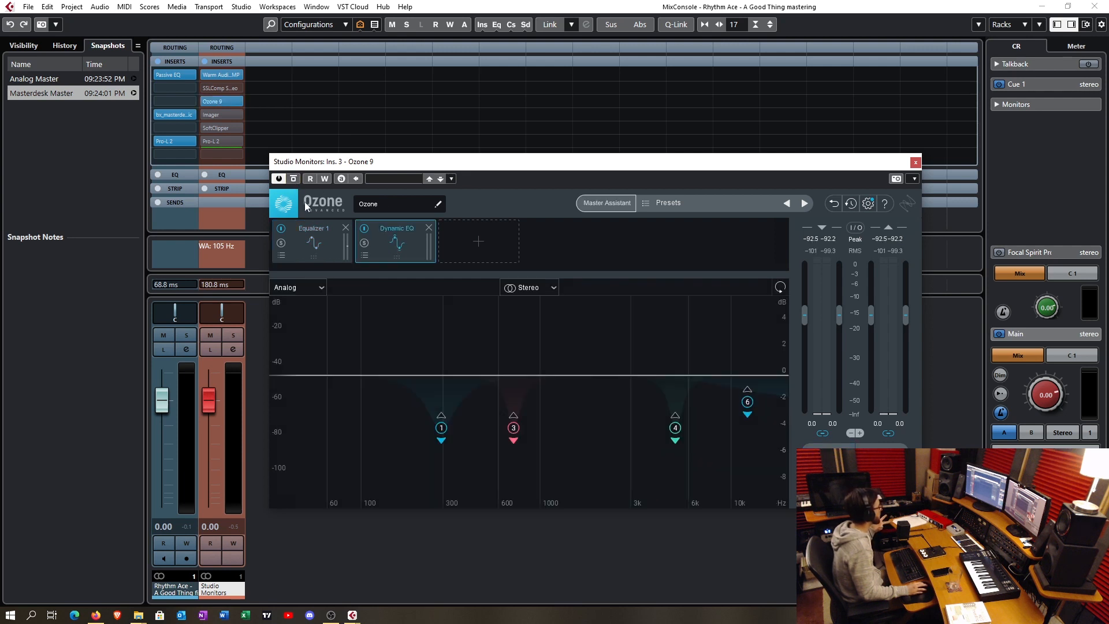
left_click(331, 243)
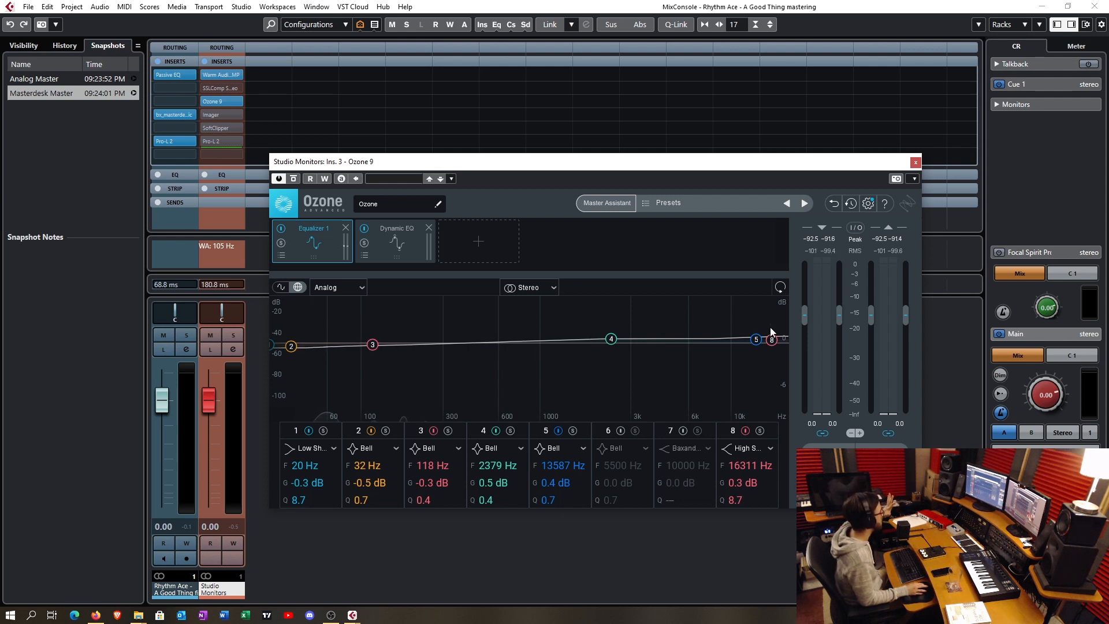
left_click(410, 232)
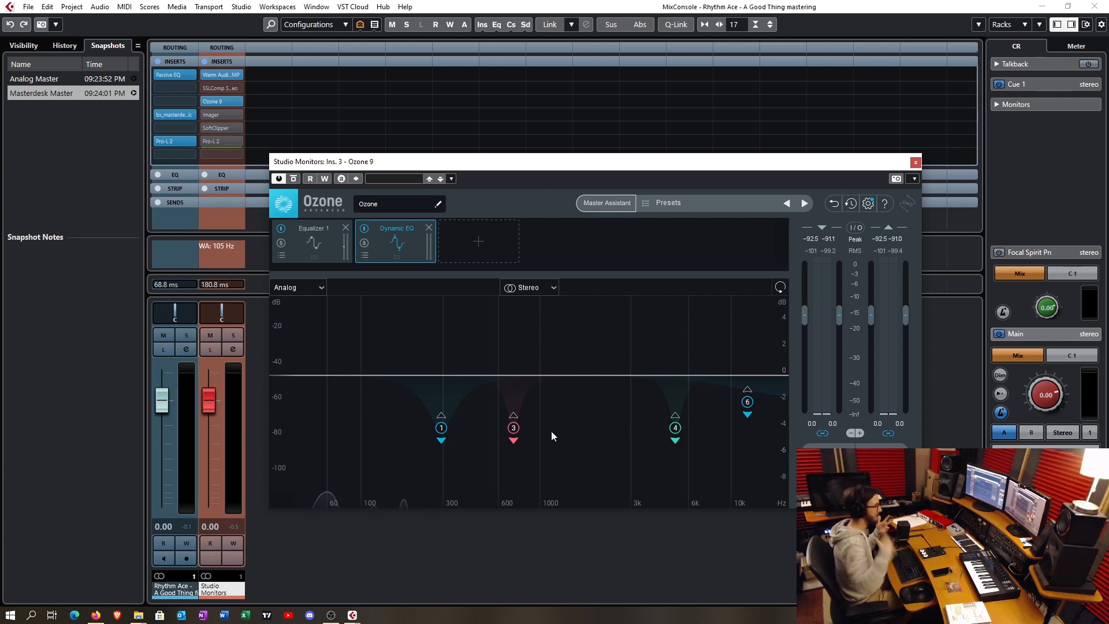
key("ctrl+w")
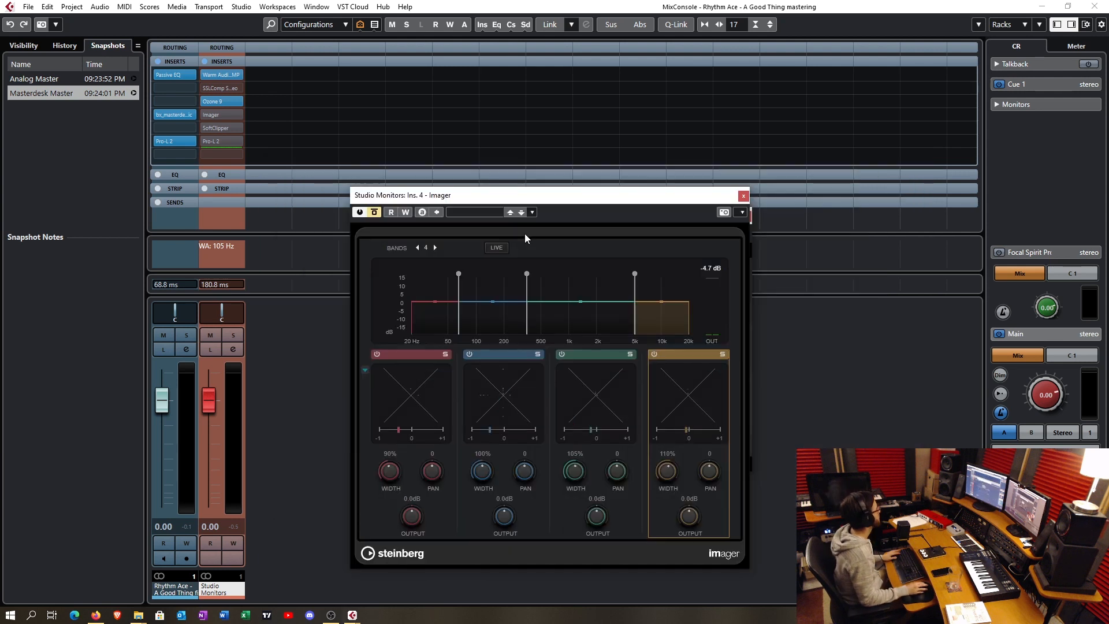
- Take the Imager on the Studio Monitors channel out of bypass, move its window up to view the four bands, and close it
left_click(377, 213)
left_click_drag(473, 199, 473, 171)
left_click_drag(475, 117, 476, 117)
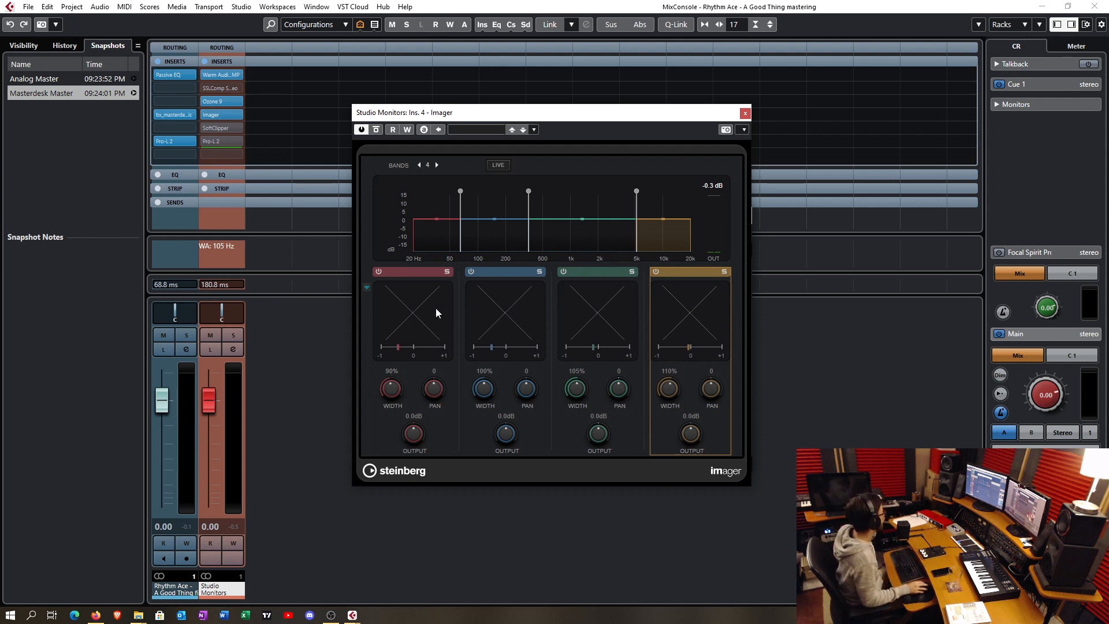
left_click(744, 113)
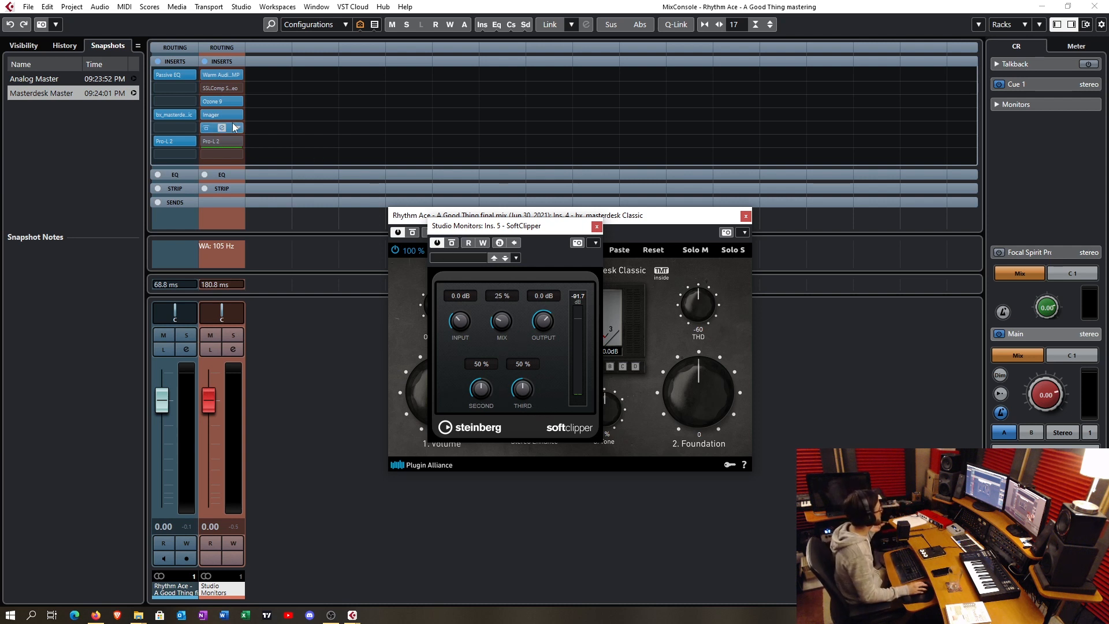
- Place the Pro-L 2 windows of the Studio Monitors channel and the audio track side by side and compare their gain settings
left_click(221, 141)
left_click_drag(595, 164, 398, 123)
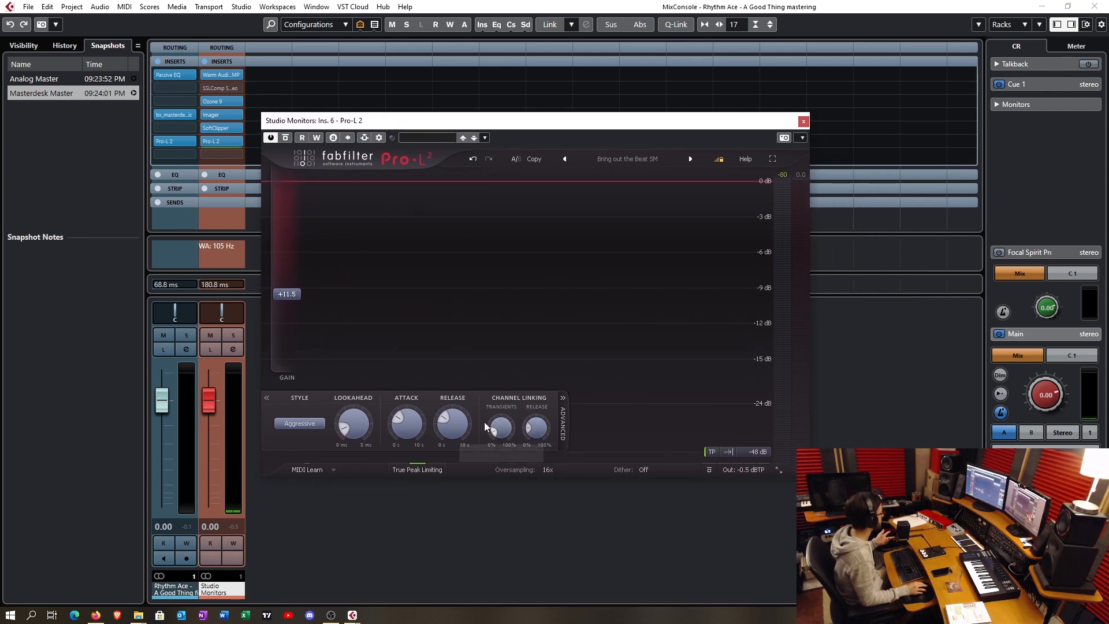
left_click(174, 141)
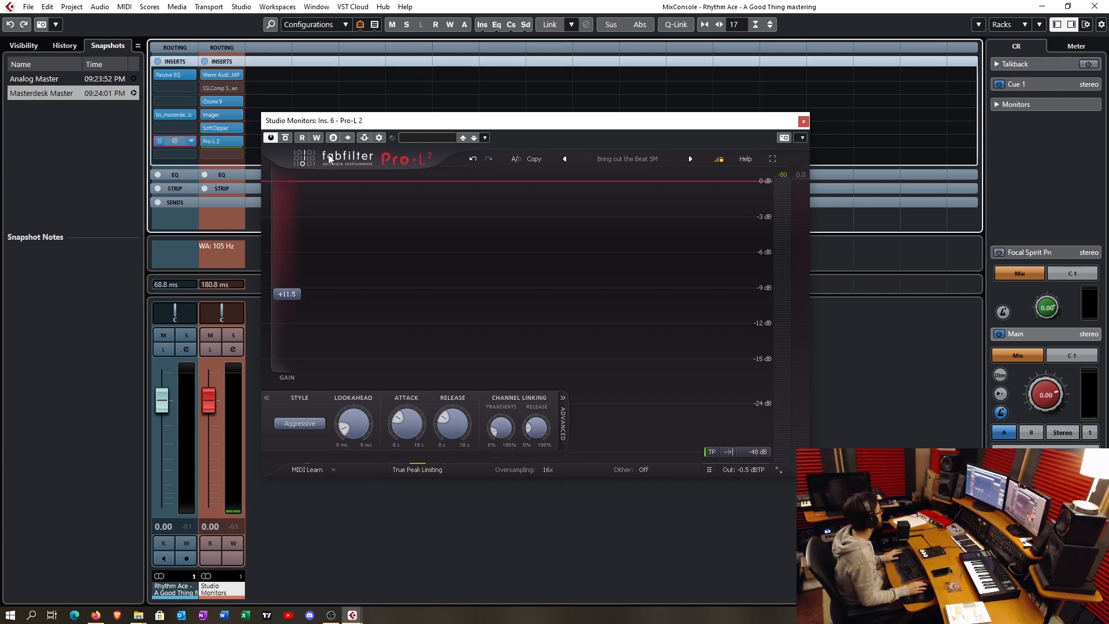
left_click_drag(553, 154, 661, 160)
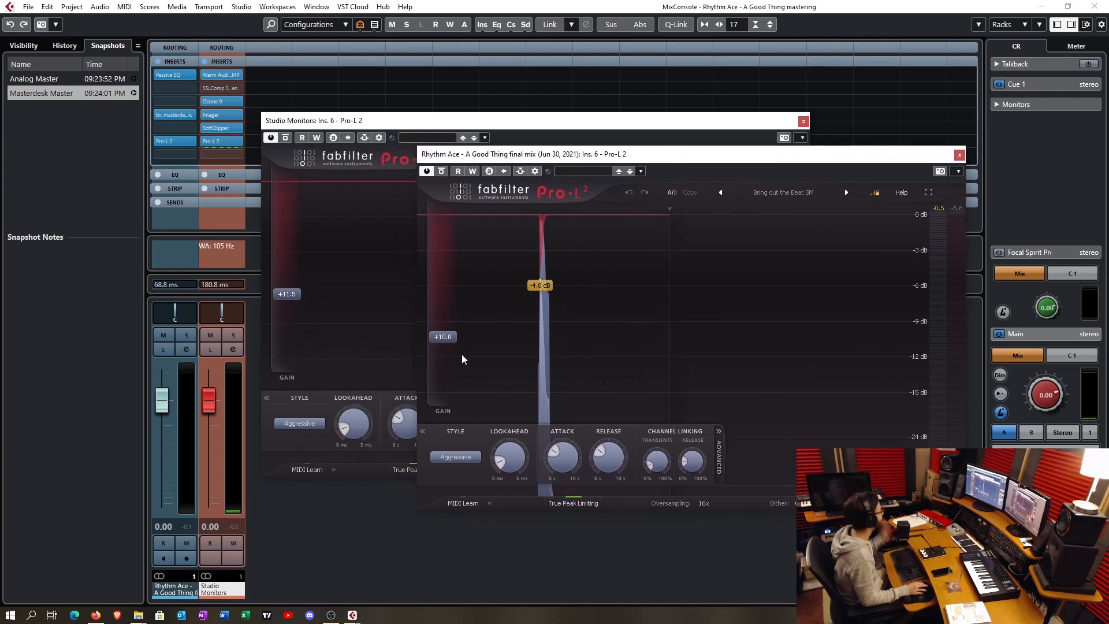
mouse_move(450, 341)
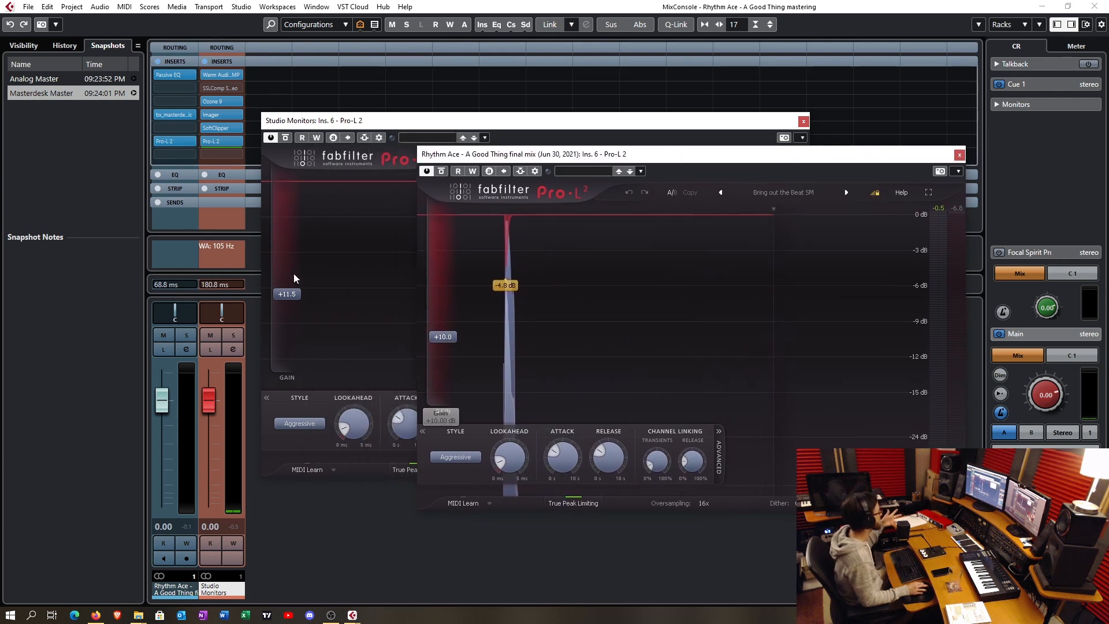
mouse_move(300, 303)
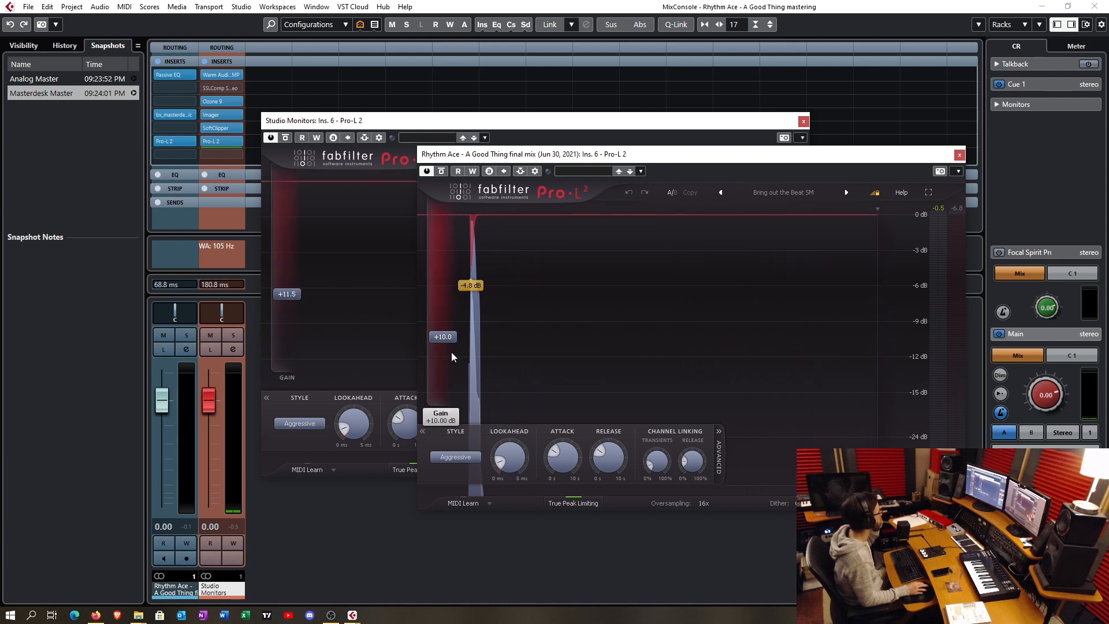
- Open the audio track's bx_masterdesk Classic and Passive EQ inserts and examine the Passive EQ's band settings
left_click(179, 114)
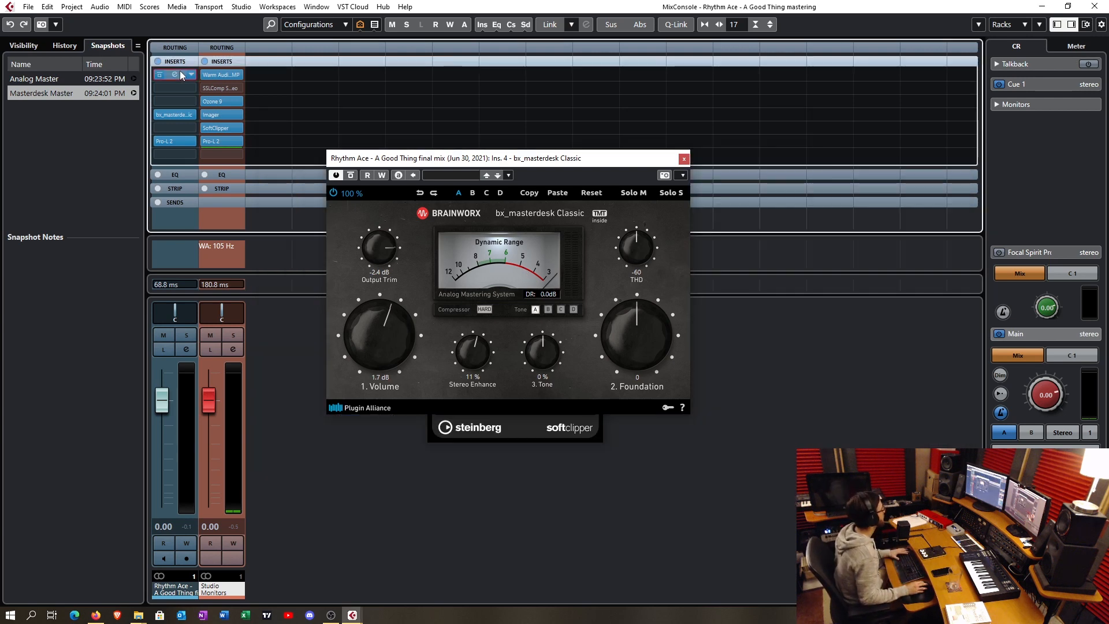
left_click(179, 74)
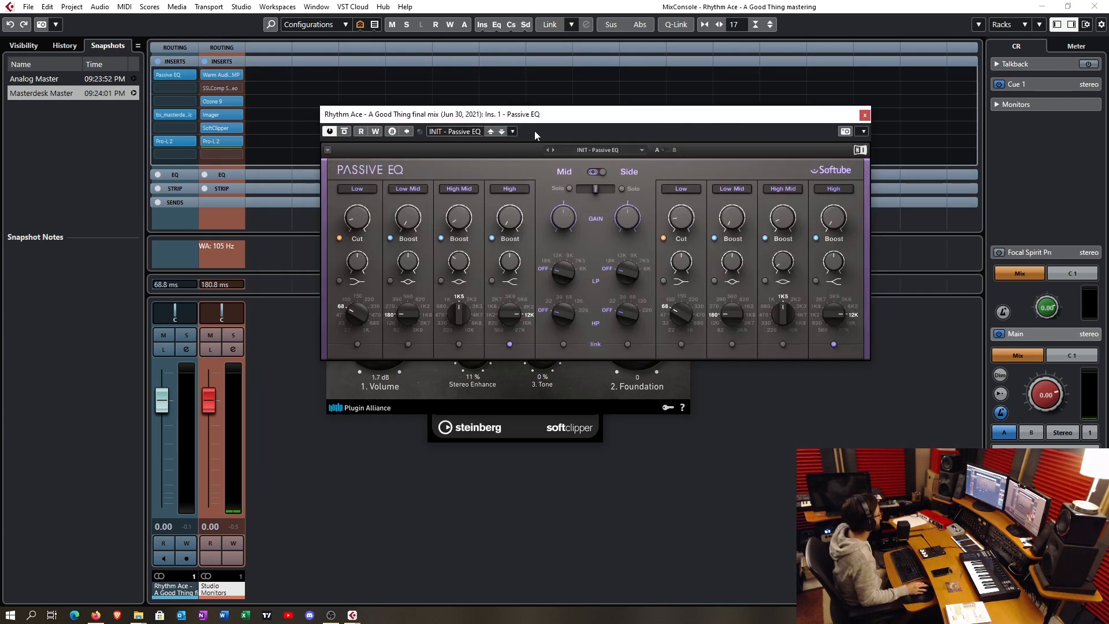
left_click_drag(543, 116, 507, 124)
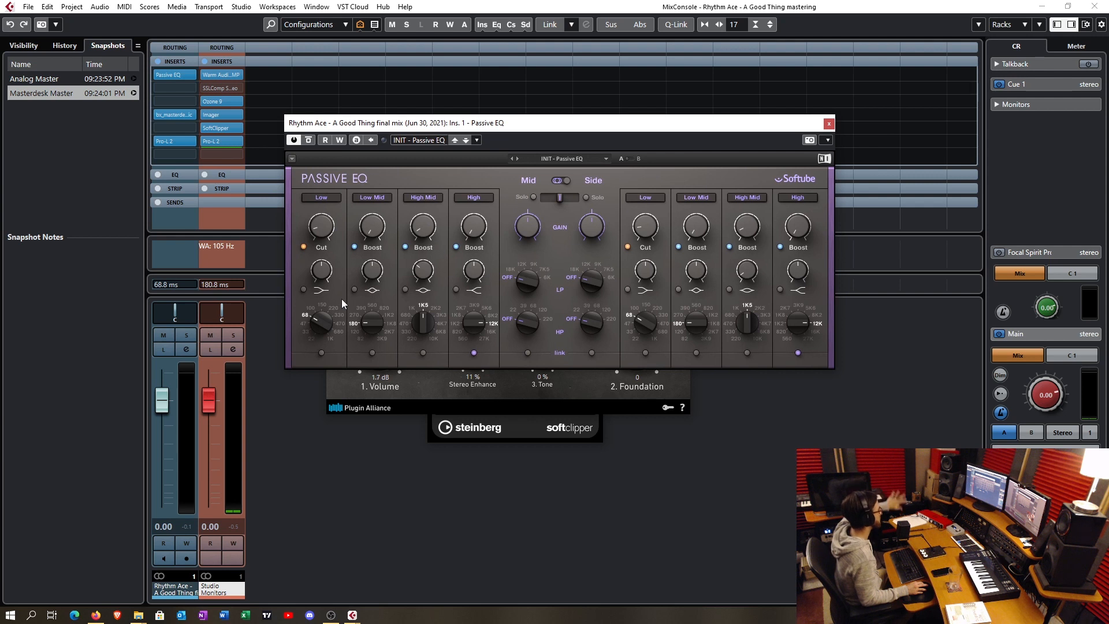
mouse_move(430, 236)
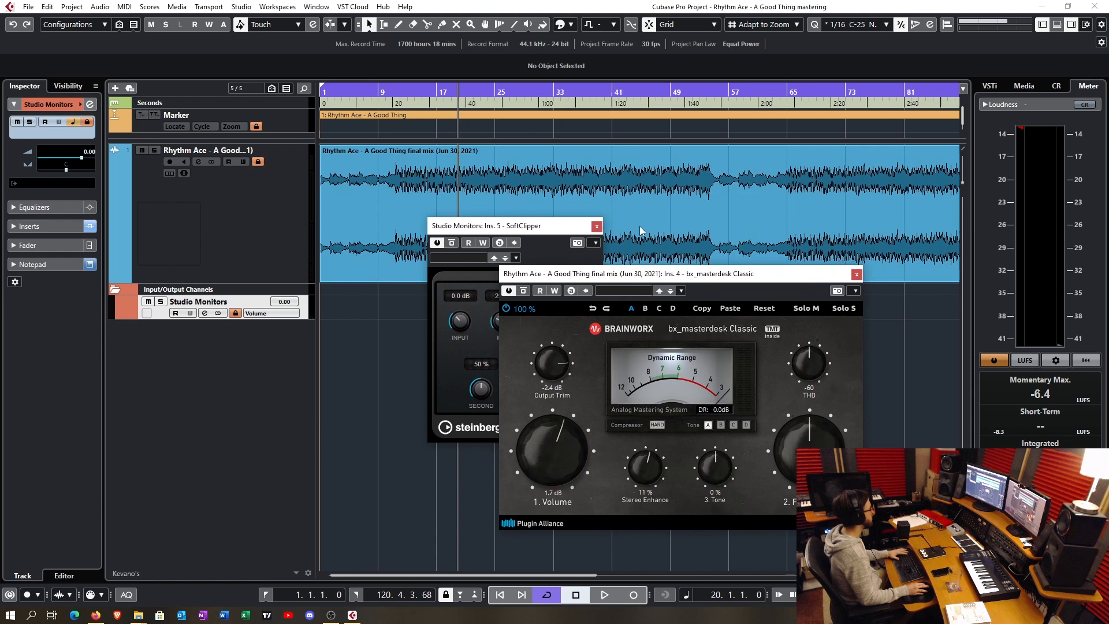
- Close the SoftClipper window and reposition the bx_masterdesk Classic window near the middle of the arrangement
left_click(596, 226)
left_click_drag(700, 274, 564, 205)
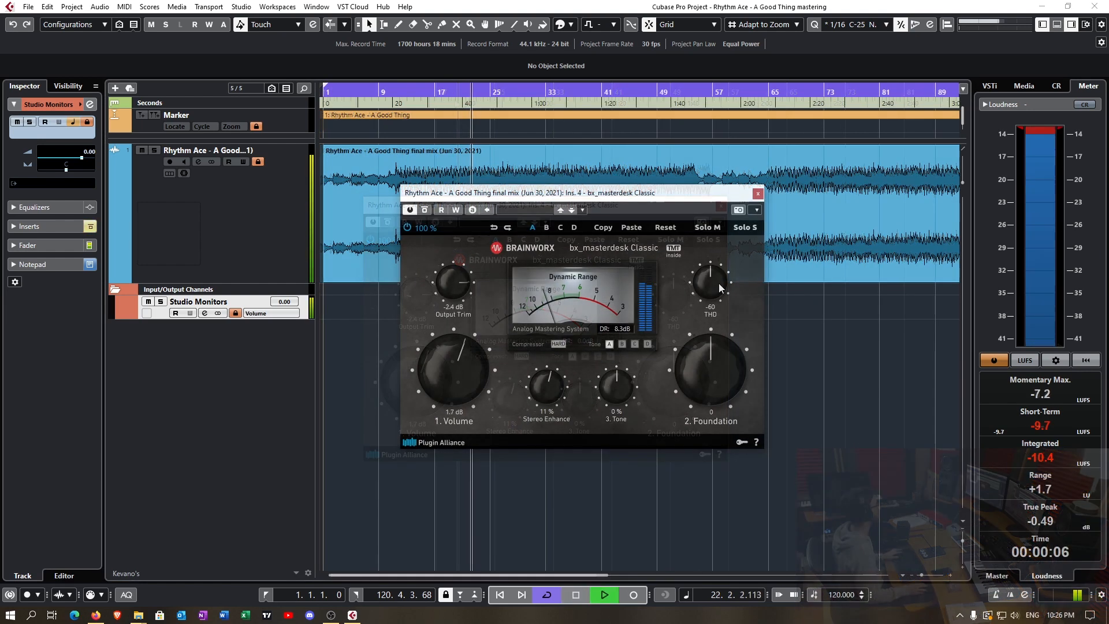
- Try the bx_masterdesk Classic Foundation knob during playback and return it to 0, then set Tone to 6 %
left_click_drag(716, 354, 713, 287)
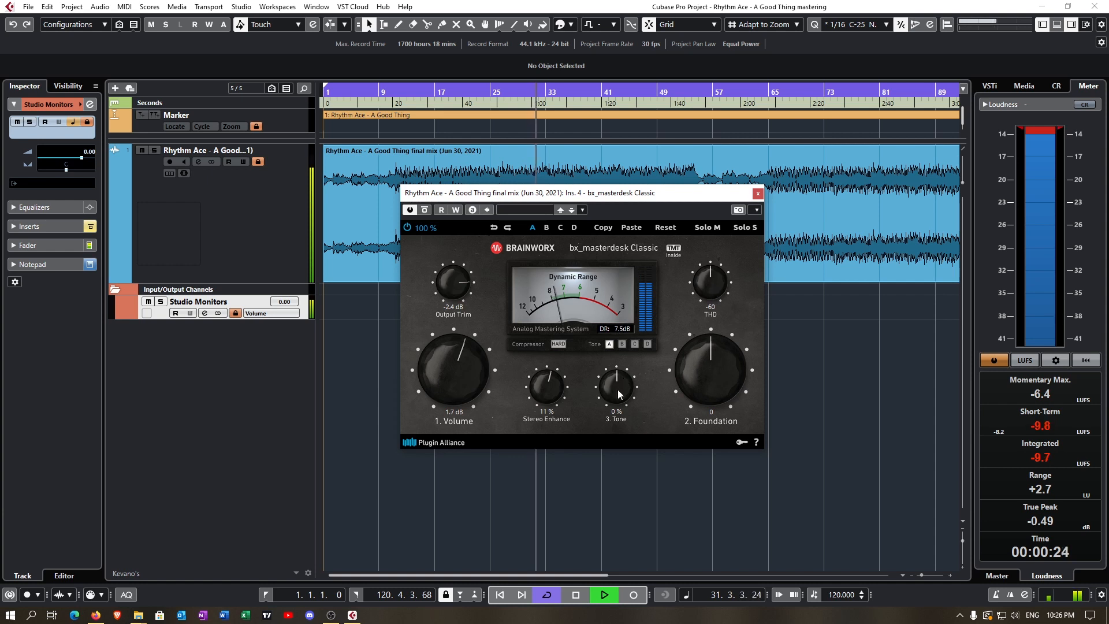
left_click_drag(617, 393, 622, 452)
left_click_drag(622, 414, 622, 380)
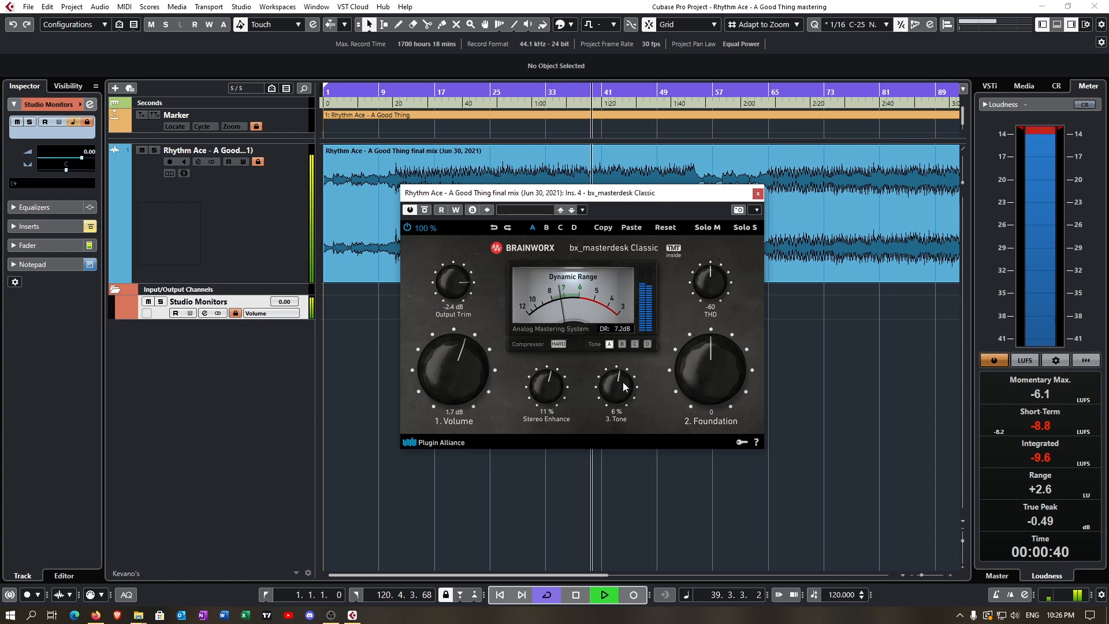
- Set Foundation to 1, then sweep THD from Off up to -40 during playback and settle it at -55
left_click_drag(720, 383, 720, 379)
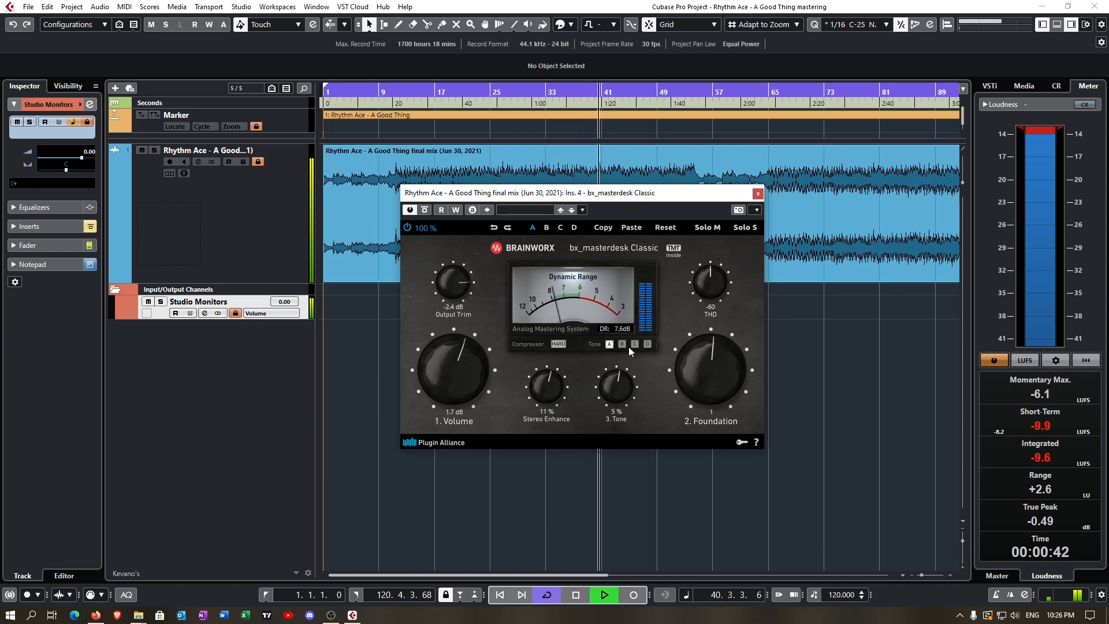
left_click_drag(714, 284, 718, 341)
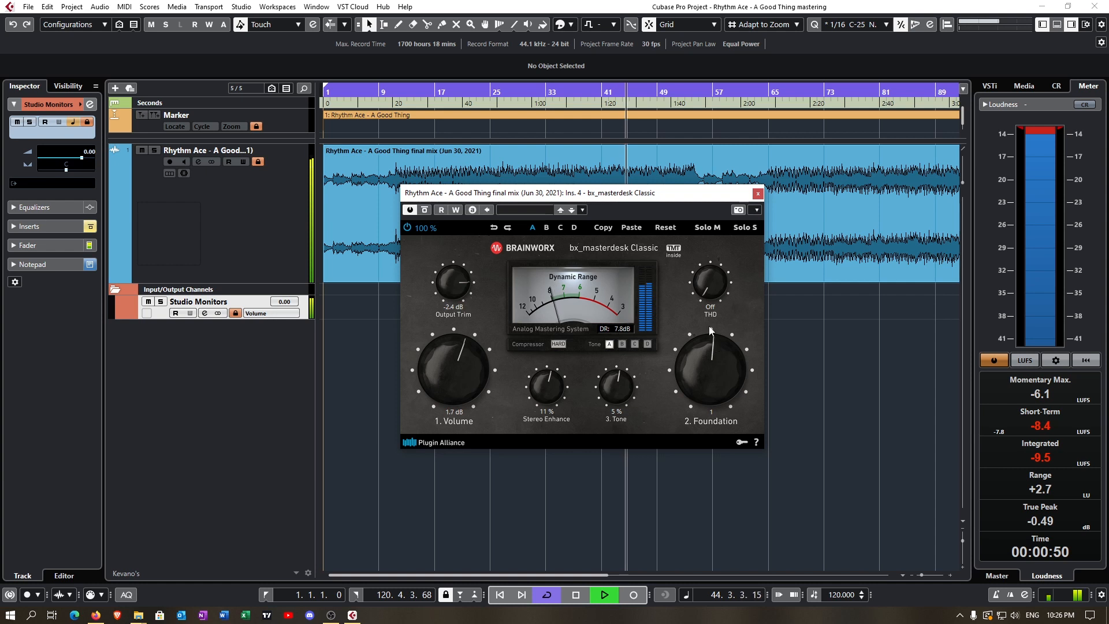
left_click_drag(706, 285, 712, 251)
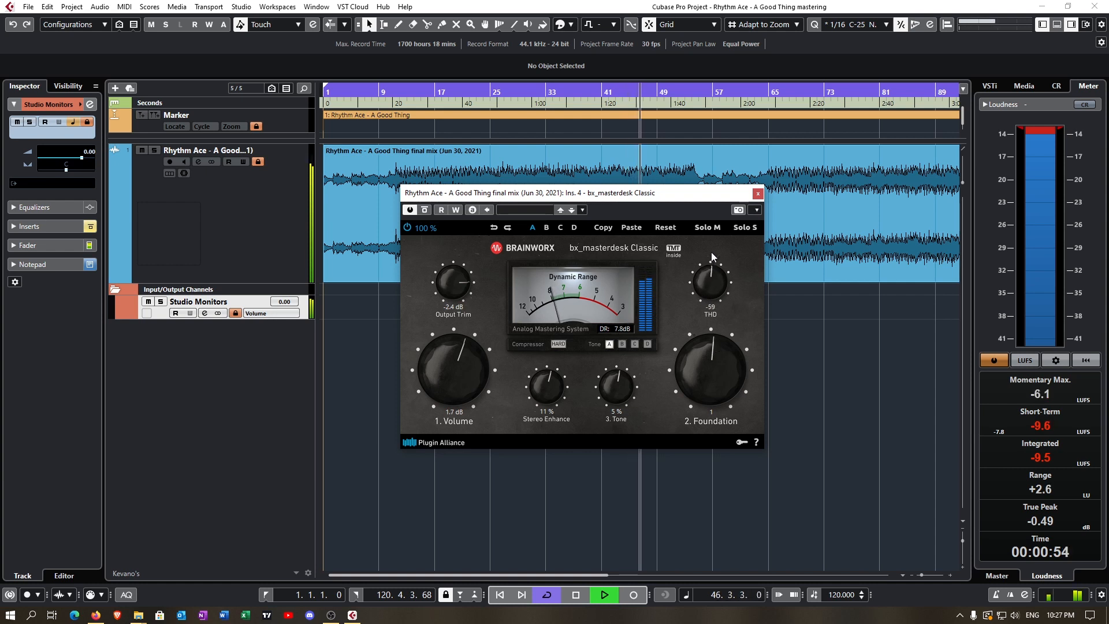
left_click_drag(711, 252, 712, 201)
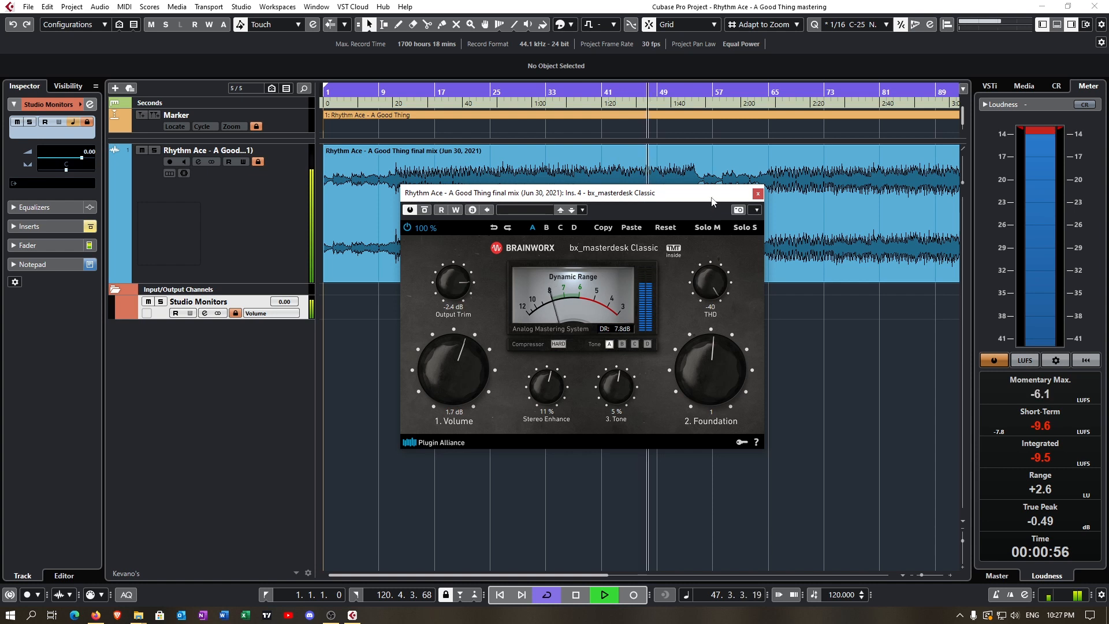
left_click_drag(711, 299, 705, 317)
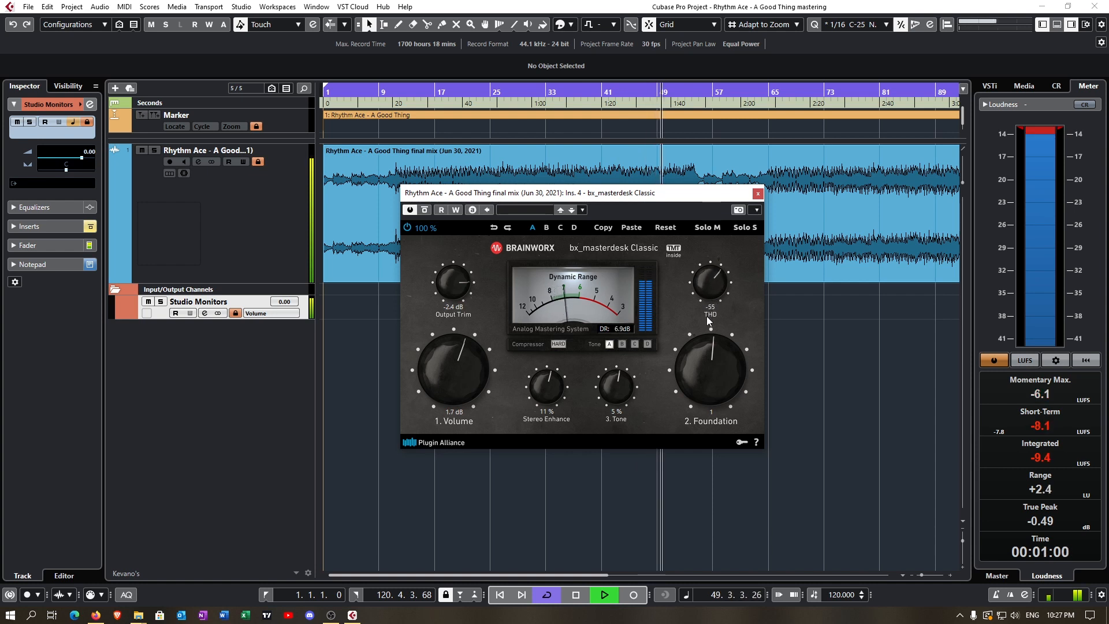
- Set Stereo Enhance to 16 % and restart playback from bar 19
left_click_drag(560, 392, 556, 388)
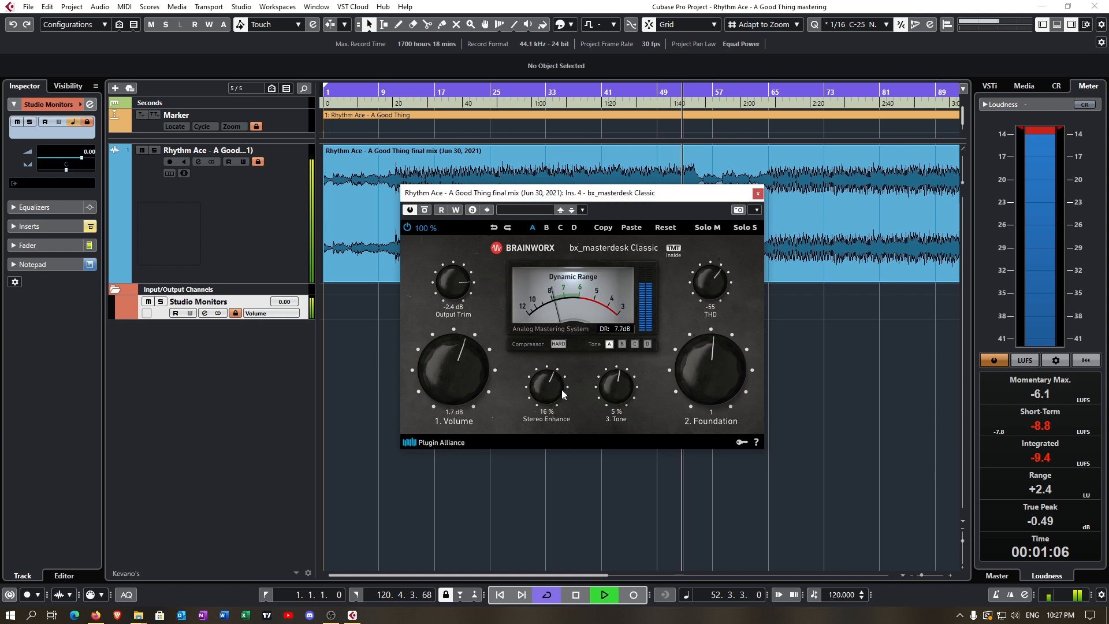
left_click_drag(560, 389, 561, 391)
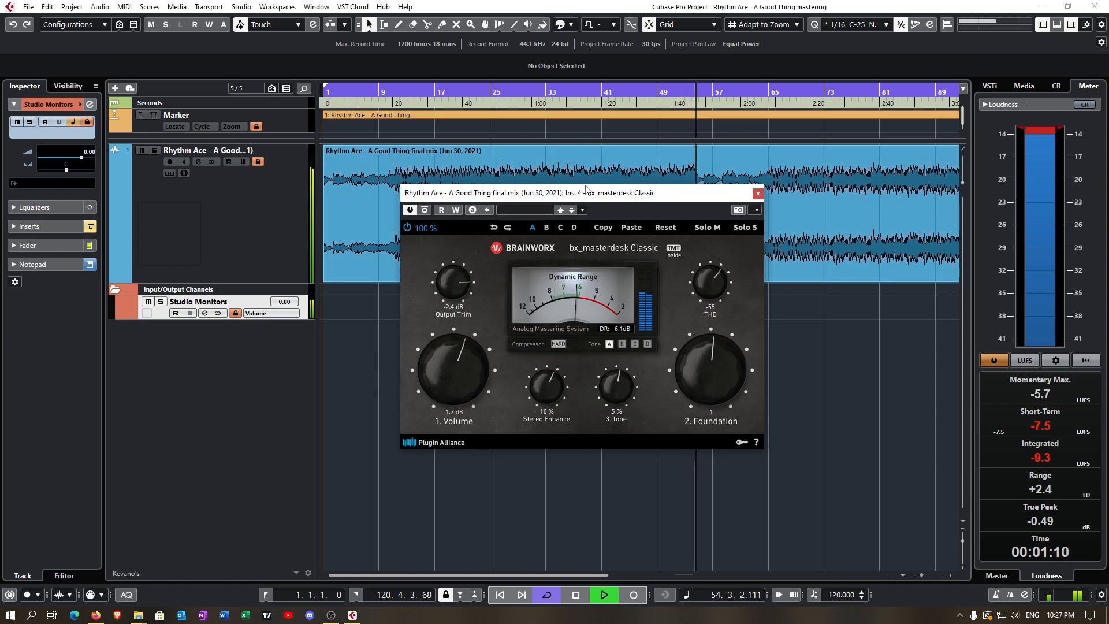
key("space")
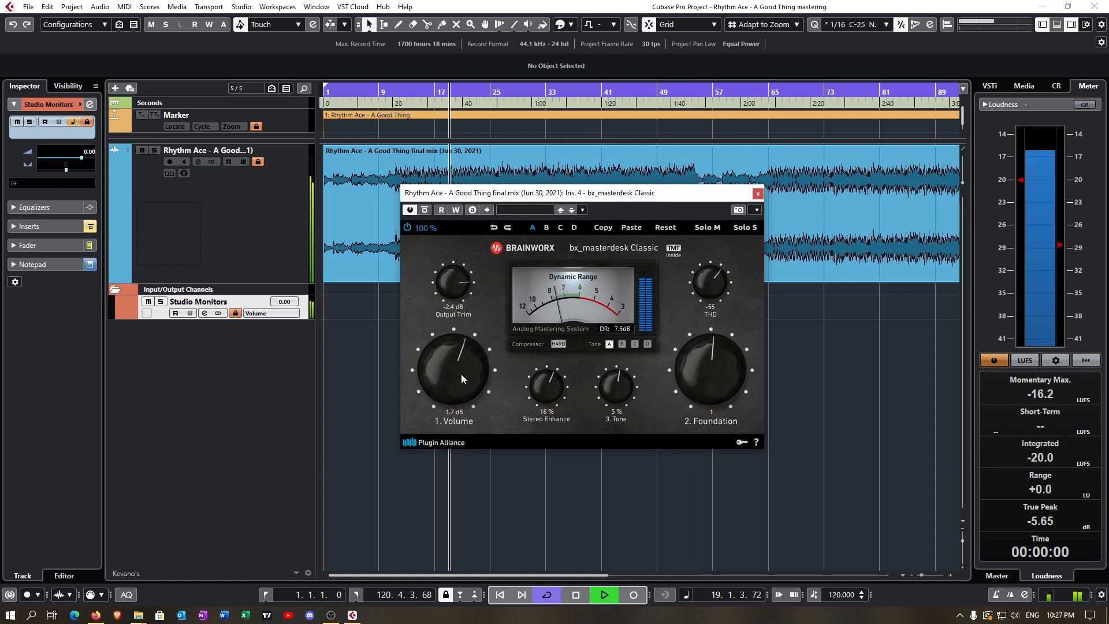
- Raise Volume in stages to 4.8 dB while compensating with Output Trim at -3.8 dB
left_click_drag(462, 374, 462, 369)
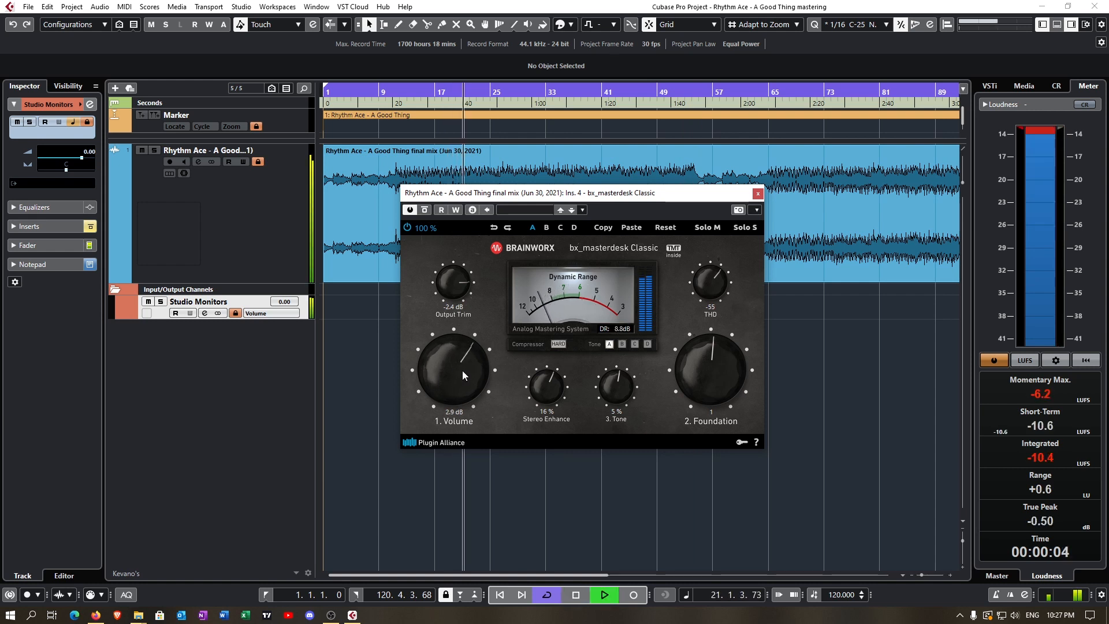
left_click_drag(458, 292, 458, 305)
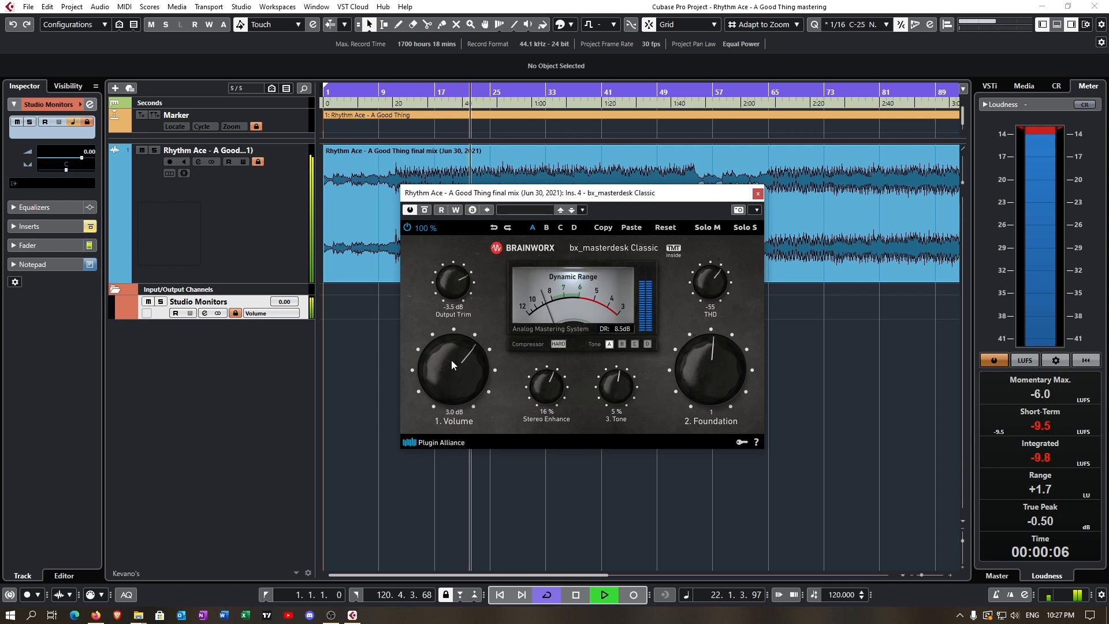
left_click_drag(451, 361, 452, 355)
left_click_drag(452, 284, 452, 288)
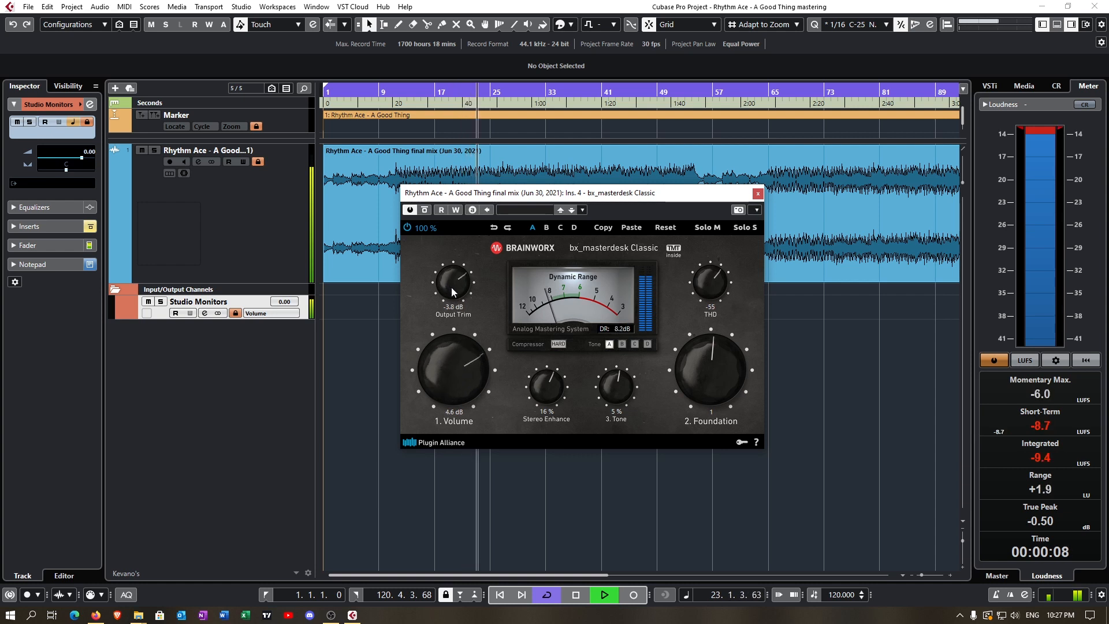
left_click_drag(459, 367, 446, 351)
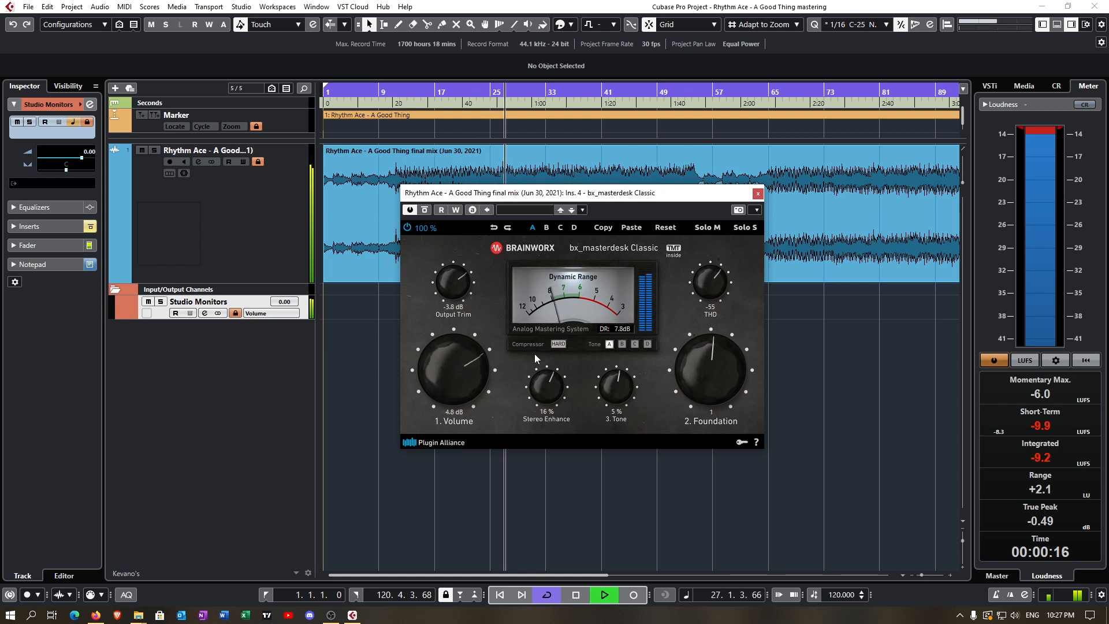
- Compare the compressor's Soft and Hard modes, then lower Volume to 2.8 dB and choose Soft
left_click(562, 345)
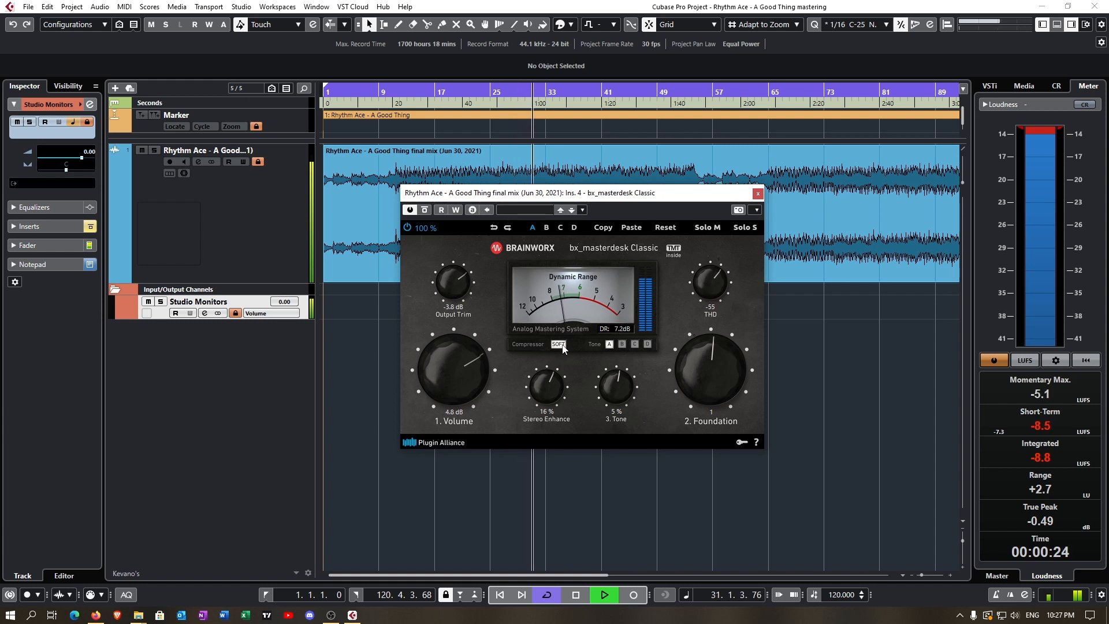
left_click(558, 344)
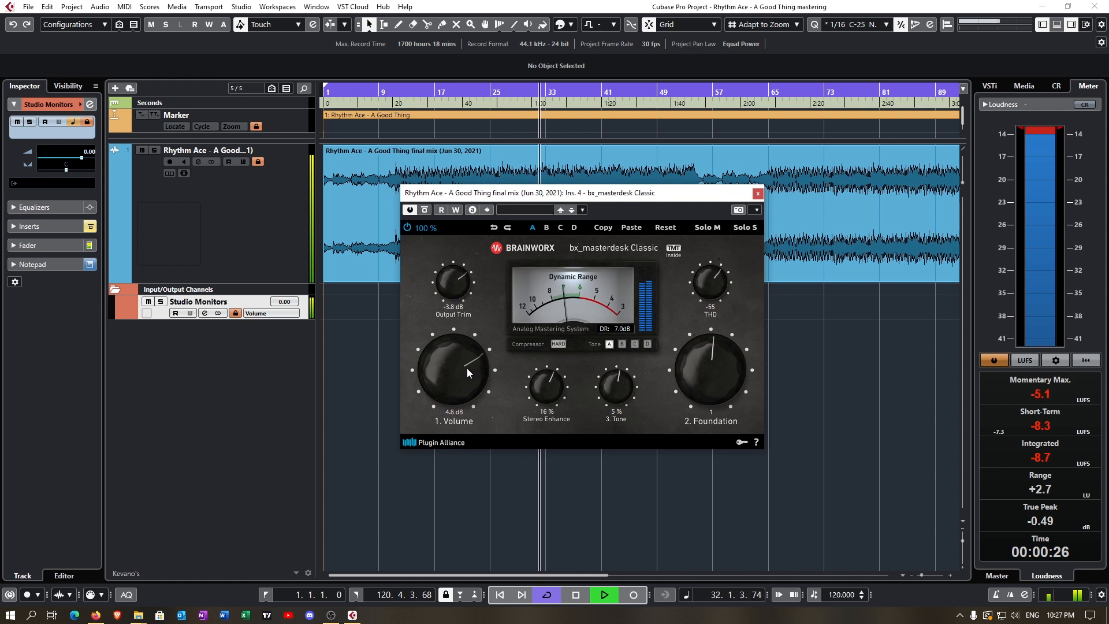
left_click_drag(466, 373, 459, 394)
left_click(558, 345)
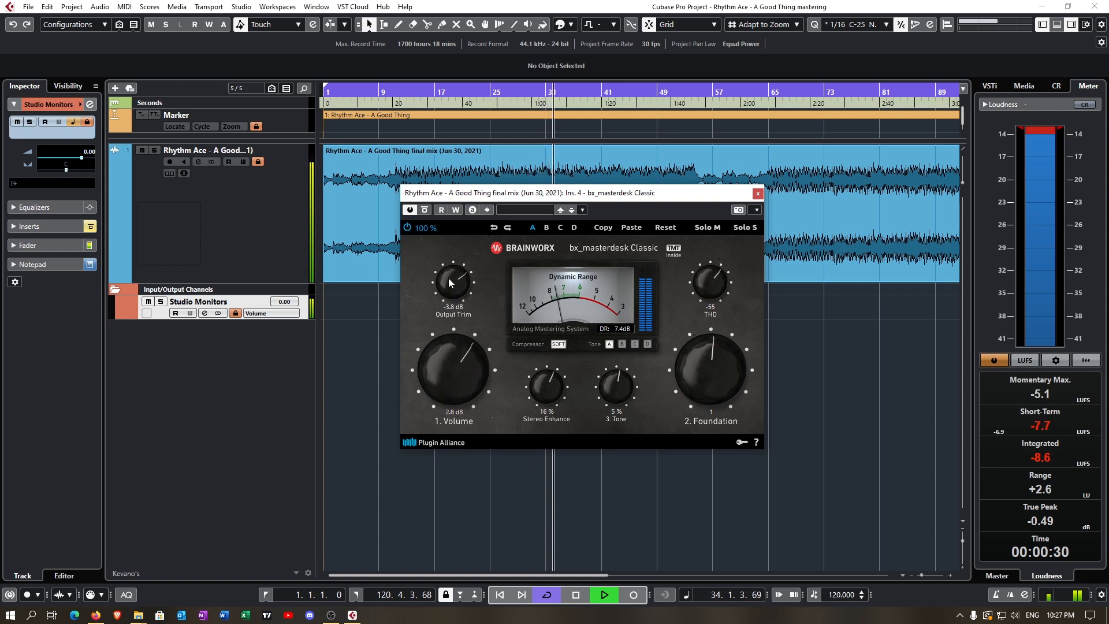
- Set Output Trim to -2.0 dB and compare the Hard compressor mode with Soft, ending on Soft
left_click_drag(450, 281, 449, 240)
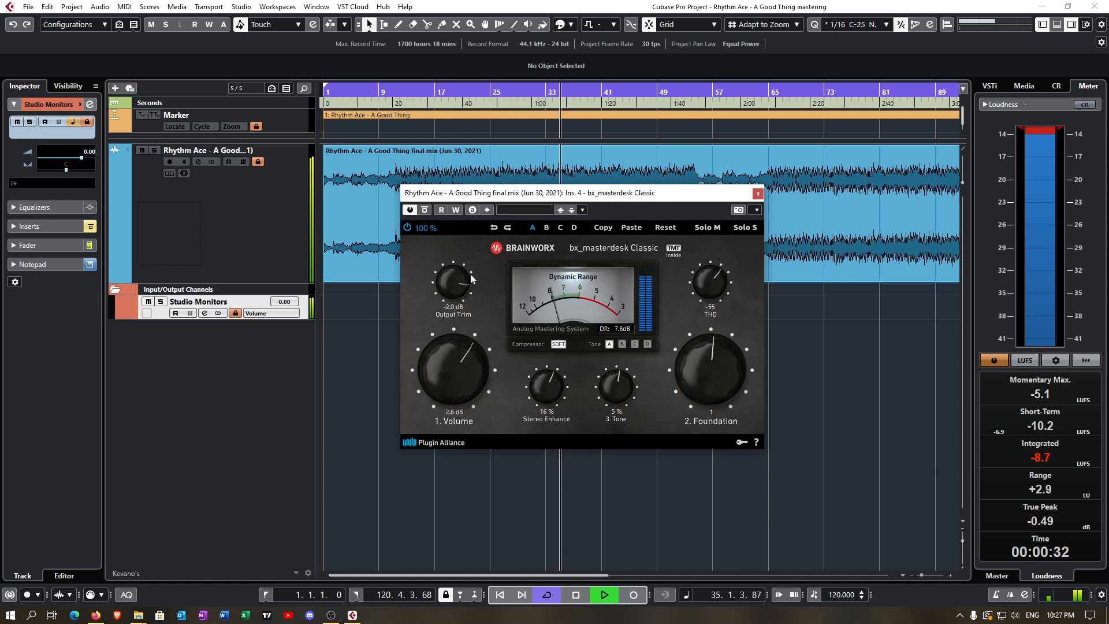
left_click(558, 345)
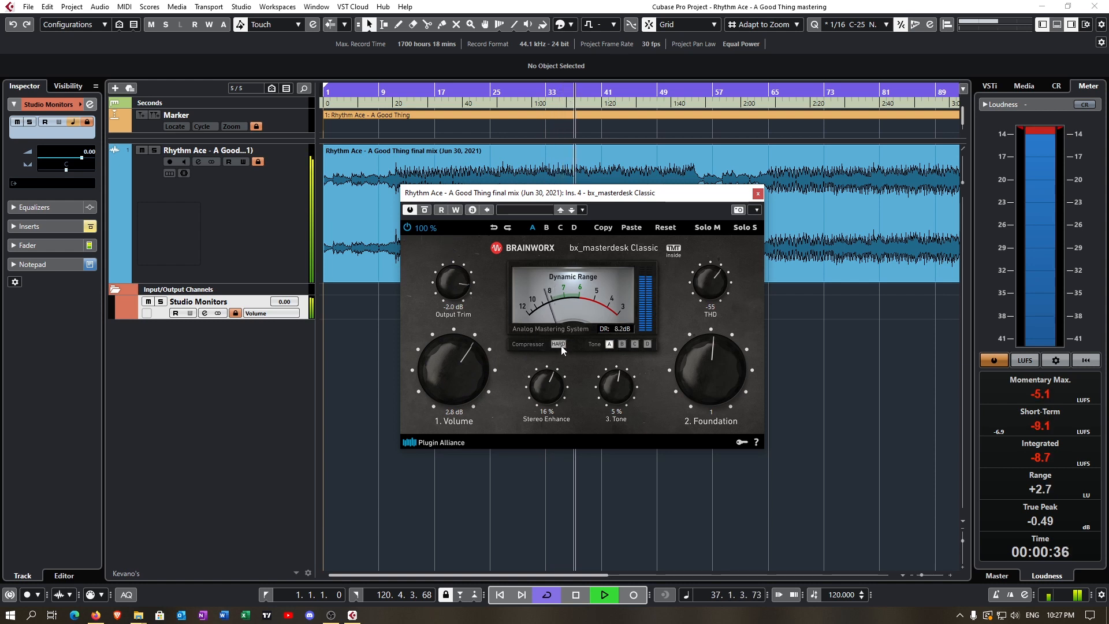
left_click(559, 344)
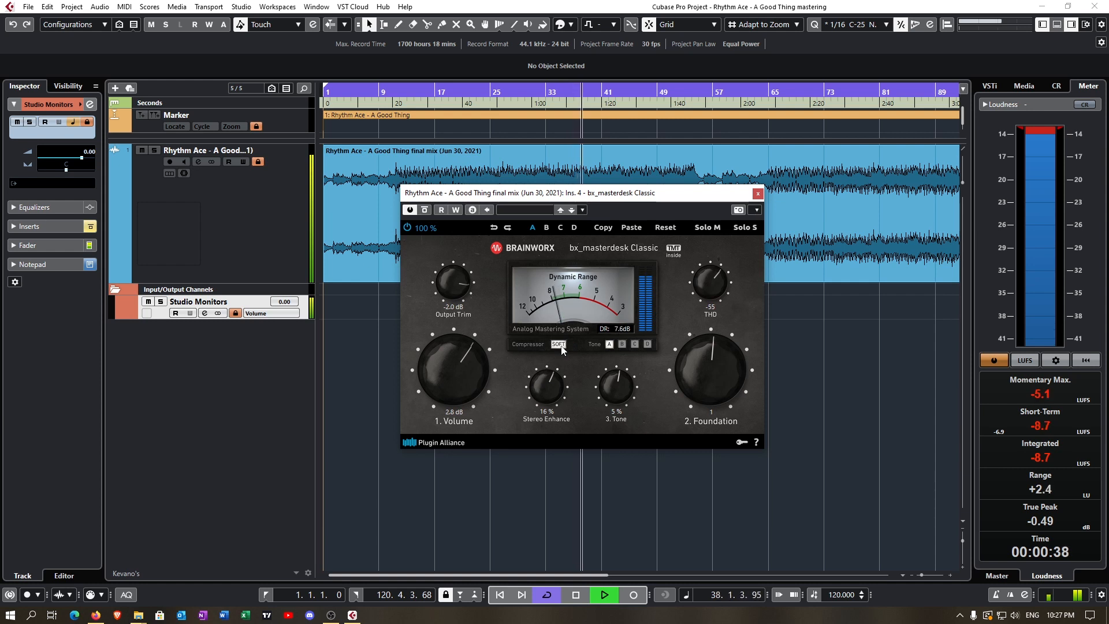
- Audition Tone modes B, C and D against A, returning to A, and compare the Hard and Soft compressor modes, ending on Soft
left_click(623, 344)
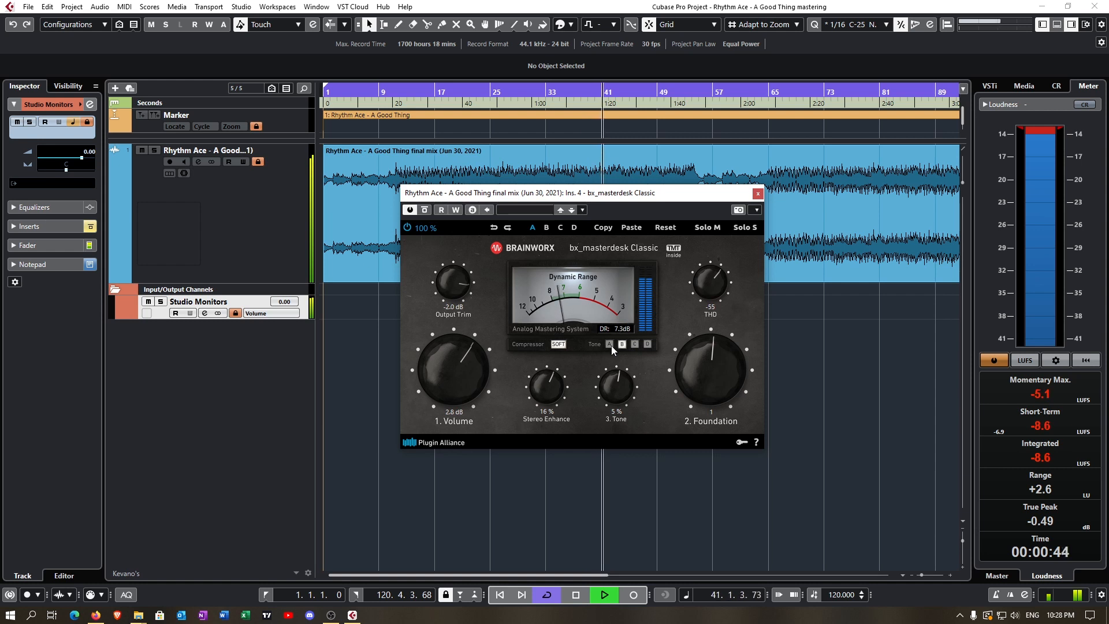
left_click(610, 345)
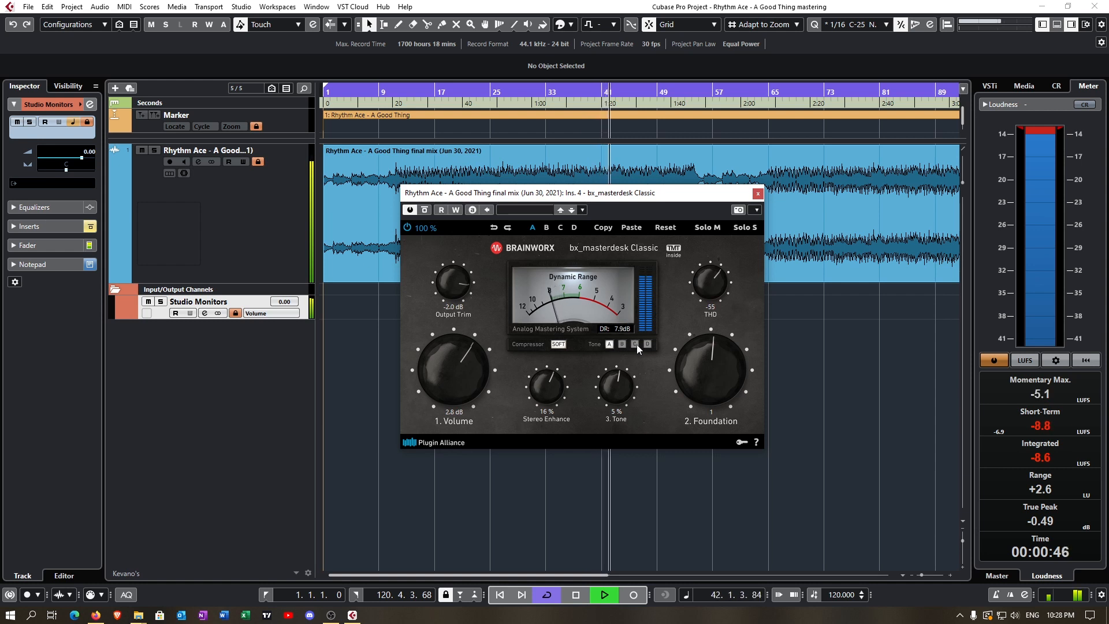
left_click(636, 344)
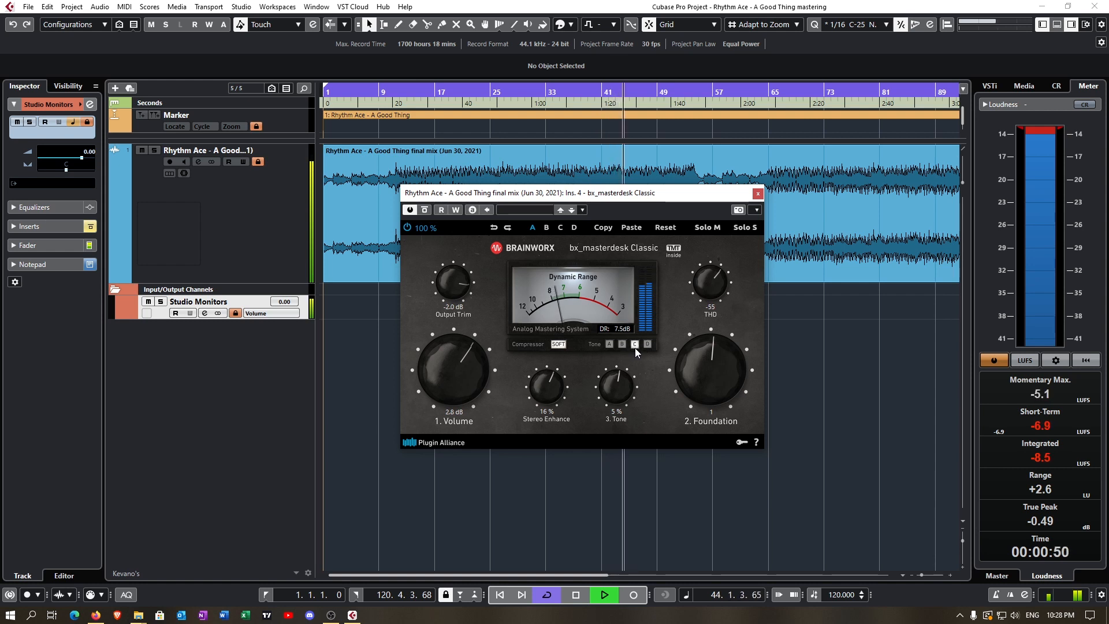
left_click(647, 346)
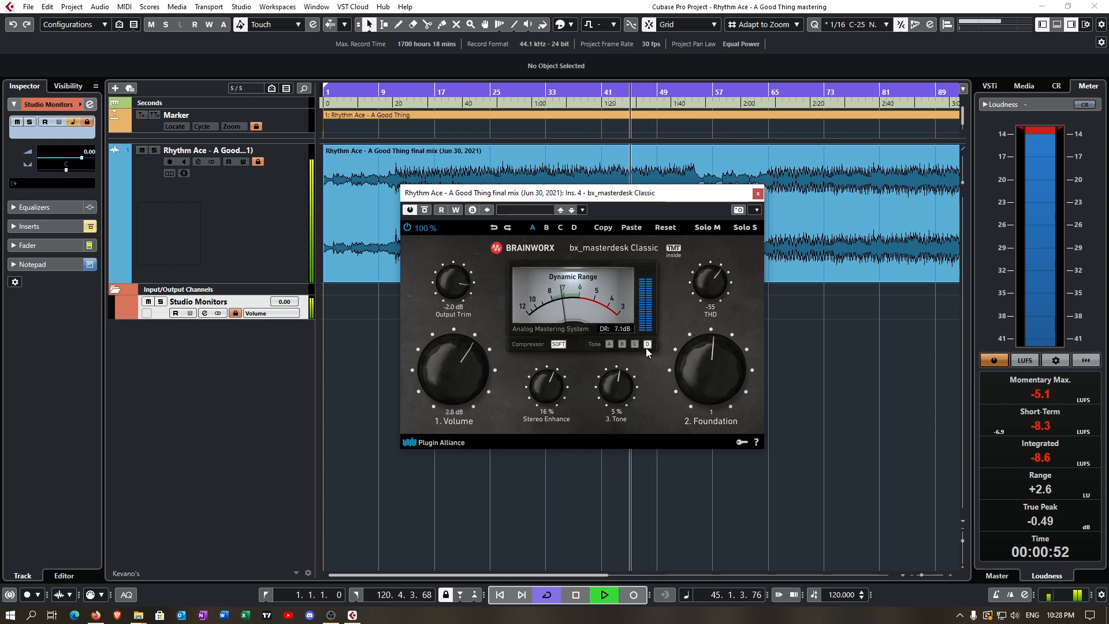
left_click(609, 344)
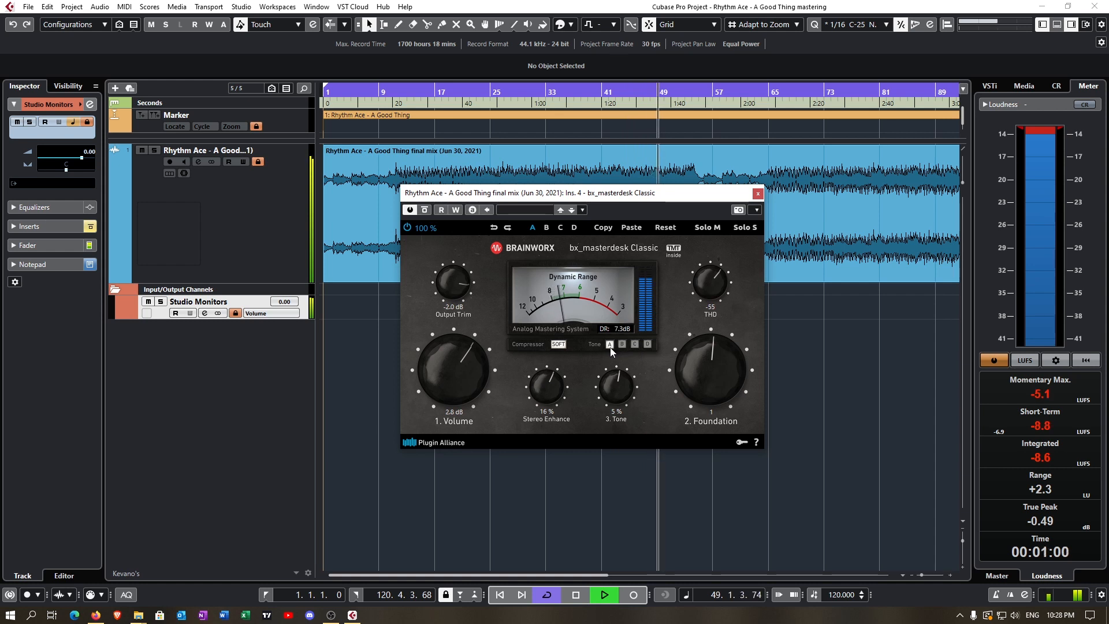
left_click(610, 344)
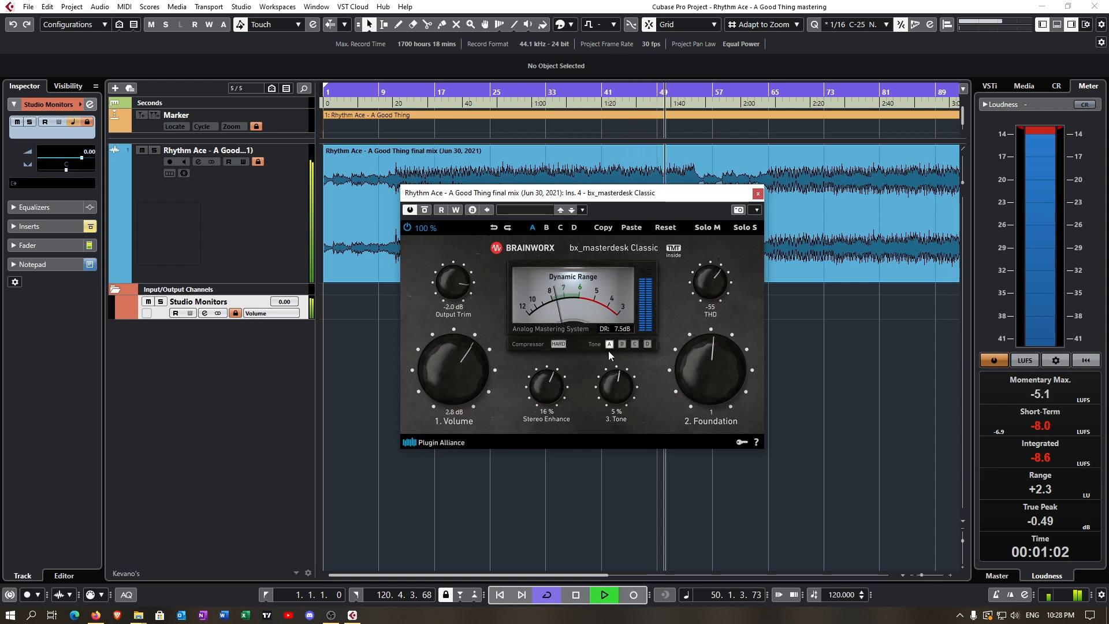
left_click(558, 344)
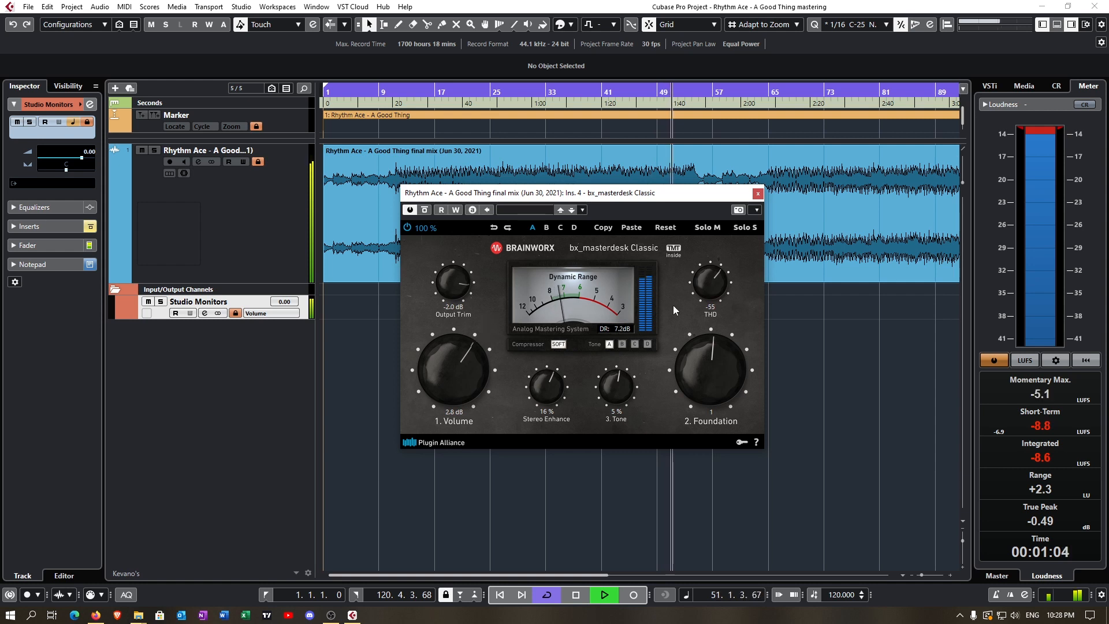
- Set THD to -70 and Foundation to 0, and stop playback
left_click_drag(715, 288, 698, 424)
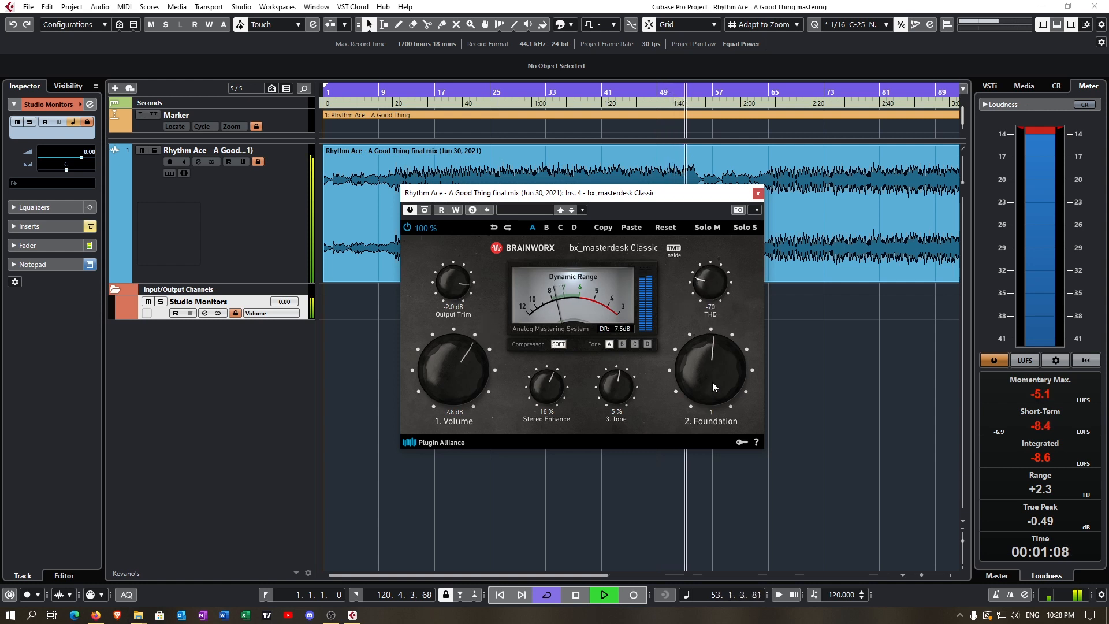
left_click_drag(710, 358, 709, 379)
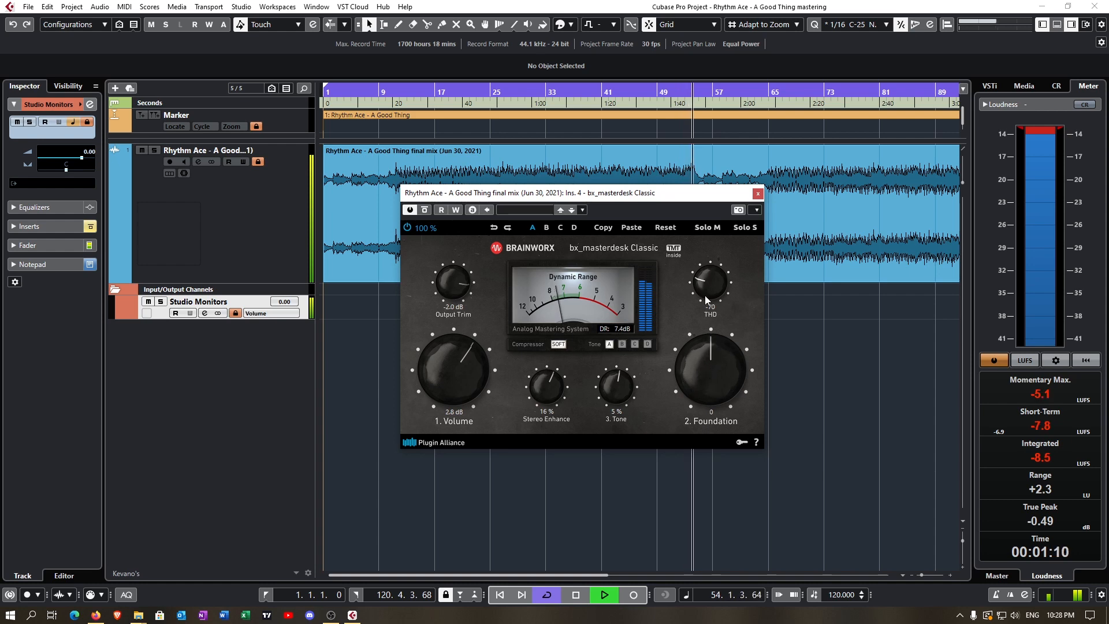
key("space")
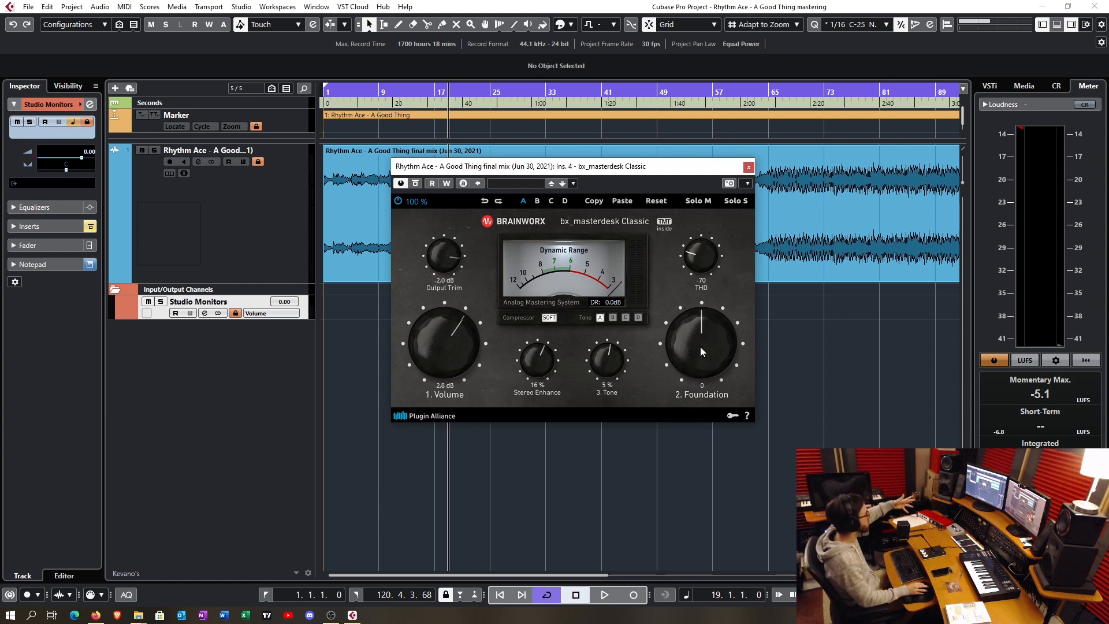
- Set Foundation to 4, then demonstrate the THD knob at Off, -53, -71 and -75 and set it to -60
left_click_drag(700, 347, 700, 343)
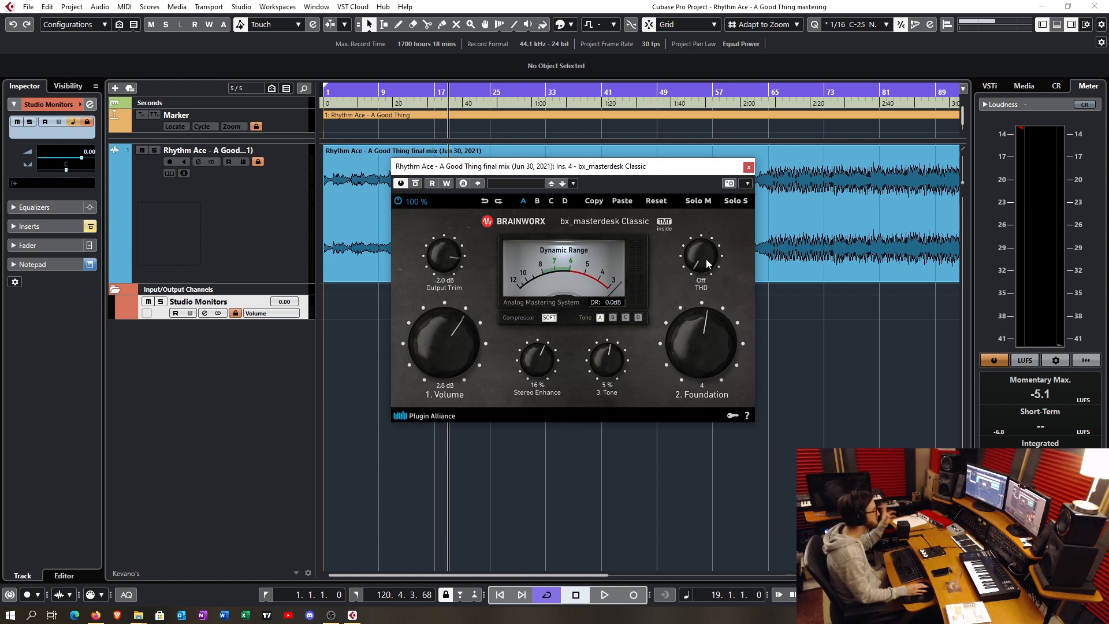
left_click_drag(706, 258, 706, 256)
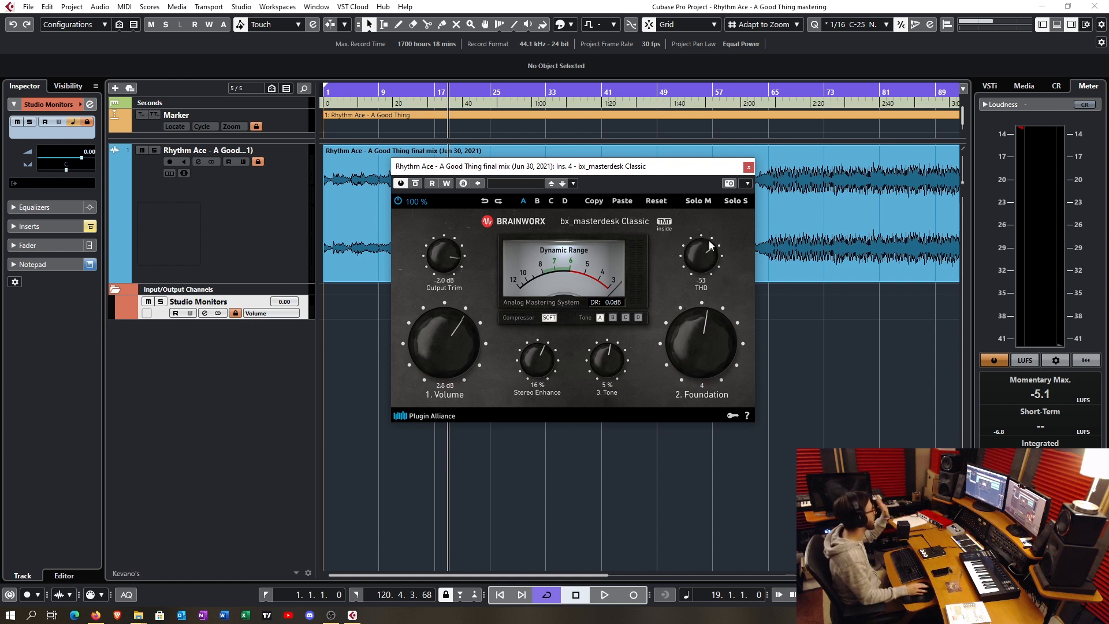
left_click_drag(710, 225, 706, 263)
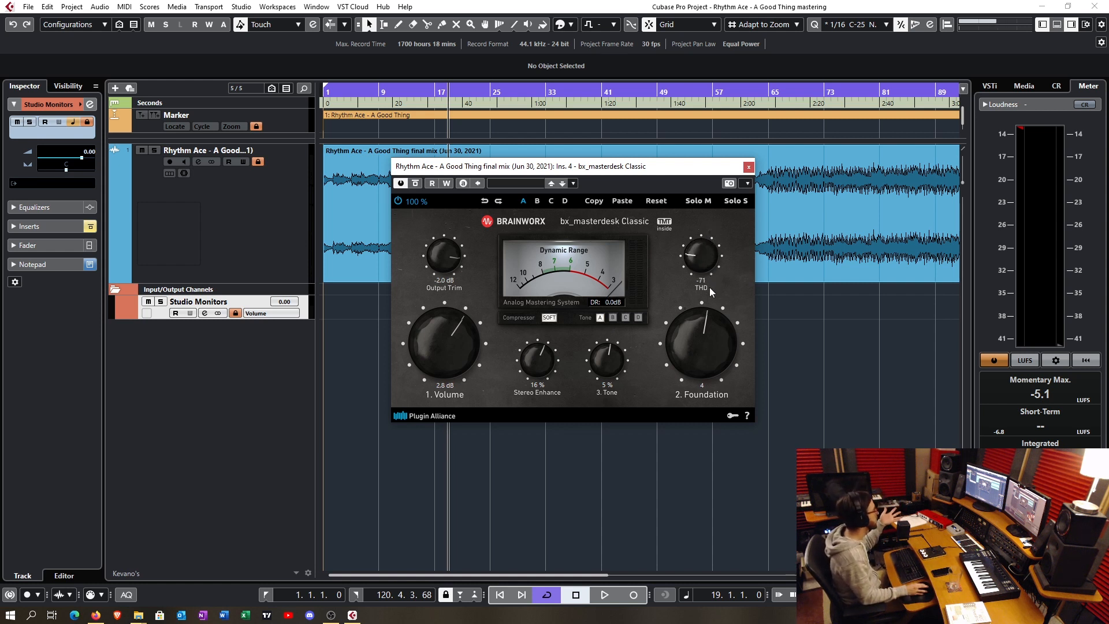
left_click_drag(711, 261, 712, 252)
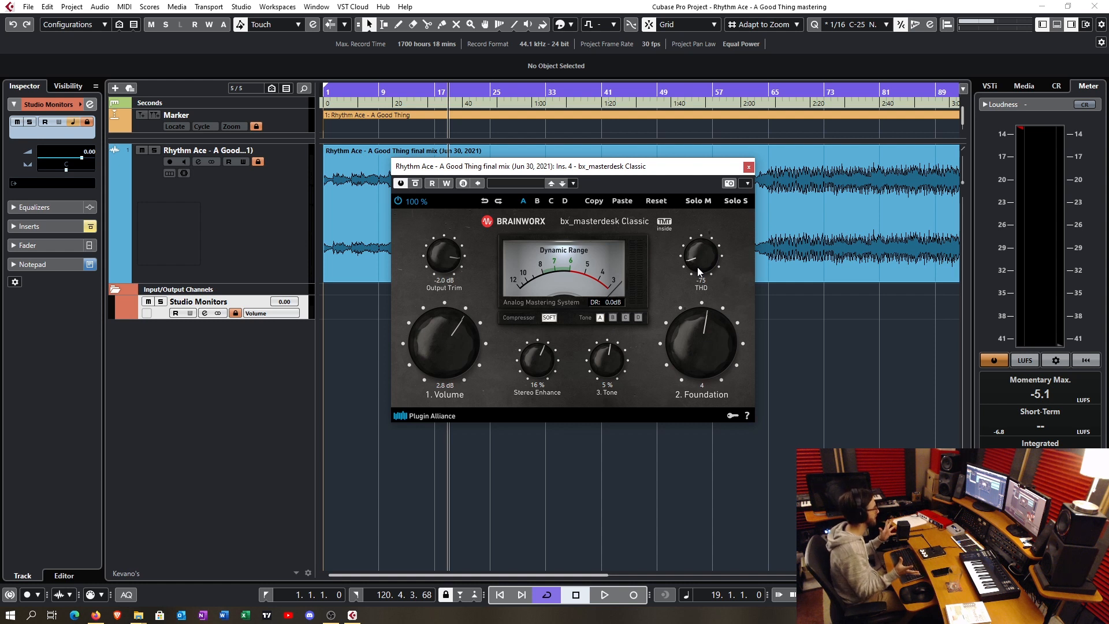
left_click_drag(699, 271, 701, 243)
- Demonstrate the Foundation knob by sweeping it to 18 and -15, then set it to -10
left_click_drag(700, 365, 704, 354)
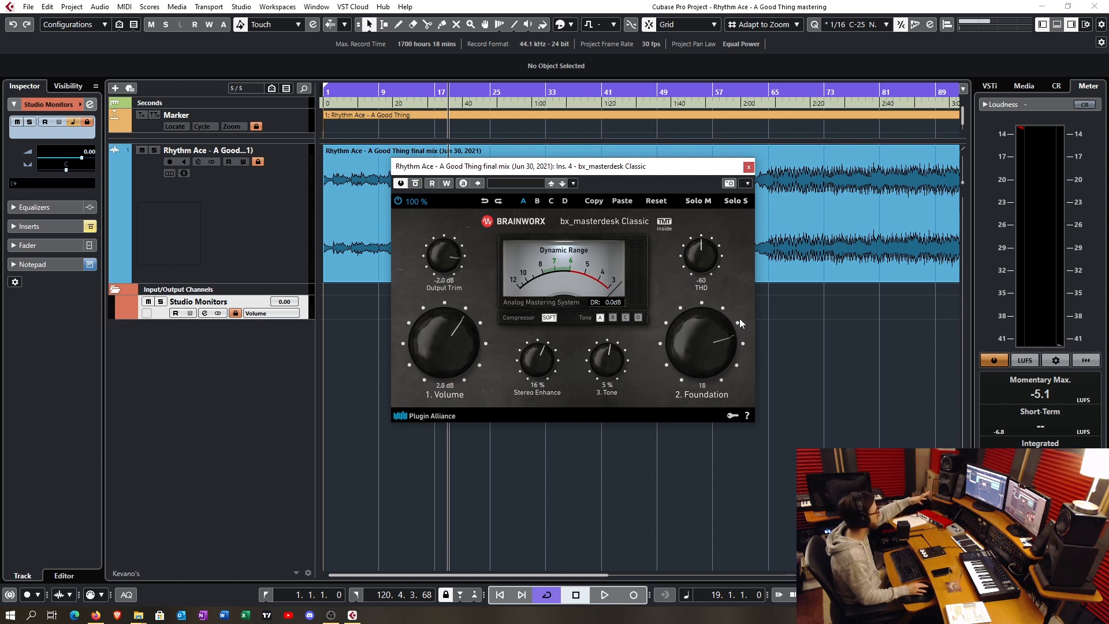
left_click_drag(718, 337, 730, 329)
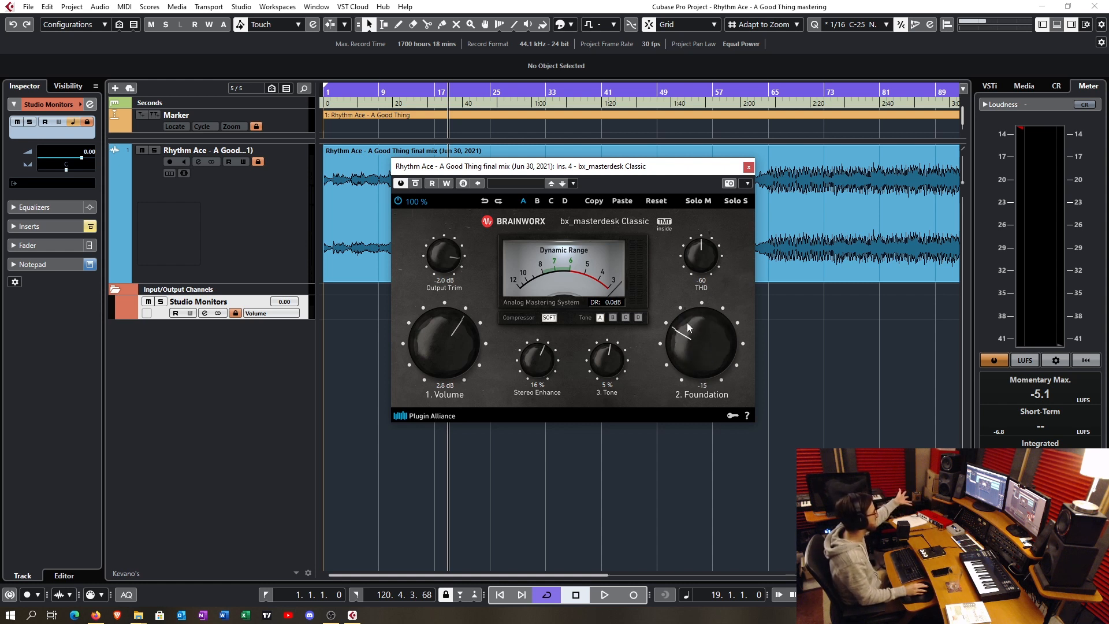
left_click_drag(688, 323, 690, 317)
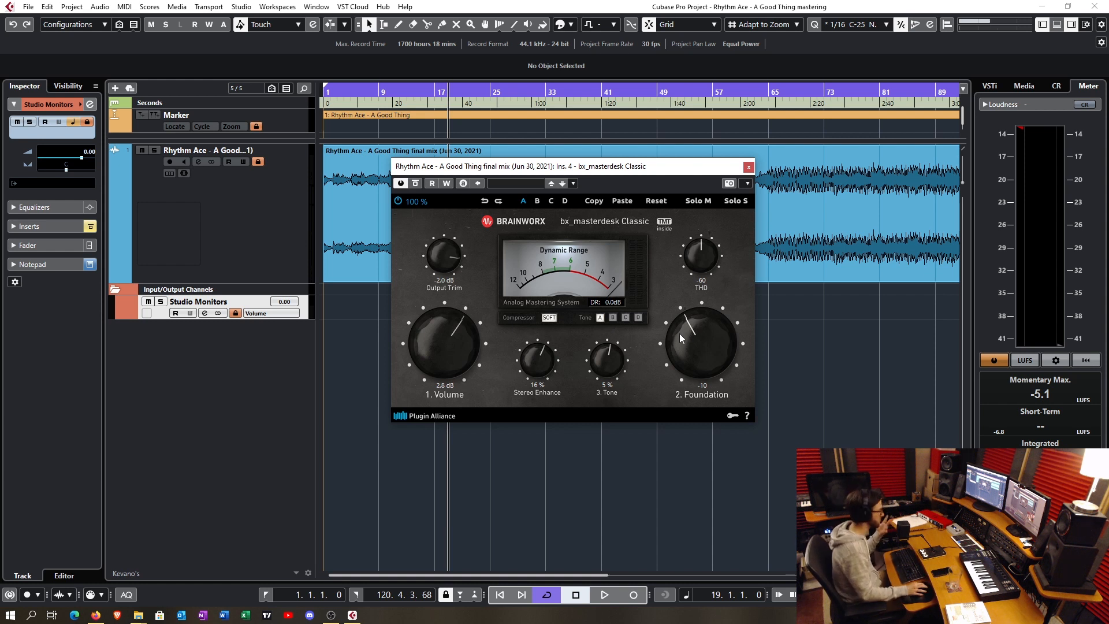
- Reset Foundation to 0, then demonstrate the Tone knob at 53 %, 31 % and -51 %, and set it to -54 %
double_click(692, 334)
left_click_drag(611, 366, 618, 350)
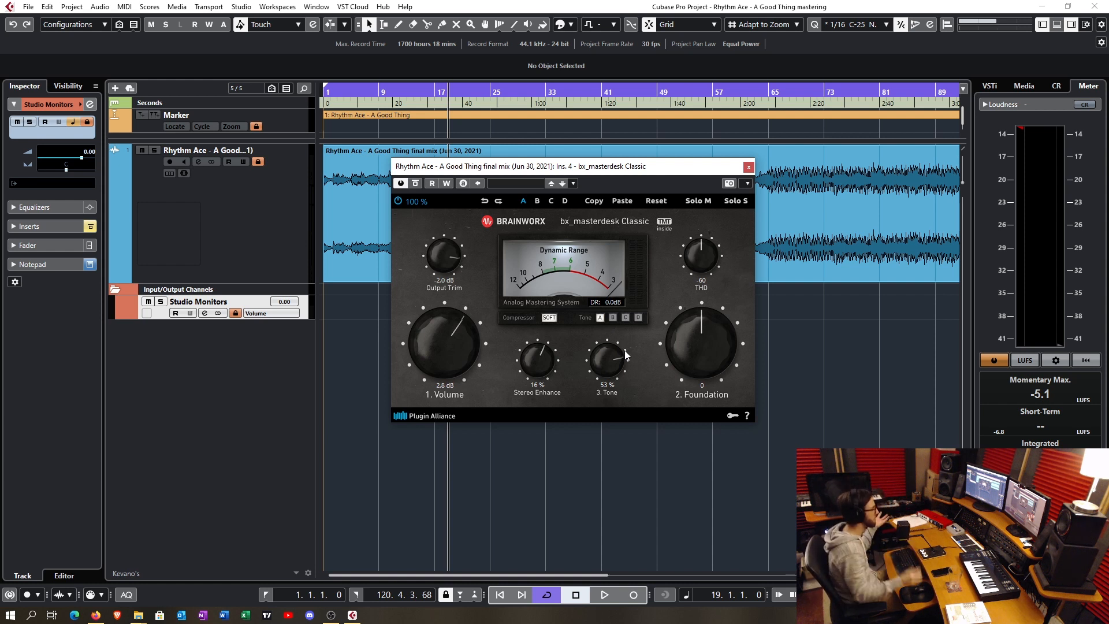
left_click_drag(625, 350, 620, 358)
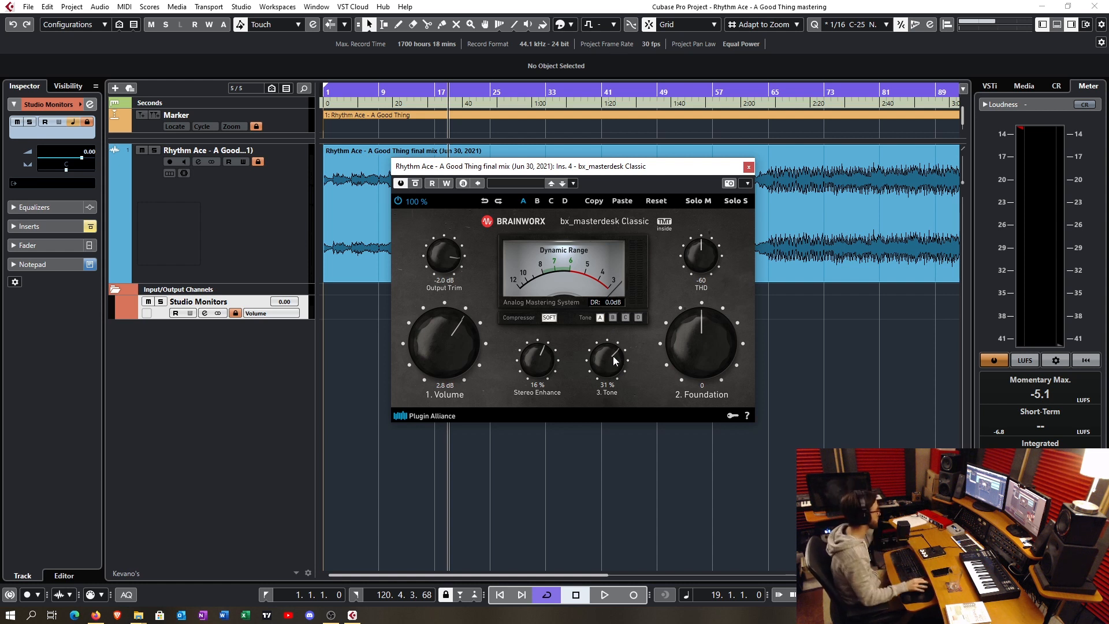
left_click_drag(609, 356, 611, 375)
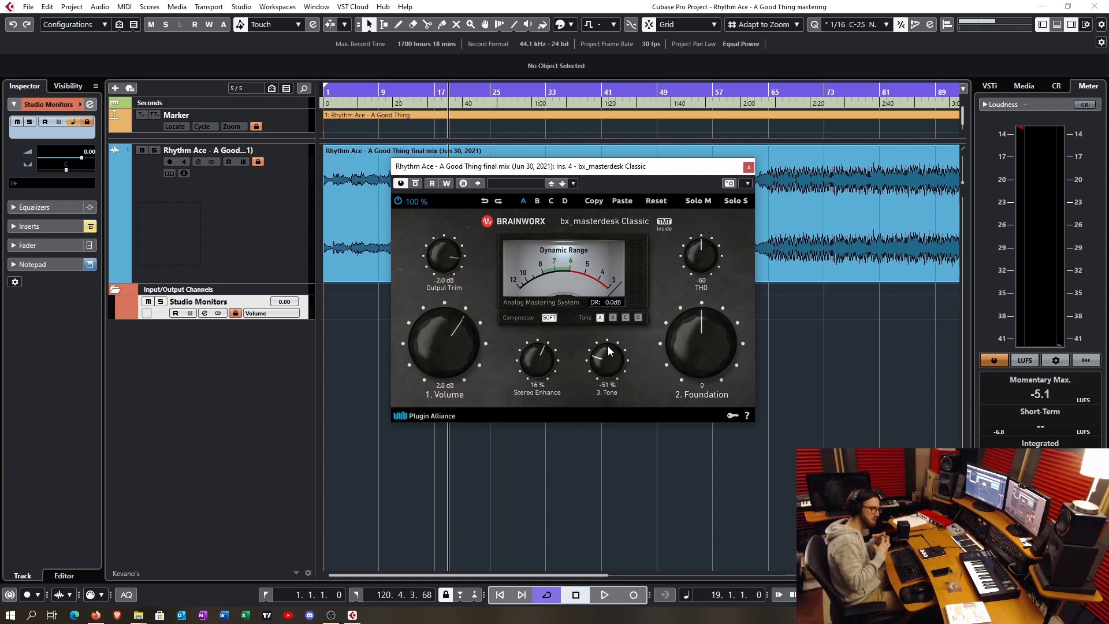
left_click_drag(610, 353, 609, 362)
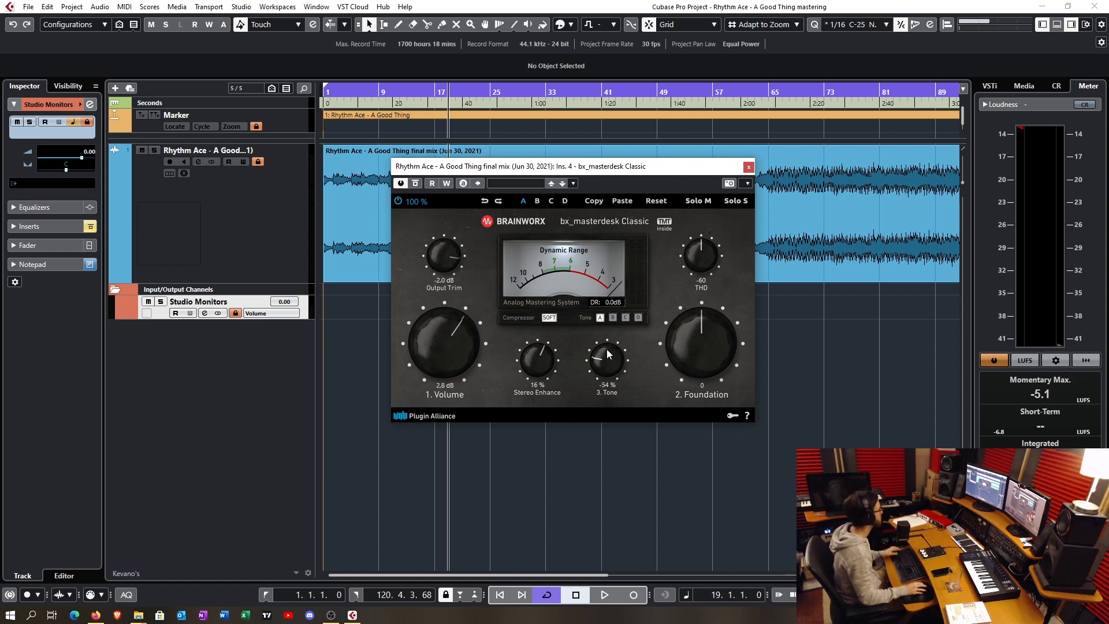
- Demonstrate the Stereo Enhance knob at 29 % and set it to 20 %
left_click_drag(547, 363, 550, 363)
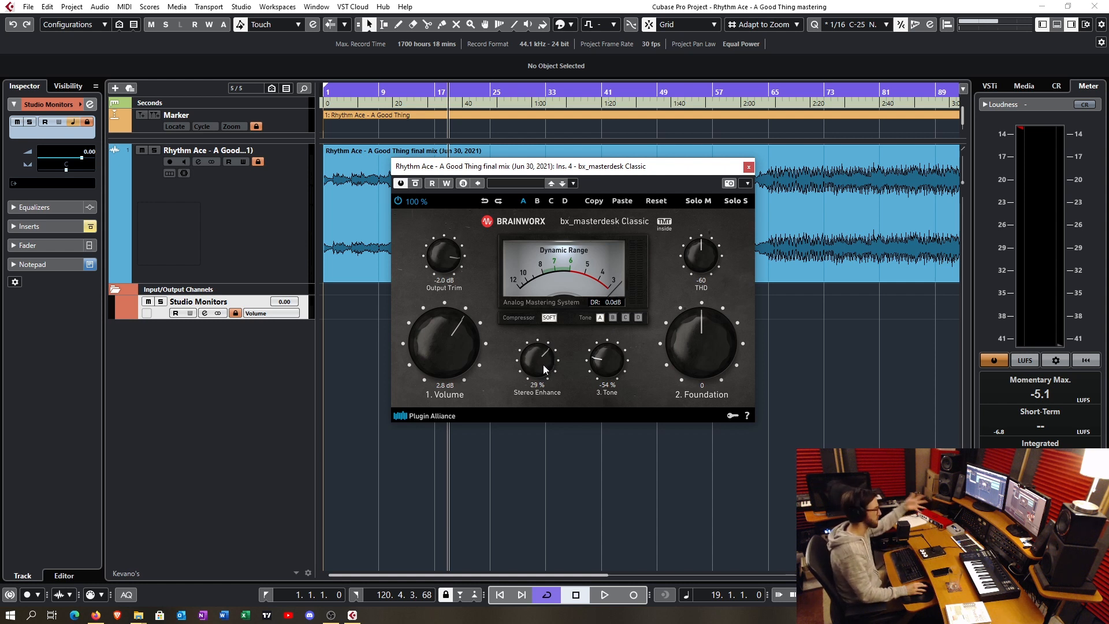
left_click_drag(543, 365, 543, 369)
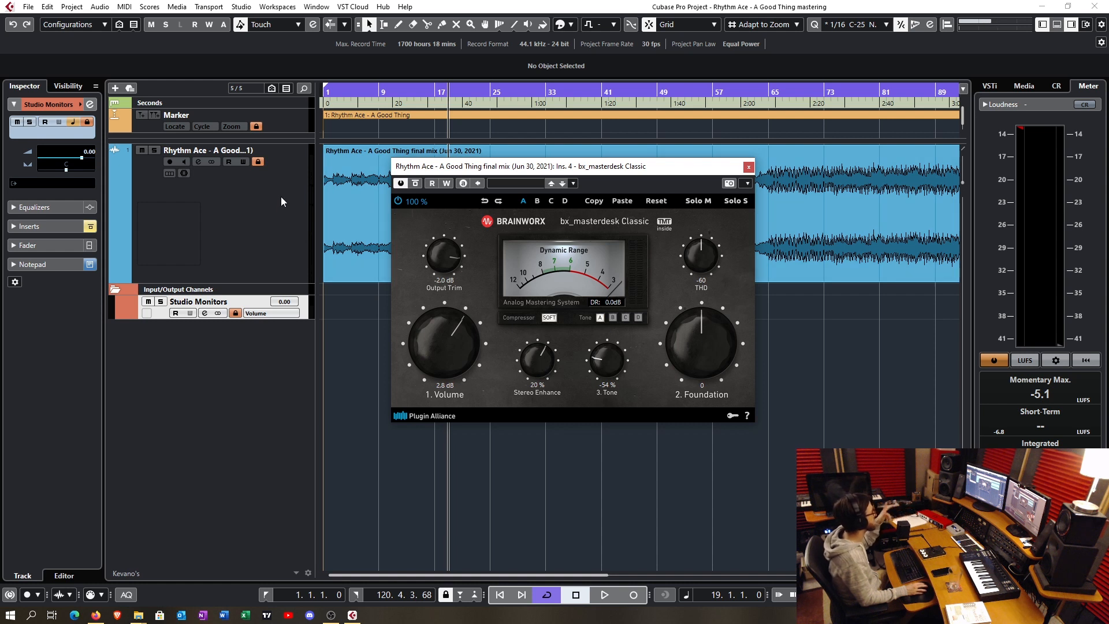
- Open the Imager insert on the Studio Monitors channel, examine its four-band width settings, and close it
left_click(179, 196)
left_click(47, 296)
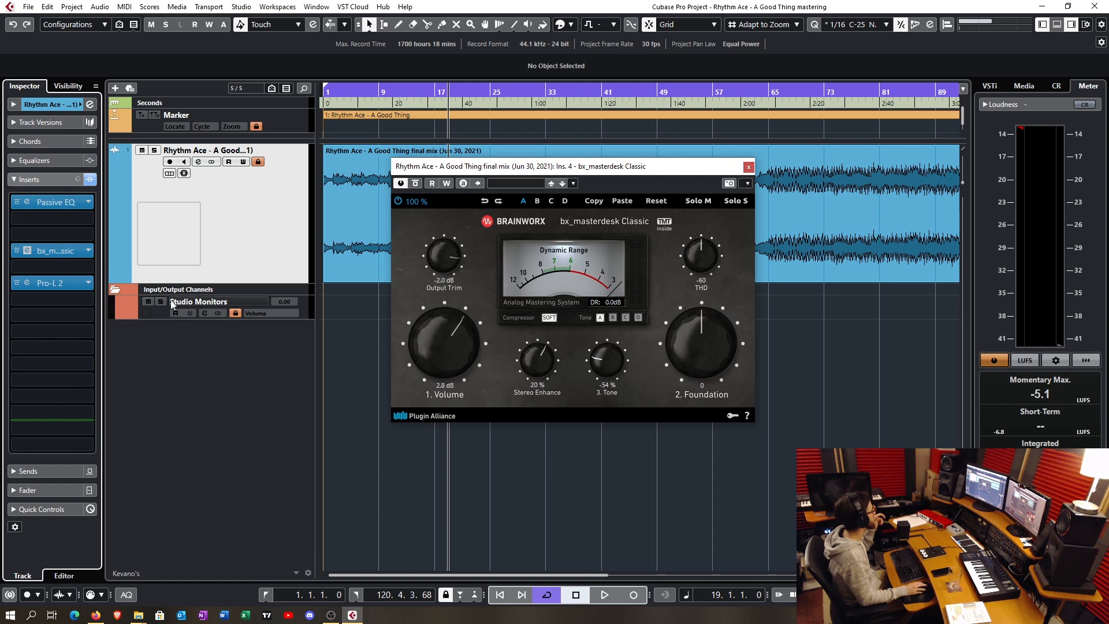
left_click(157, 317)
left_click(54, 225)
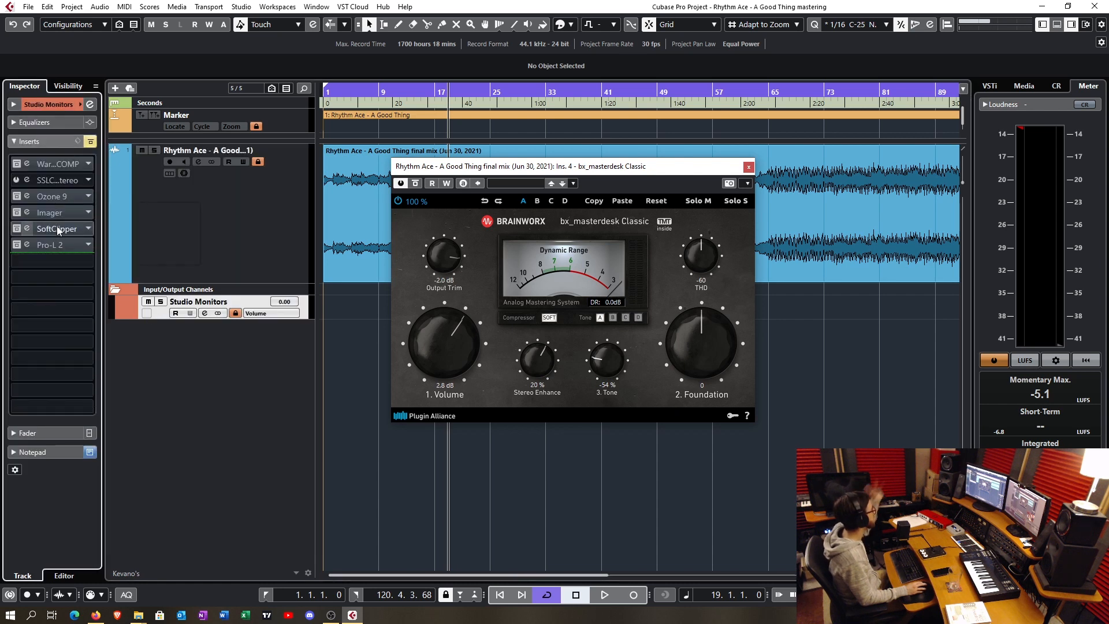
left_click(57, 217)
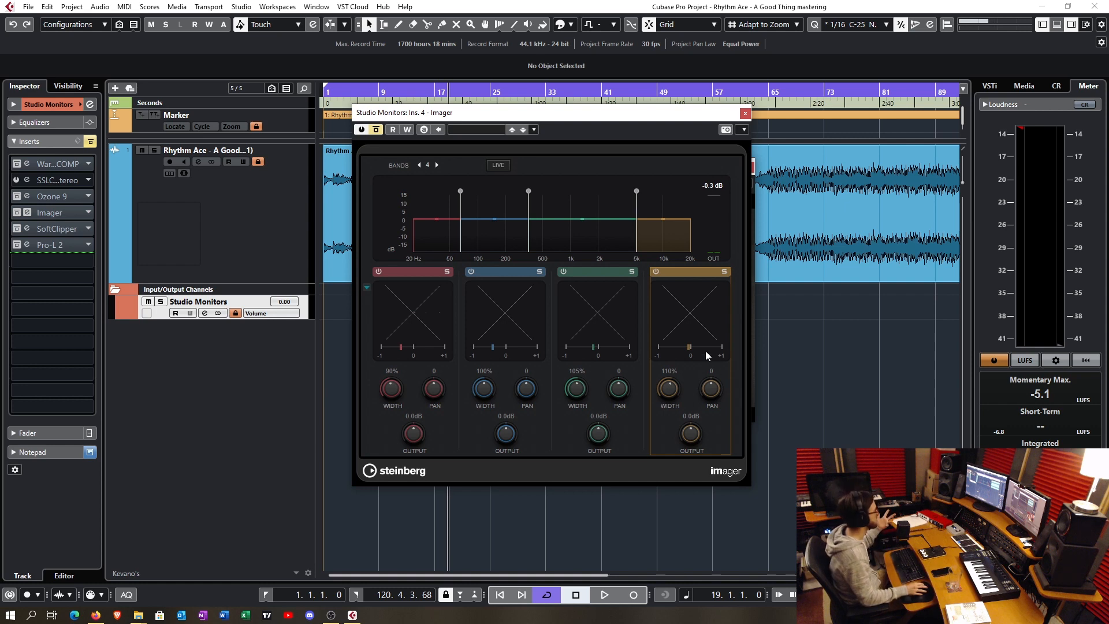
left_click(745, 113)
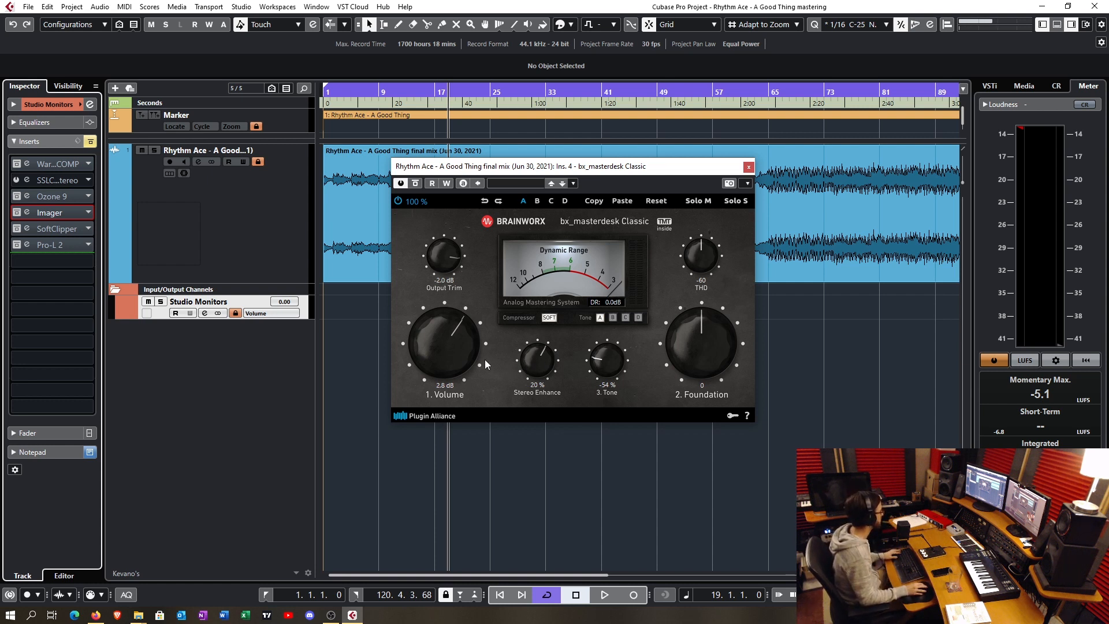
- Demonstrate the Hard compressor mode and Volume changes, then set the compressor to Soft, Volume to 5.7 dB and Output Trim to -3.3 dB
left_click(549, 317)
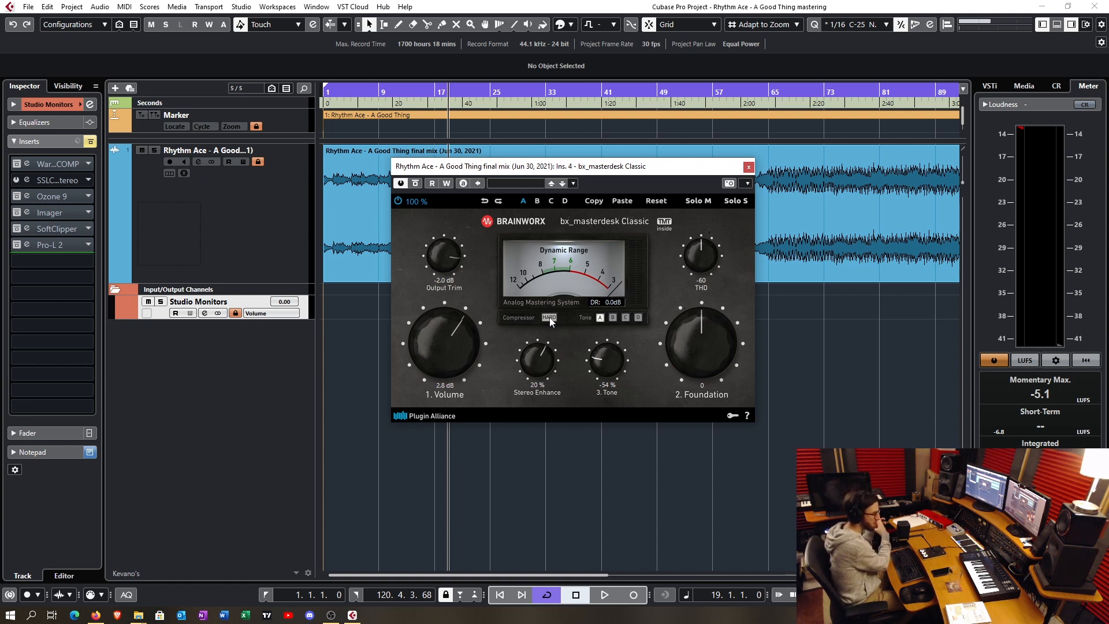
left_click_drag(456, 352, 444, 359)
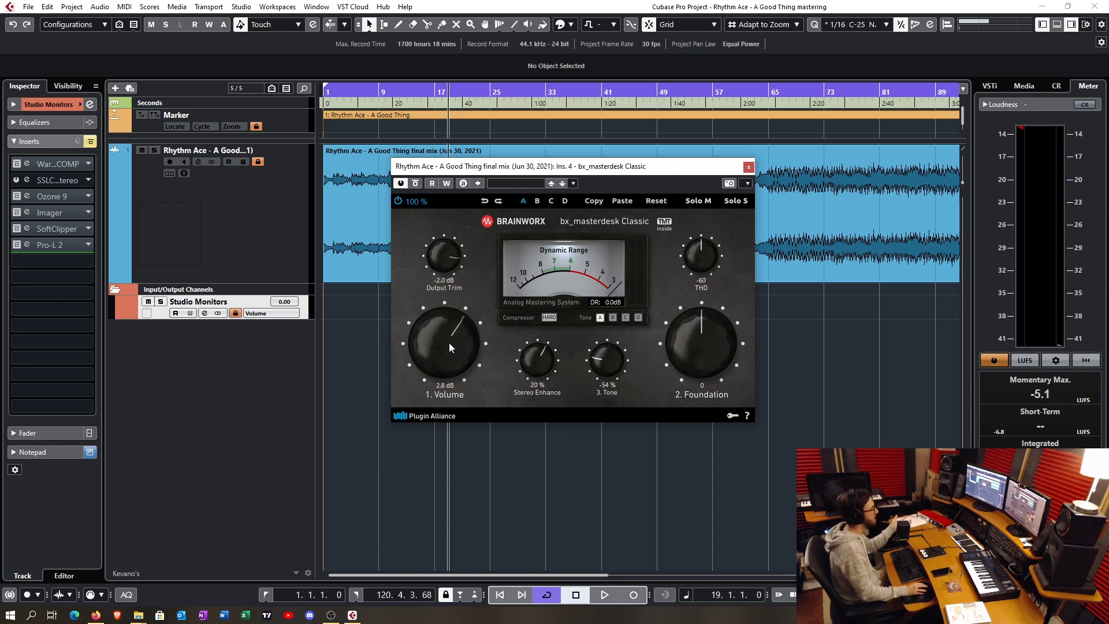
left_click_drag(448, 341, 449, 331)
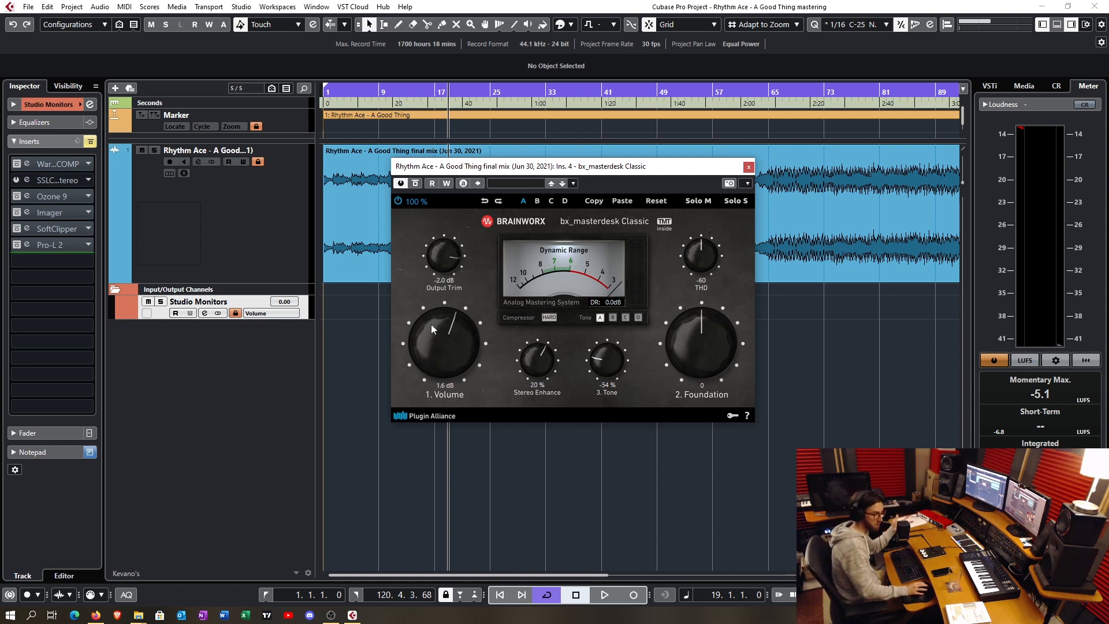
left_click(549, 317)
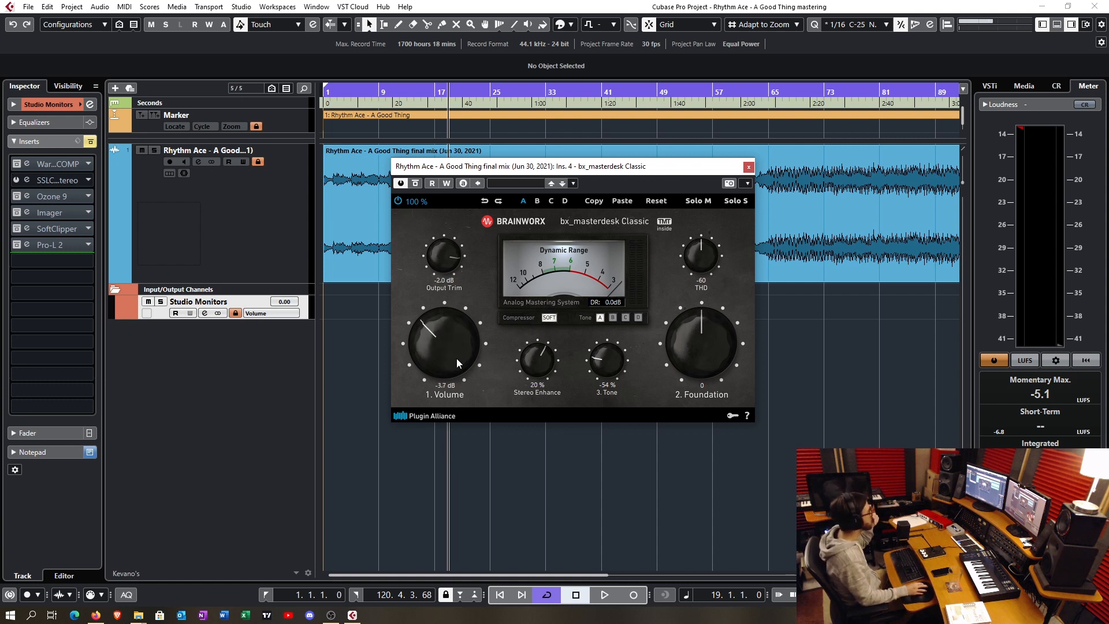
left_click_drag(456, 362, 462, 338)
left_click_drag(455, 271, 453, 275)
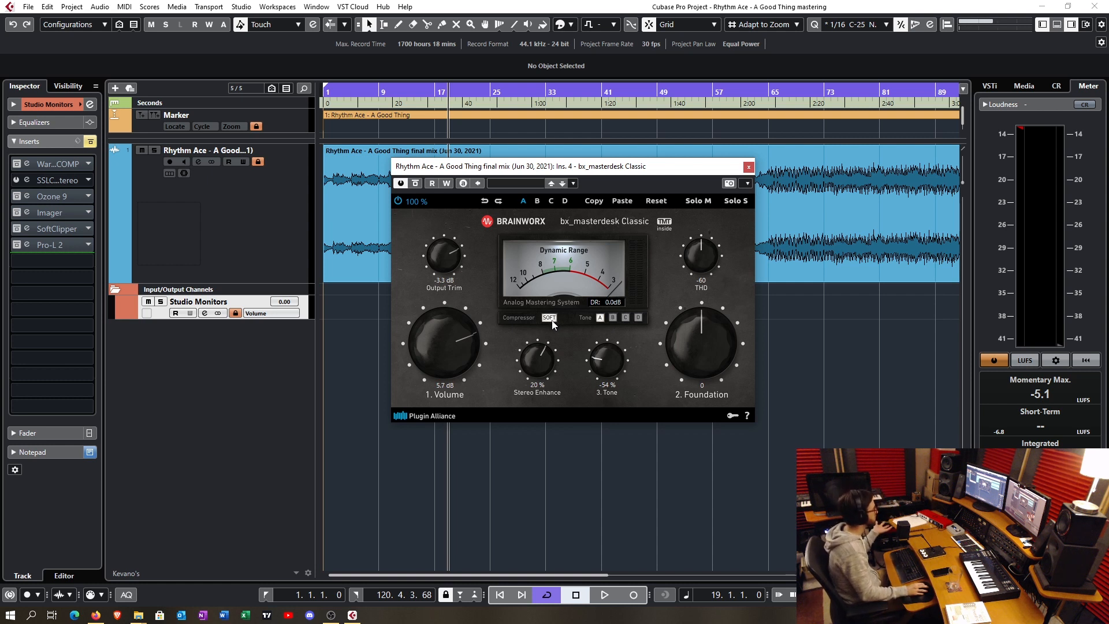
- Demonstrate Tone modes B, C and D, and return to mode A
left_click(613, 318)
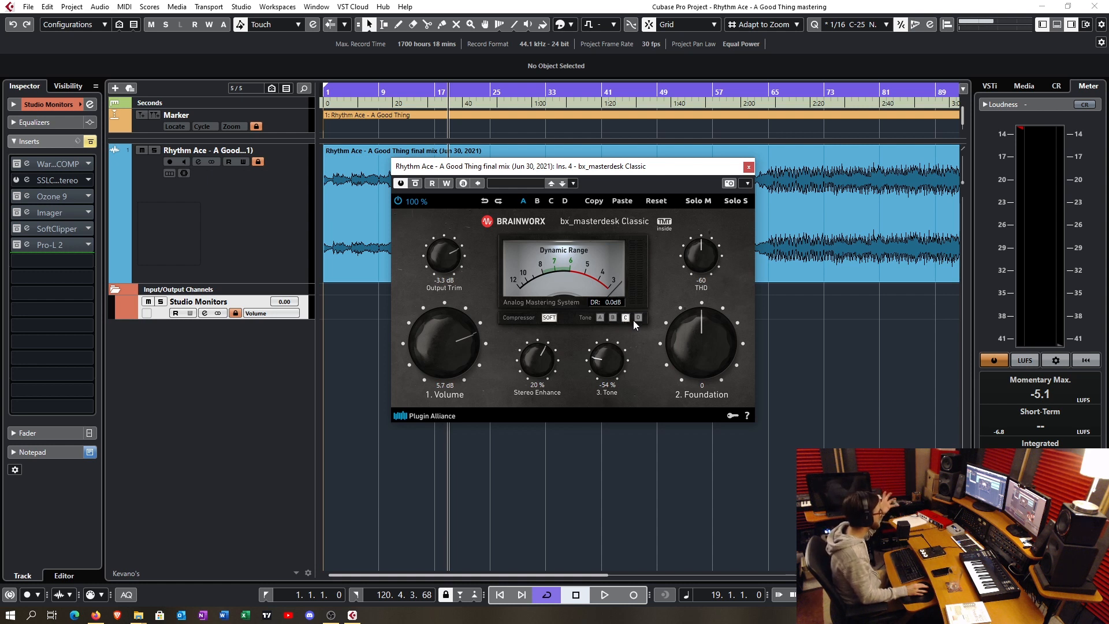
left_click(636, 319)
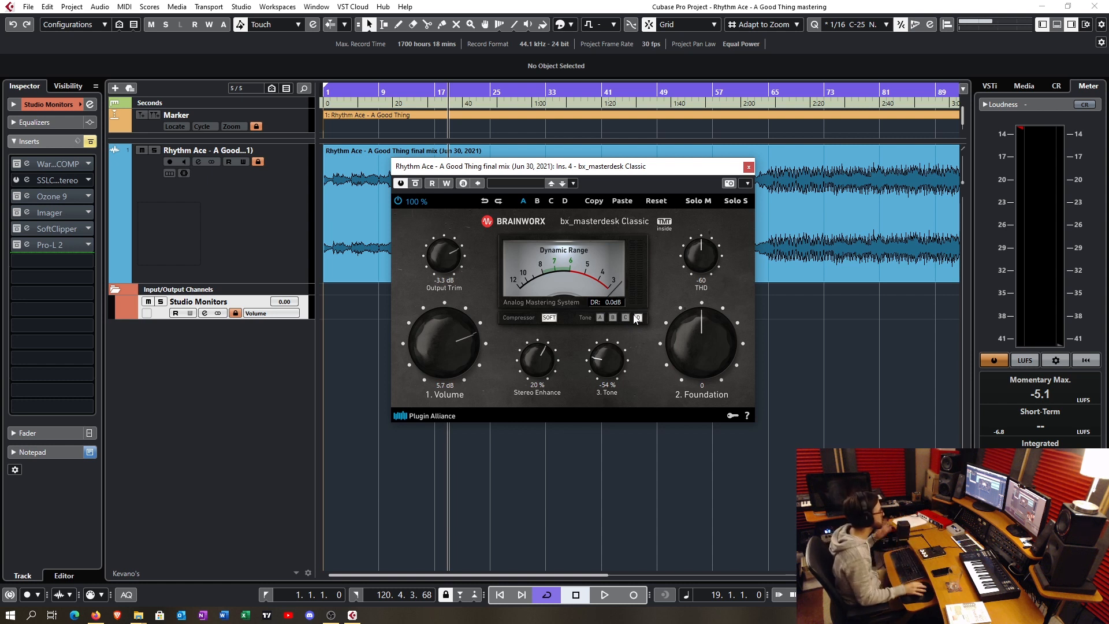
left_click(599, 320)
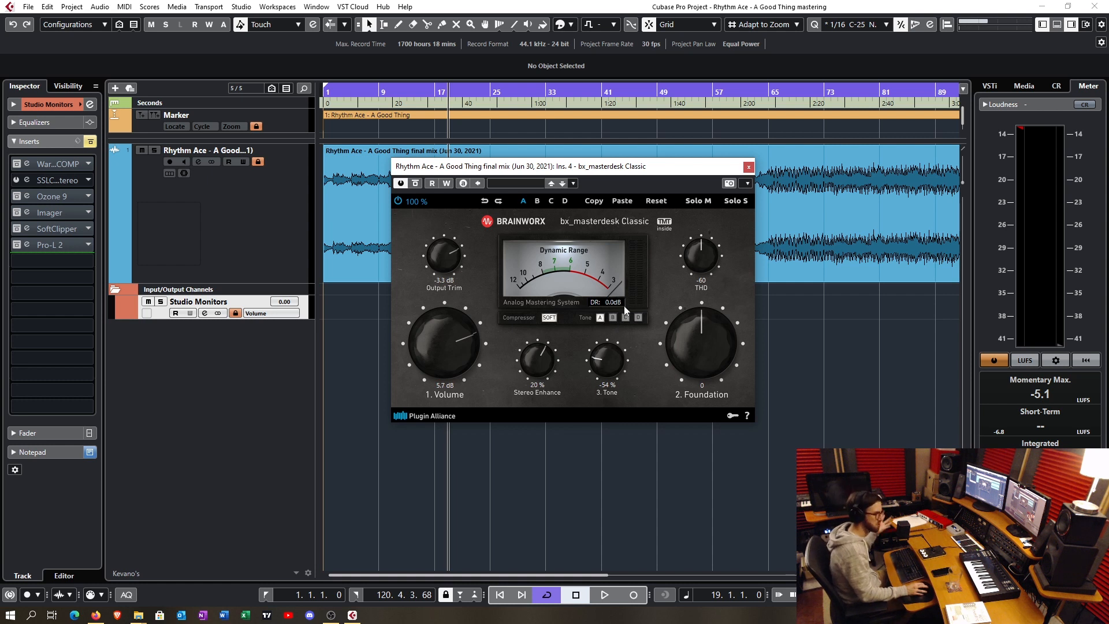
- Set the compressor to Hard and lower Volume to 3.1 dB
left_click(548, 317)
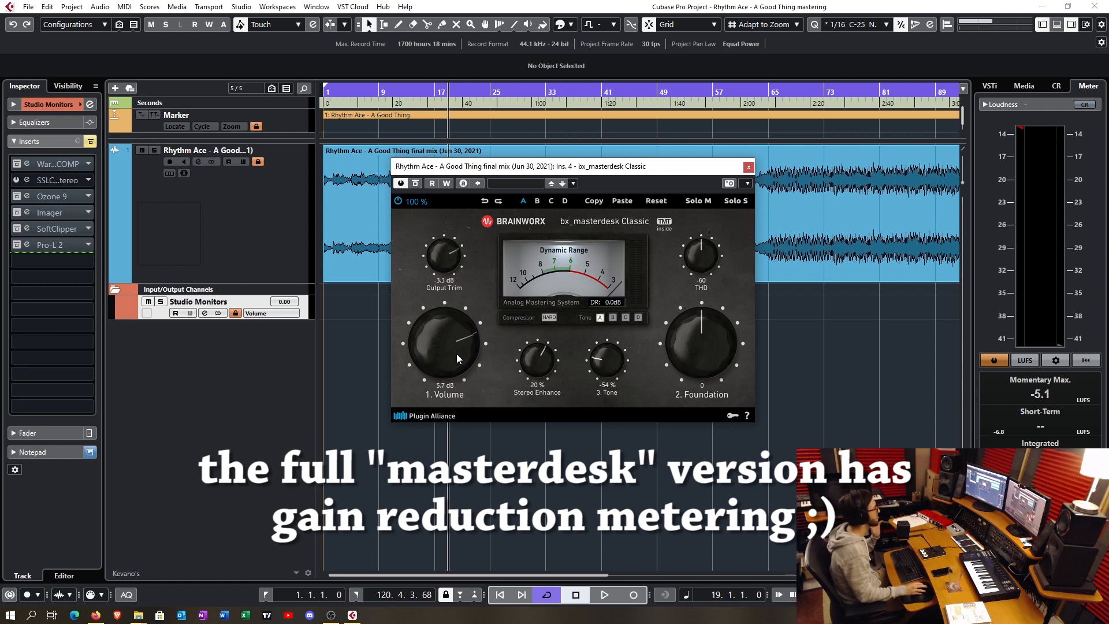
scroll(456, 366, "down", 5)
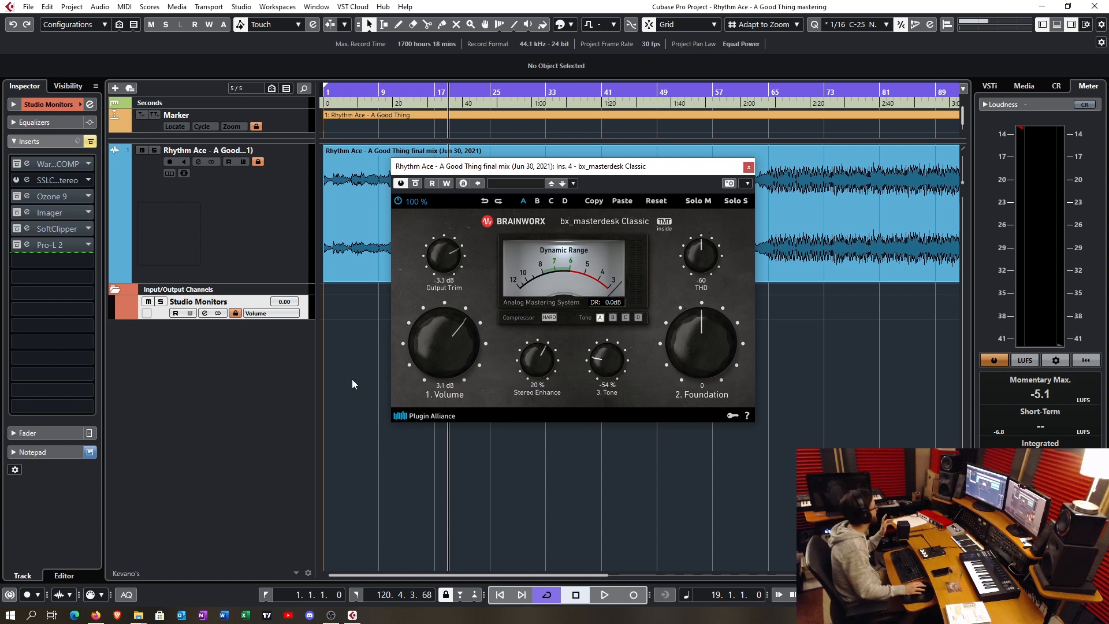
- Load Replika into insert slot 8 of the Studio Monitors channel, then replace it with Replika XT to compare their interfaces
left_click(71, 278)
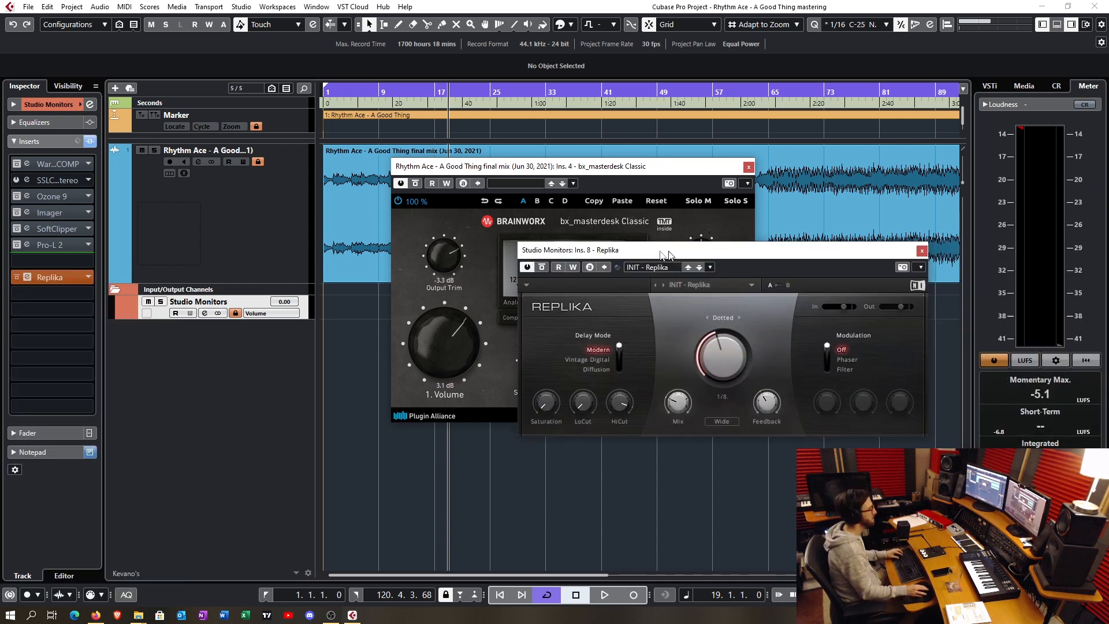
left_click_drag(666, 252, 517, 320)
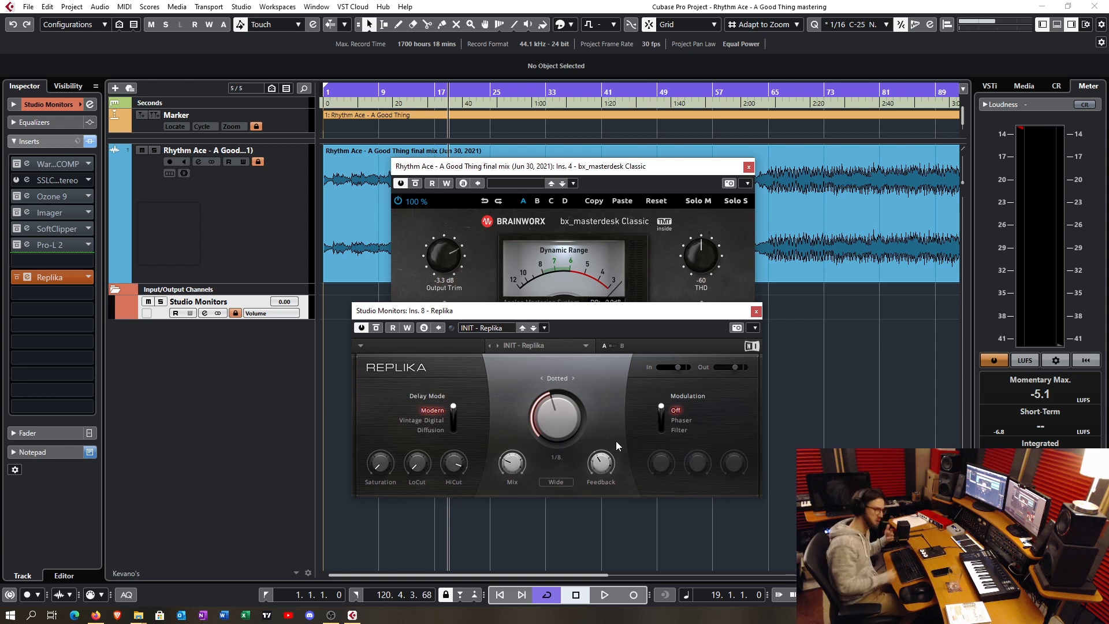
left_click_drag(612, 311, 617, 291)
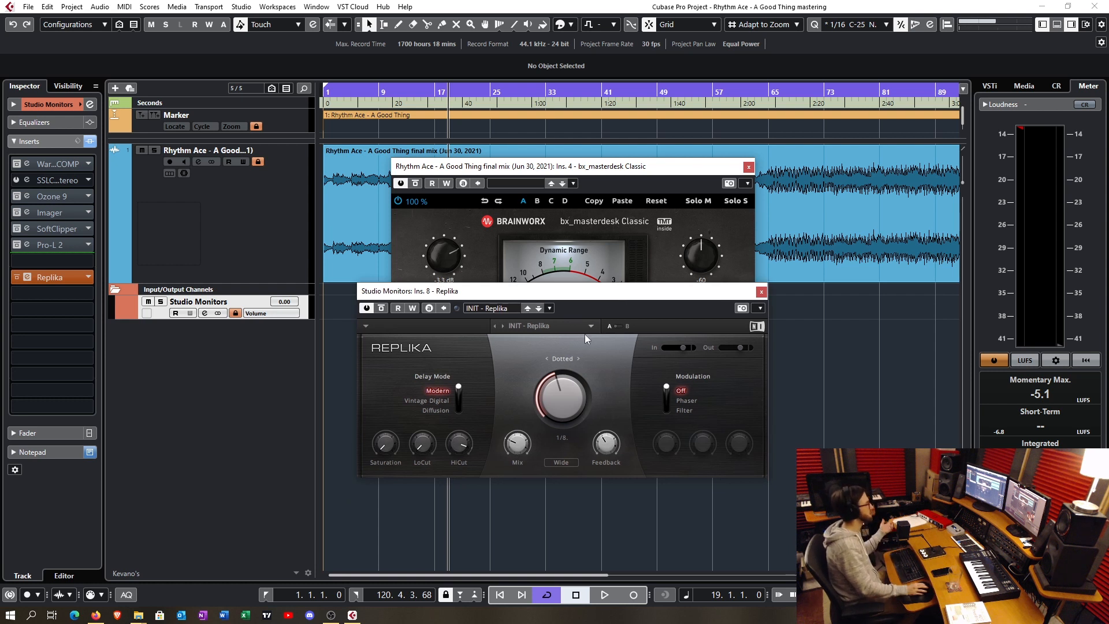
left_click(89, 277)
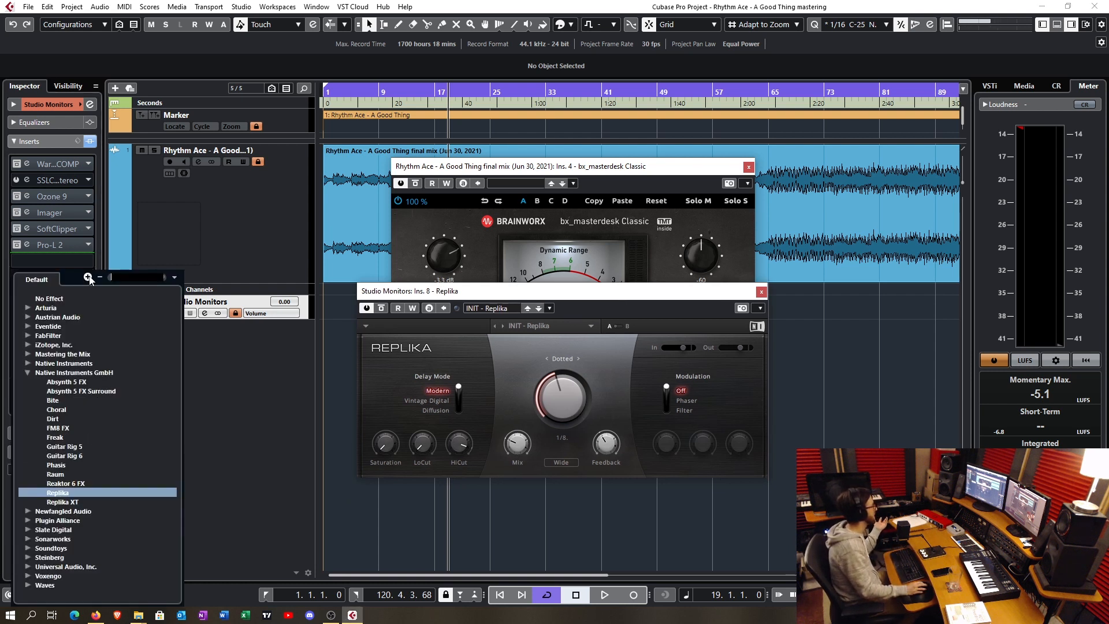
left_click(74, 500)
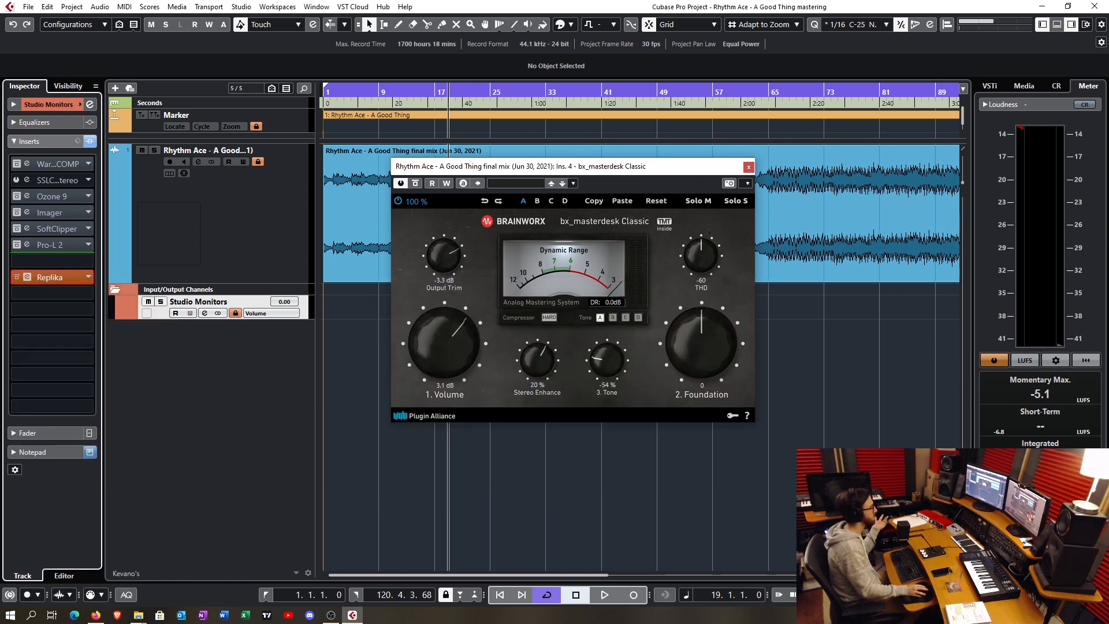
left_click_drag(682, 179, 593, 260)
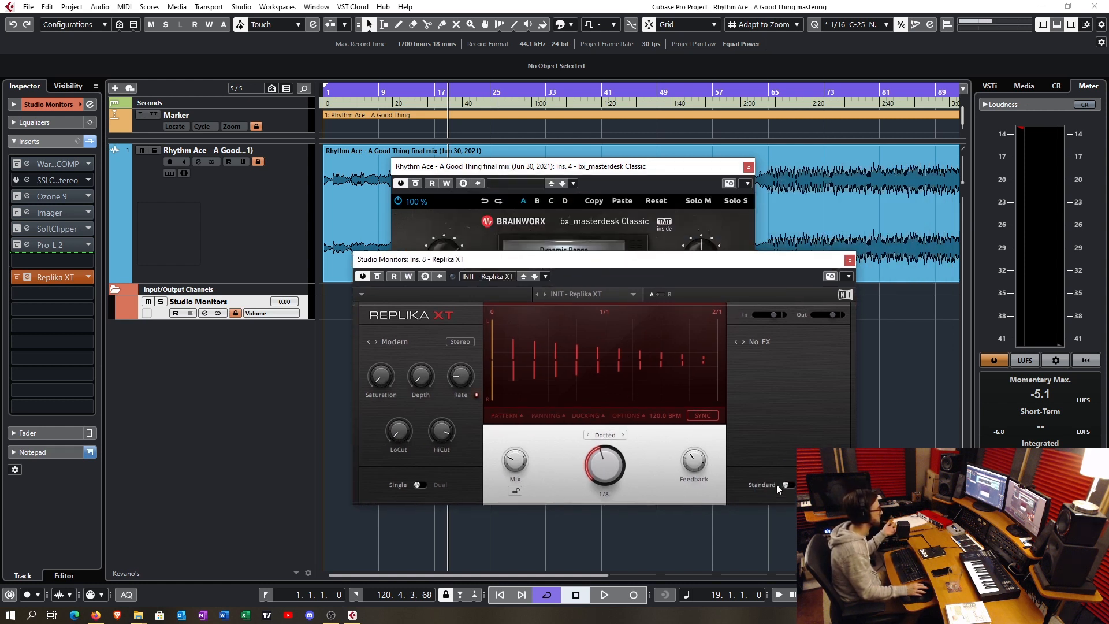
- Remove Replika XT from insert slot 8 of the Studio Monitors channel and return to bx_masterdesk Classic
left_click(84, 276)
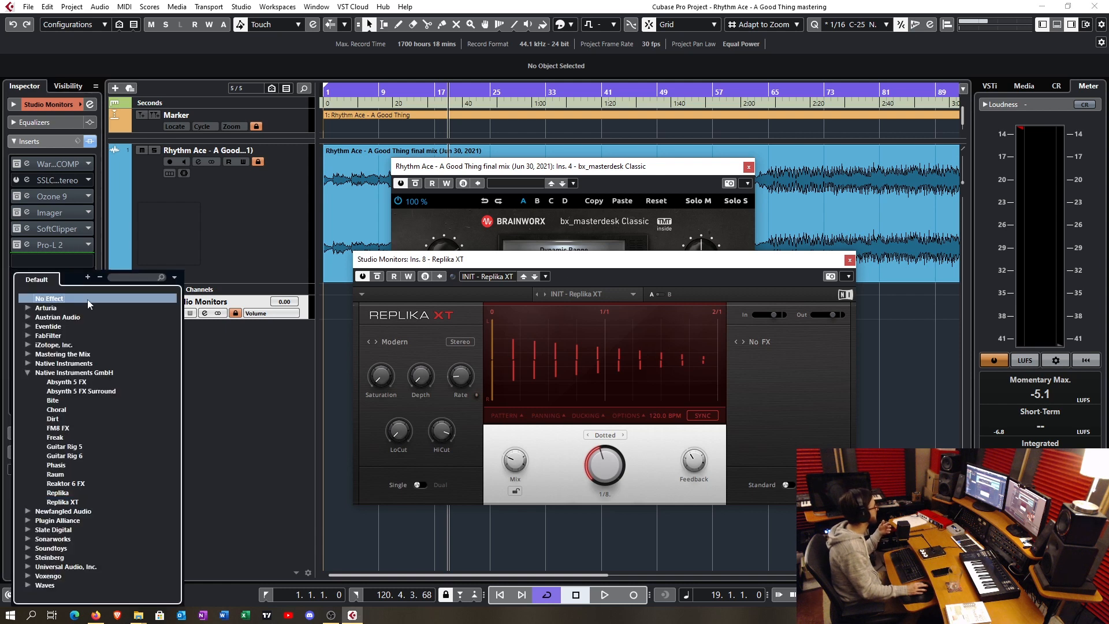
left_click(87, 299)
left_click(601, 167)
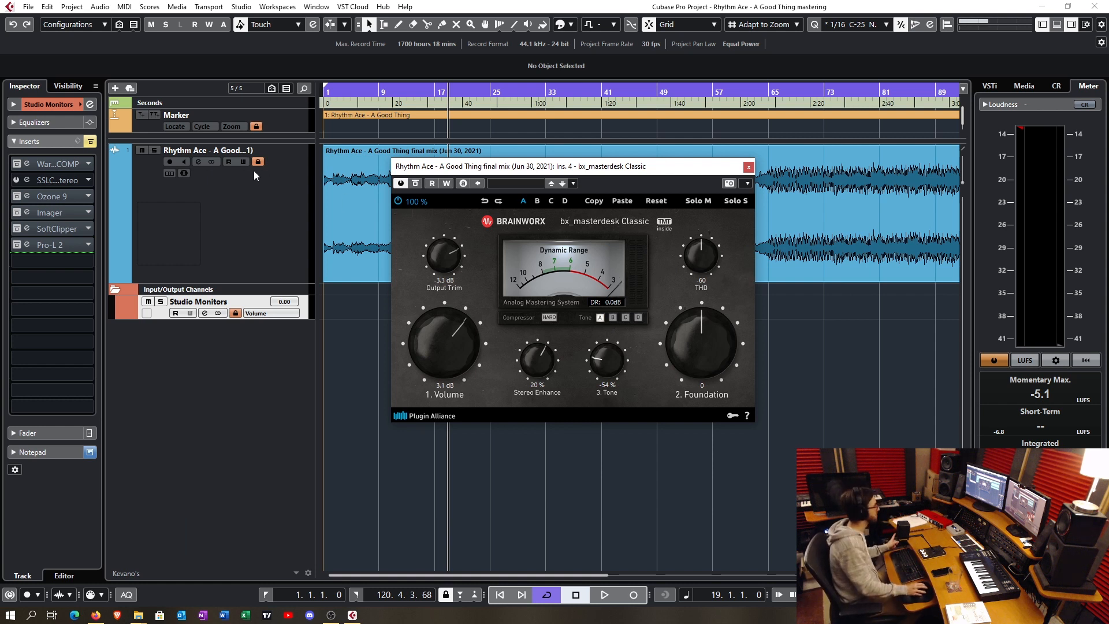
- Examine the Ozone 9 and SoftClipper inserts on the Studio Monitors channel, and return to bx_masterdesk Classic
left_click(58, 198)
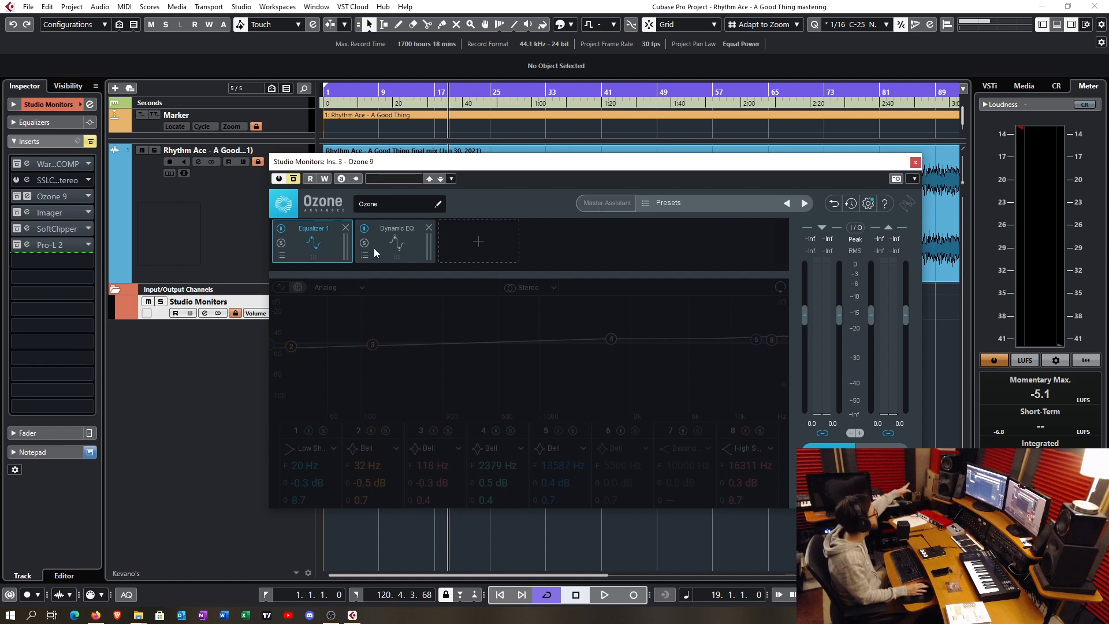
left_click(915, 164)
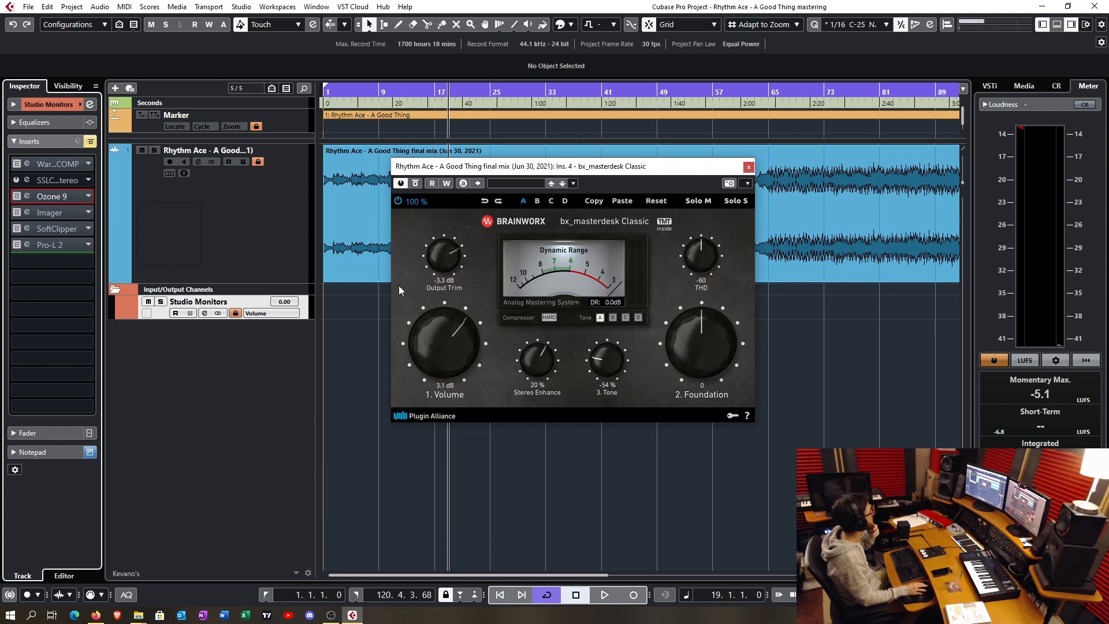
left_click(64, 229)
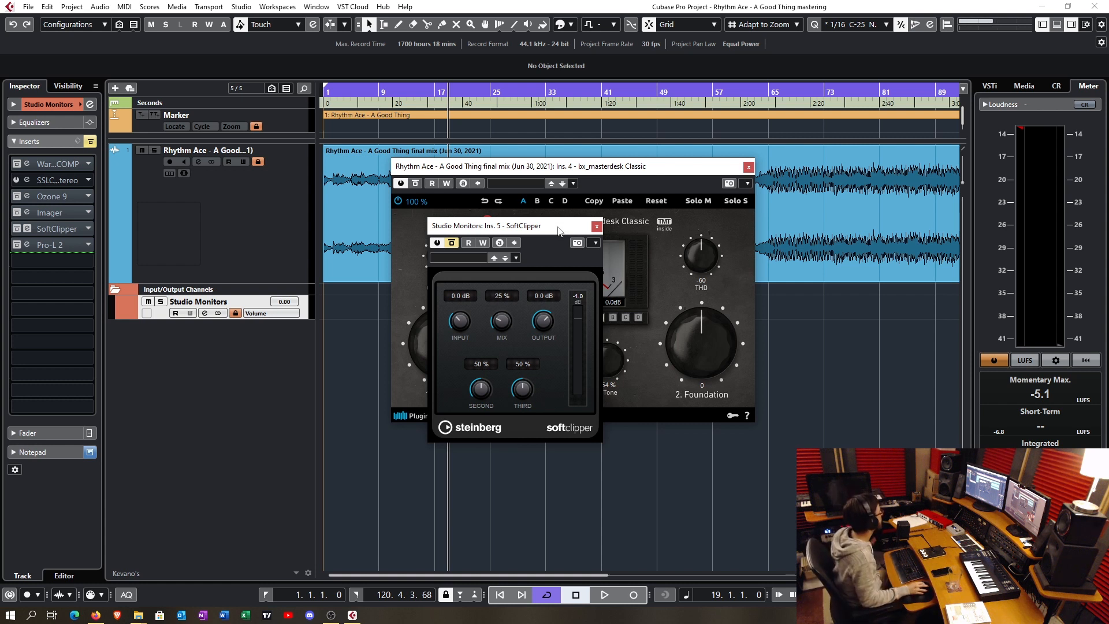
left_click(698, 248)
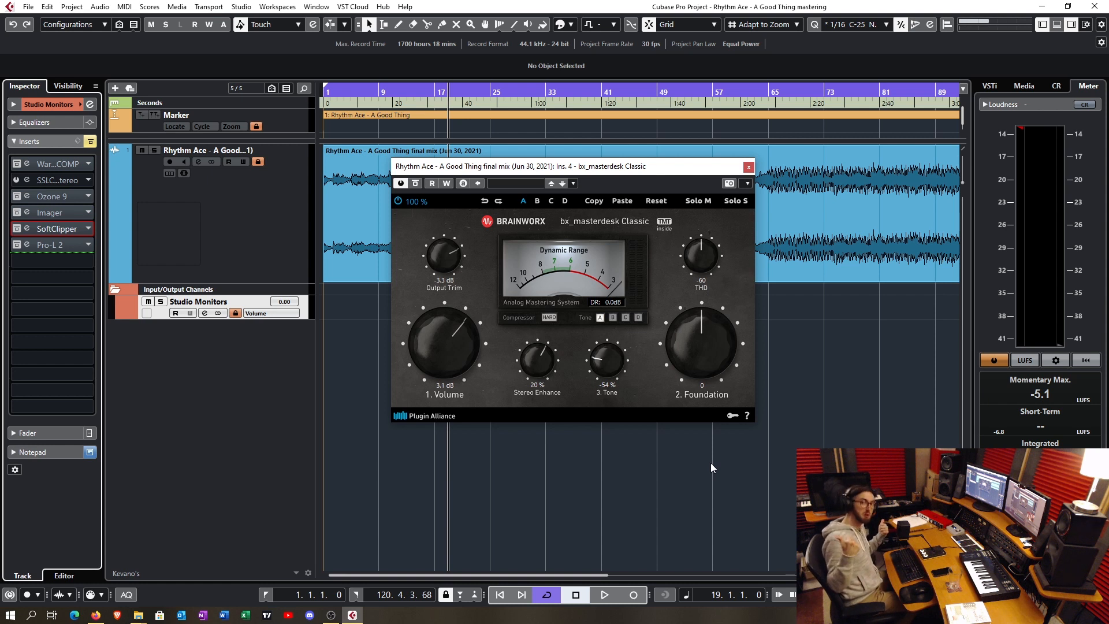
left_click_drag(681, 167, 695, 168)
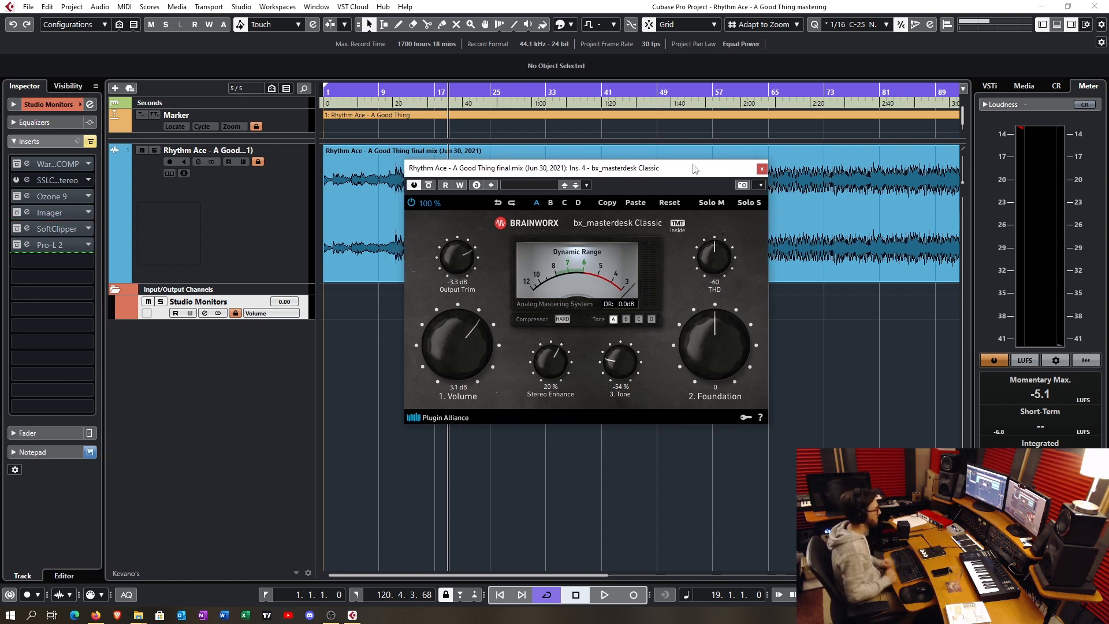